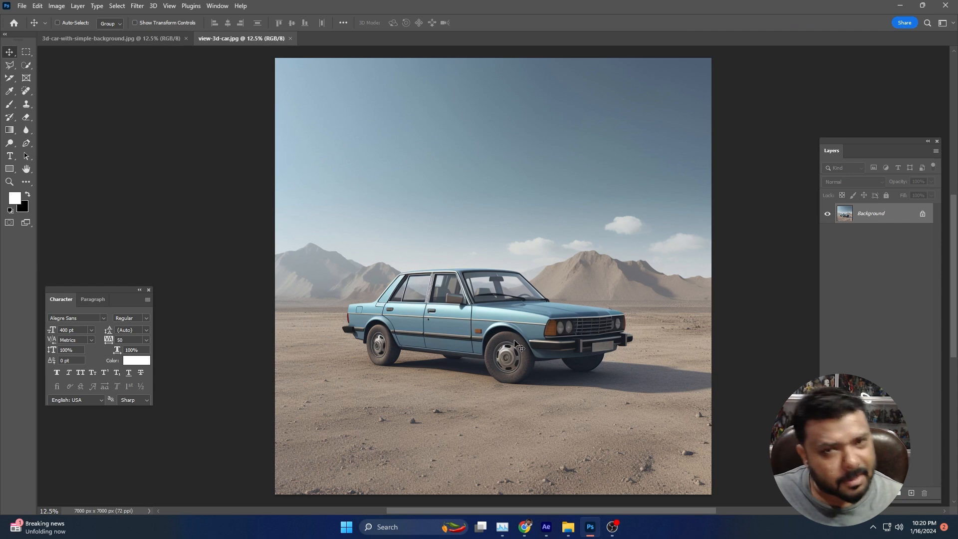
In 3d-car-with-simple-background.jpg, select the car as the subject, copy it to its own layer and hide the background
click(155, 37)
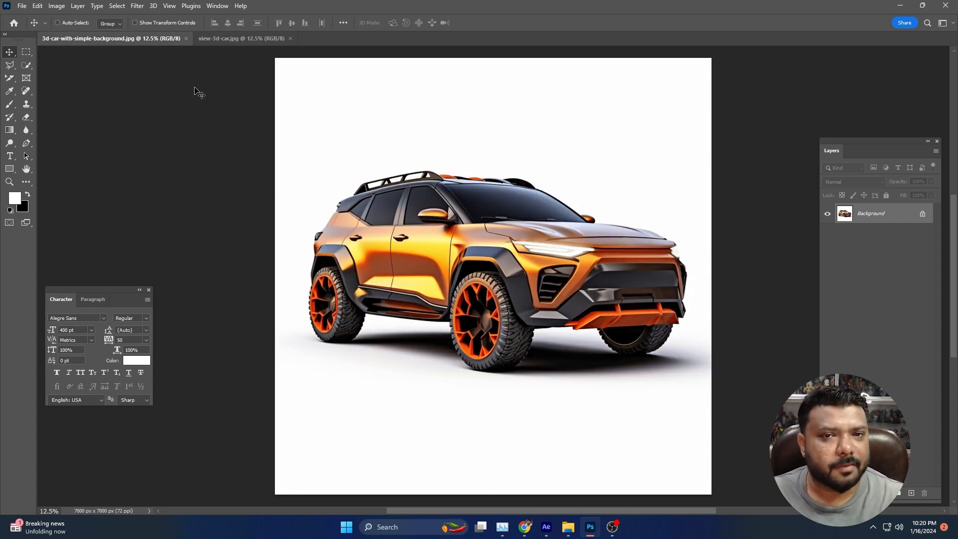
click(121, 6)
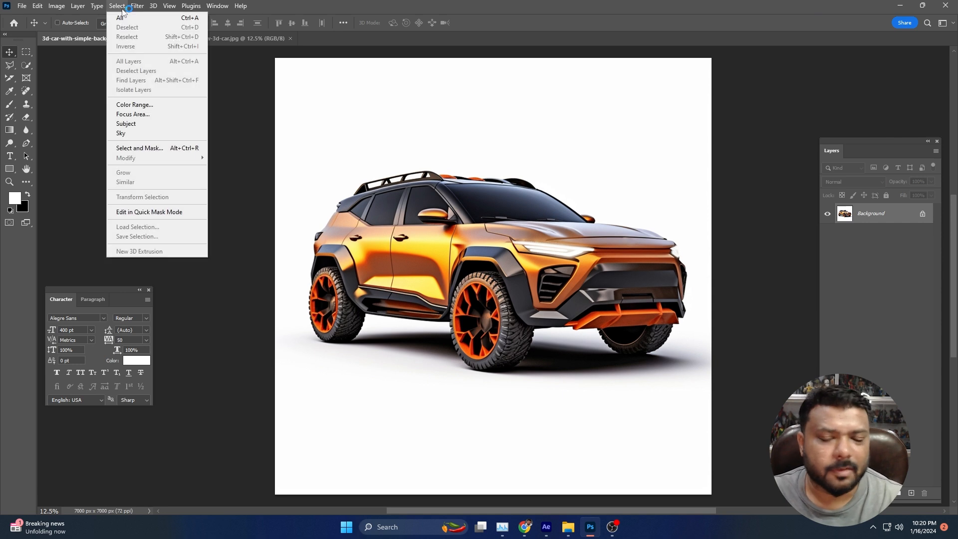
click(149, 123)
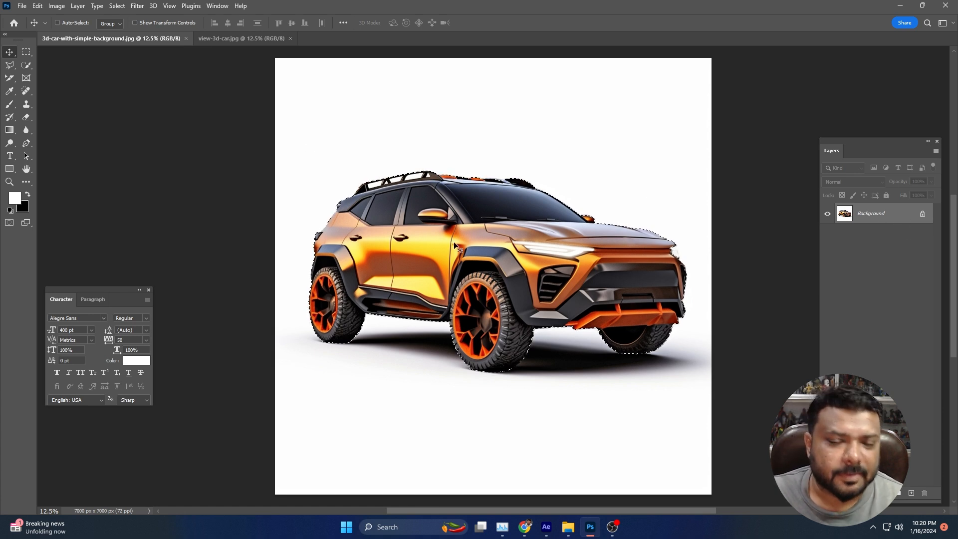
key(ctrl+j)
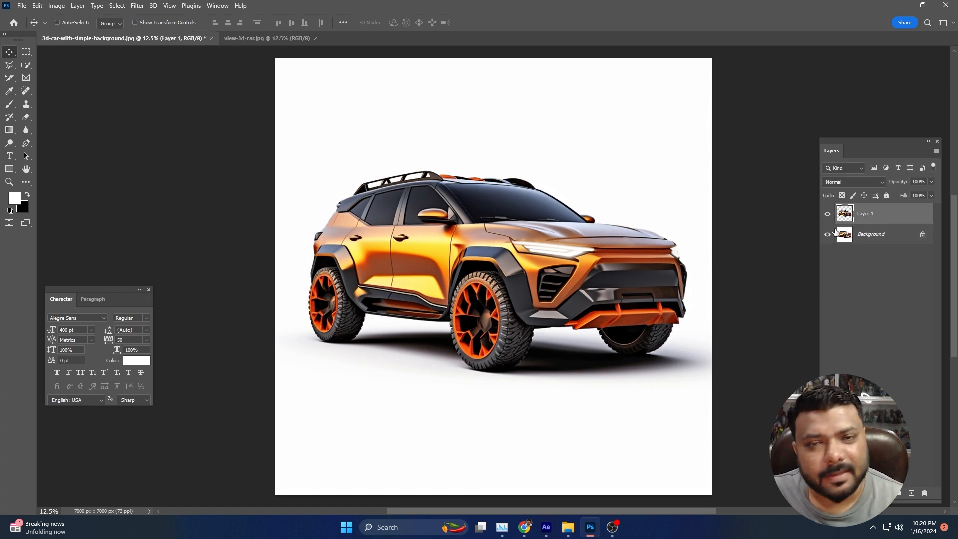
click(828, 234)
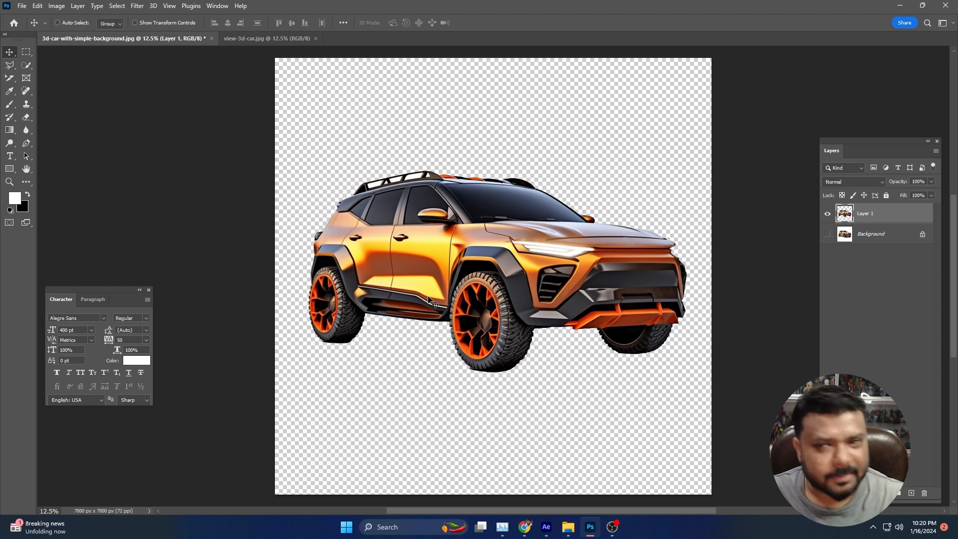
click(22, 5)
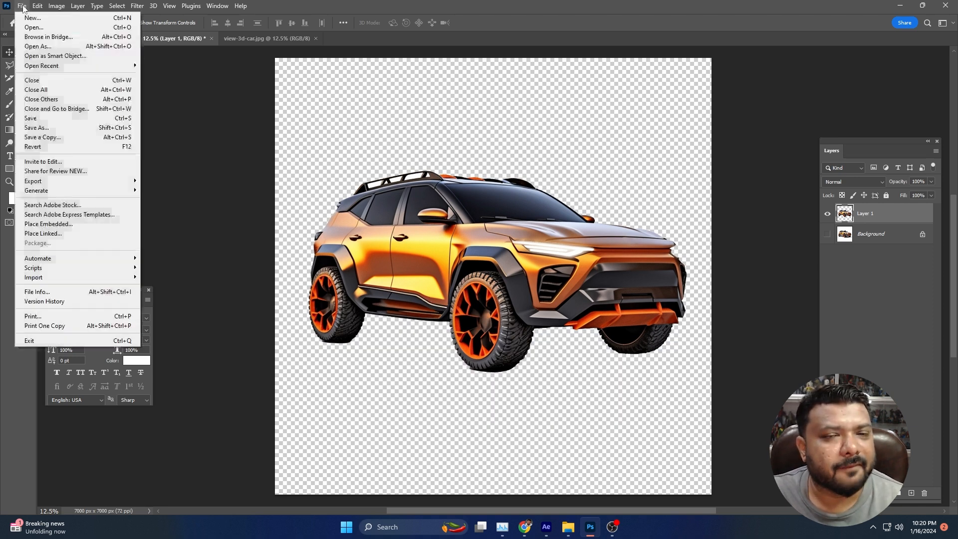
mouse_move(73, 182)
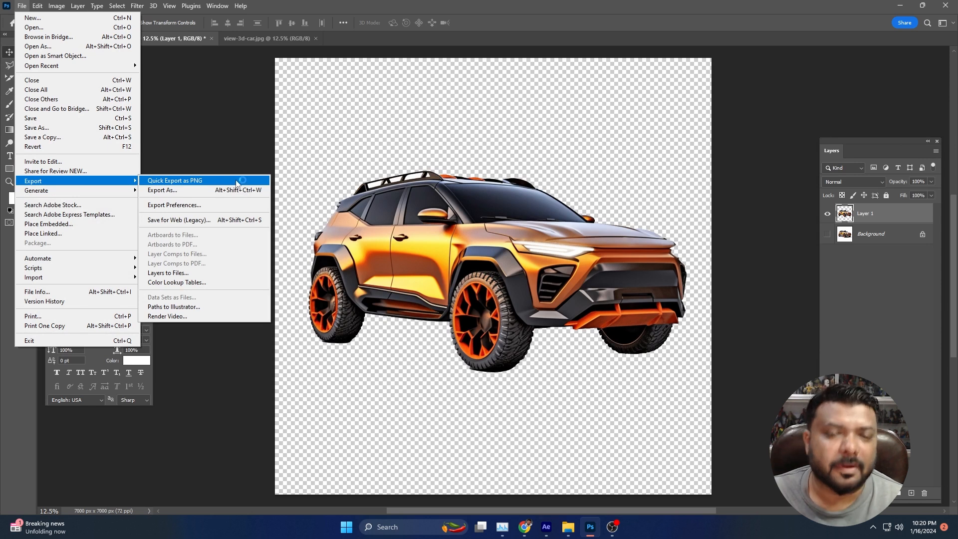
click(274, 40)
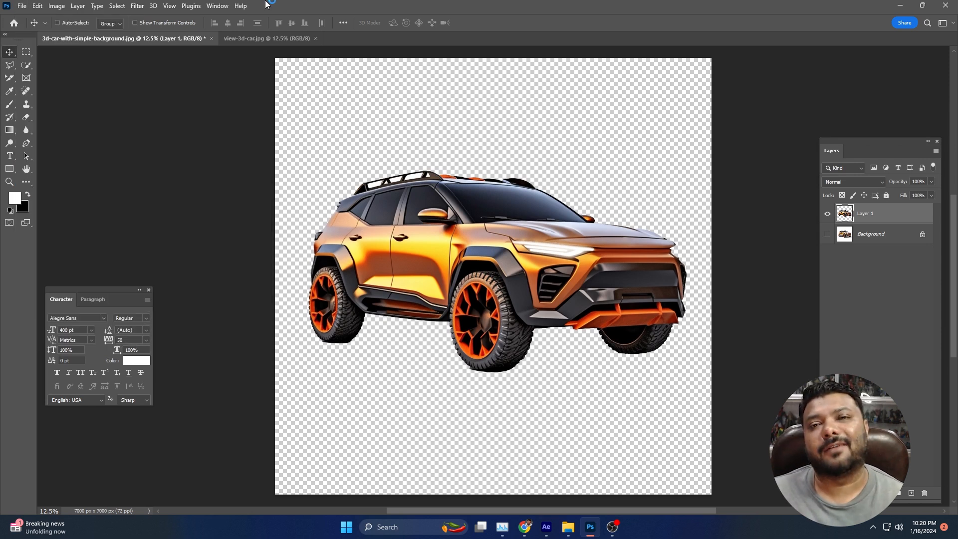
click(275, 40)
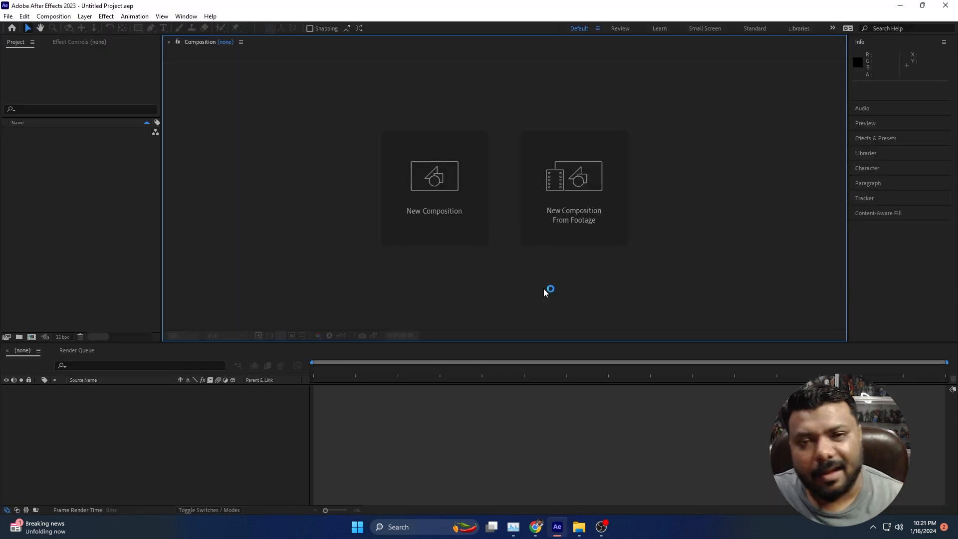
In After Effects, create a composition named "Car Transformation" with a duration of 10 seconds
click(453, 209)
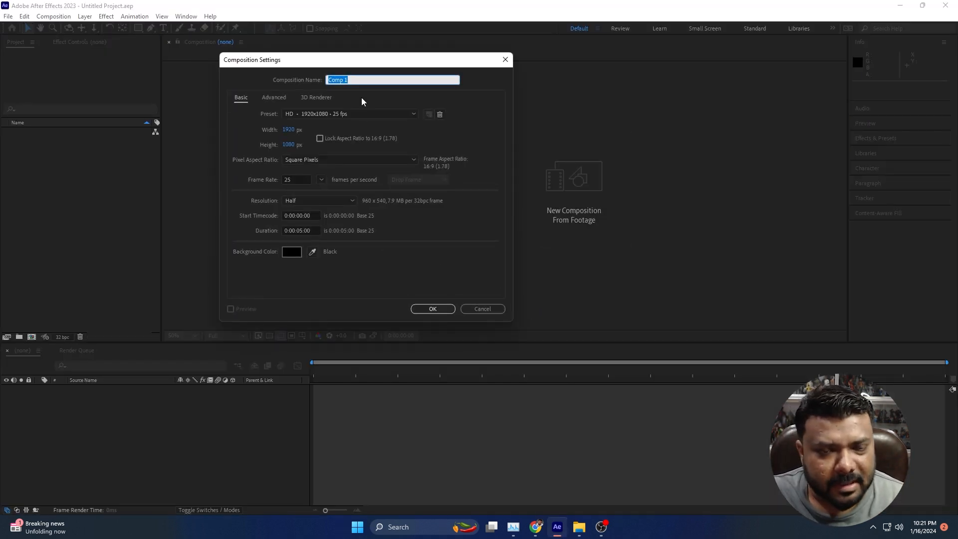
text(Car Transformation)
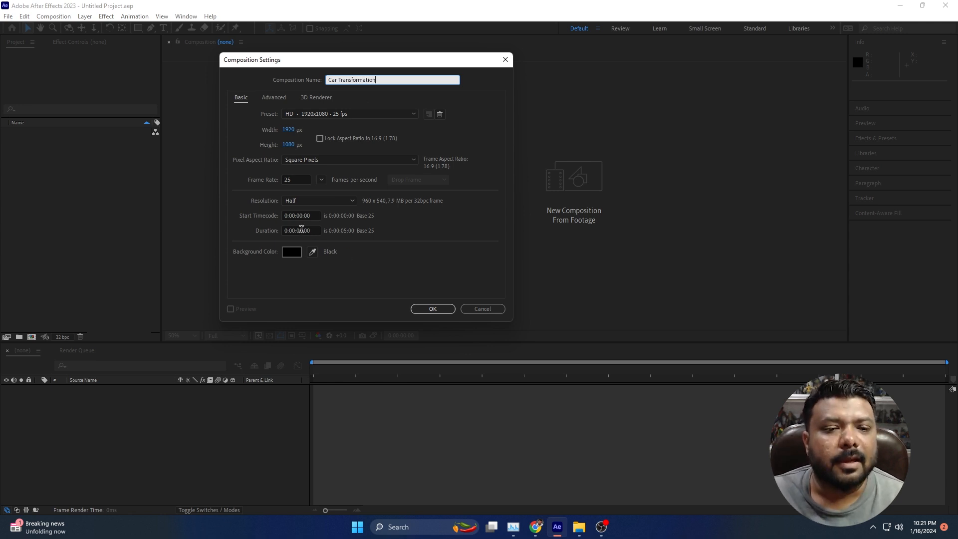
click(302, 229)
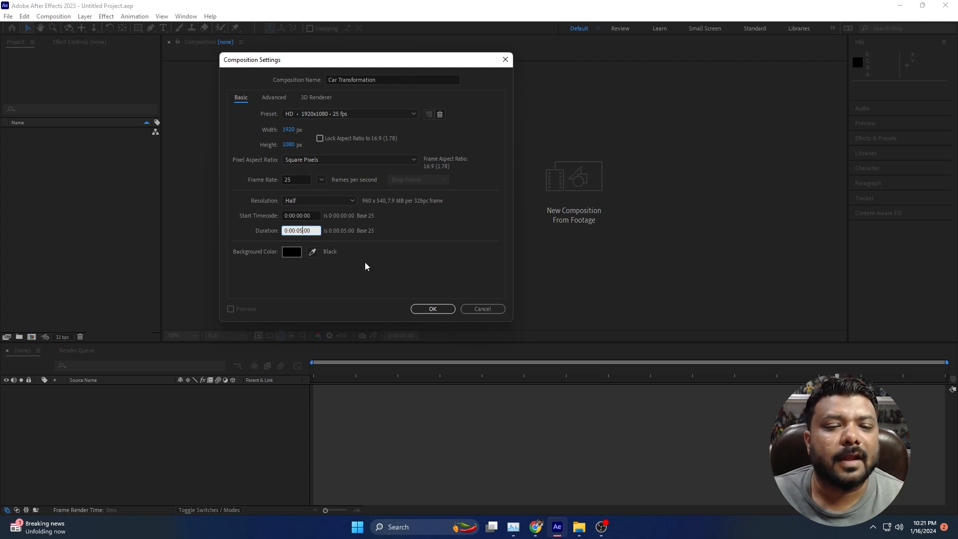
key(Return)
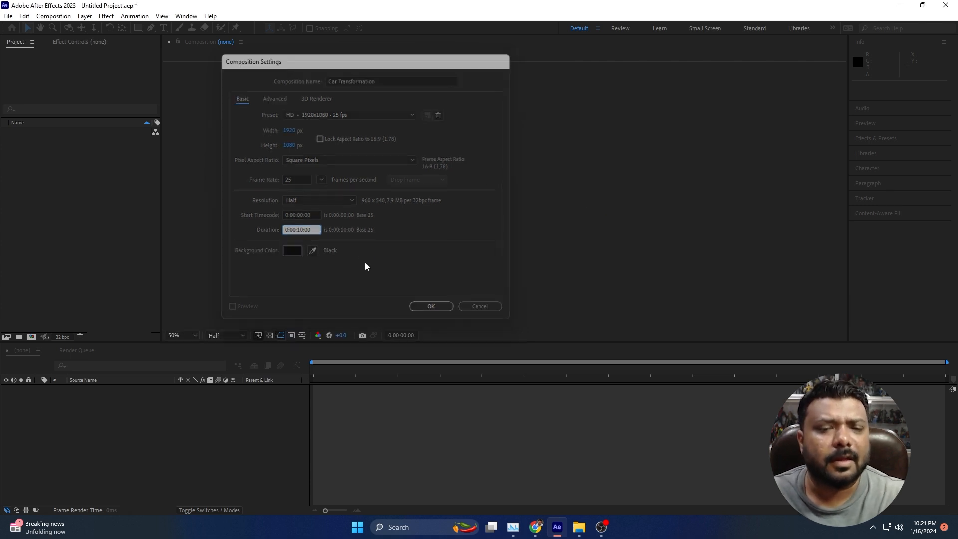
Import horror-scene-with-eerie-hall.jpg as footage and add it to the Car Transformation composition
double_click(68, 185)
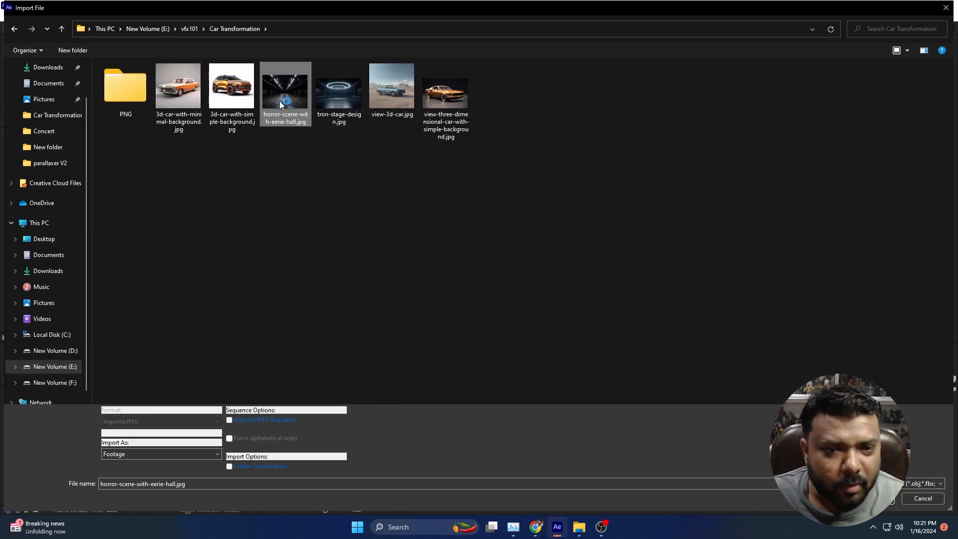
double_click(280, 103)
drag(55, 149, 555, 139)
key(comma)
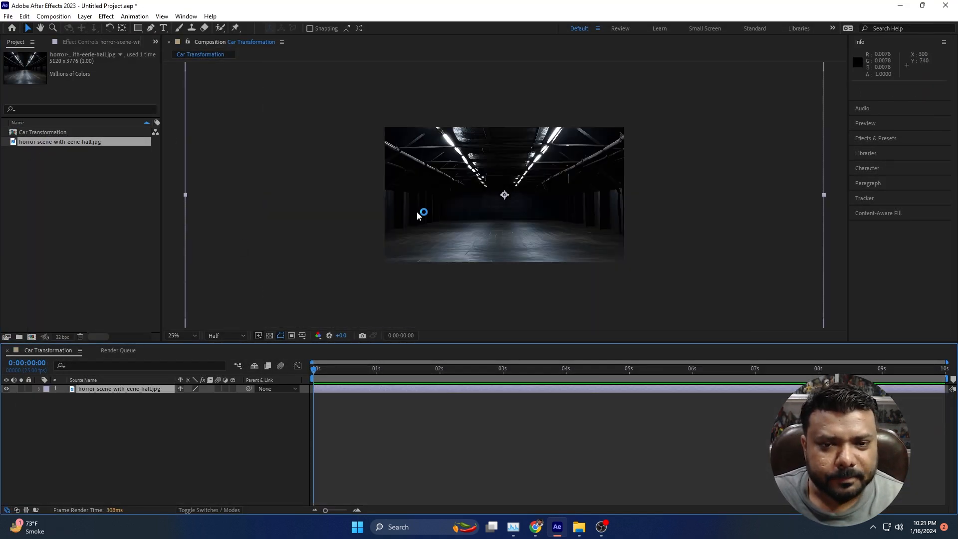
Make the hall background a 3D layer and push it back to a Z position of 2280
click(233, 389)
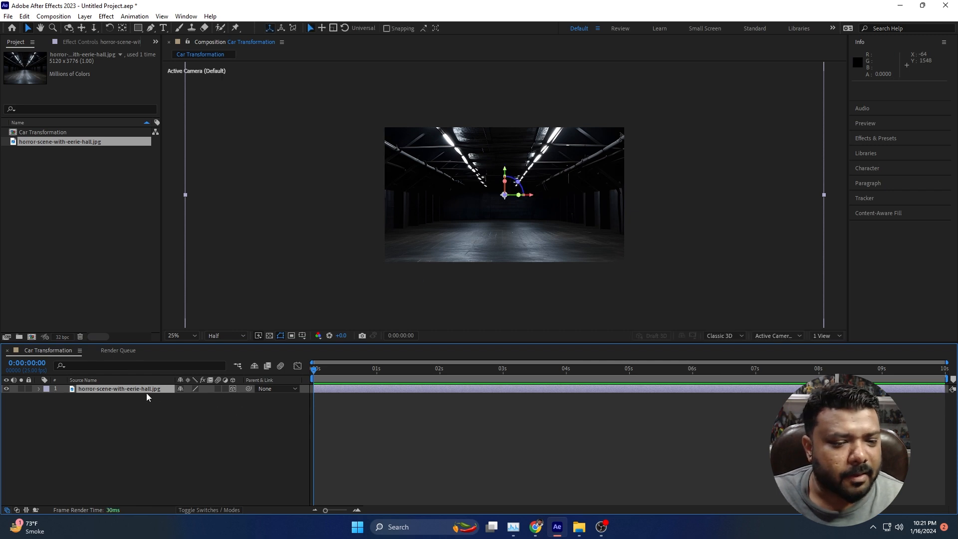
key(p)
drag(212, 397, 955, 353)
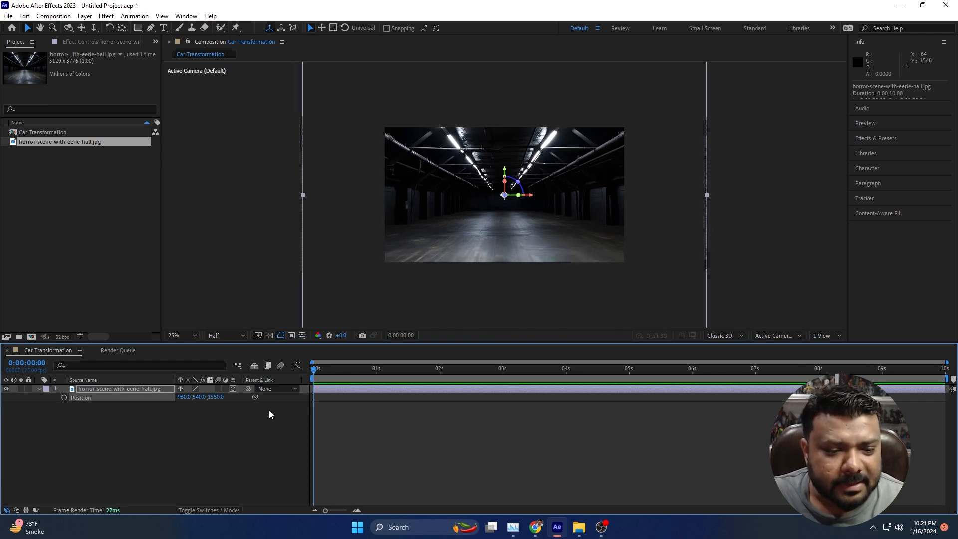
drag(216, 398, 255, 401)
scroll(547, 228, up, 2)
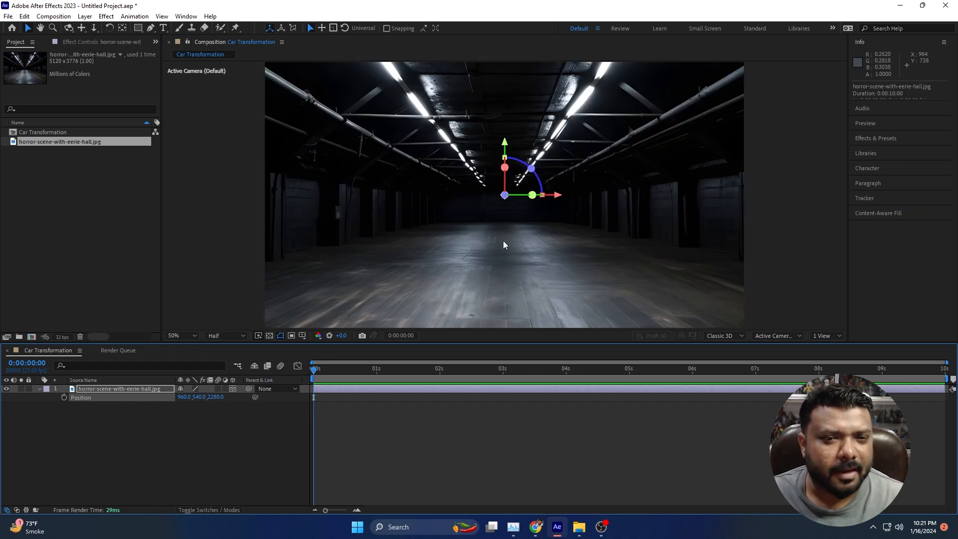
Import Car 1.png and Car 2.png and place Car 2.png above the hall background in the composition
double_click(97, 208)
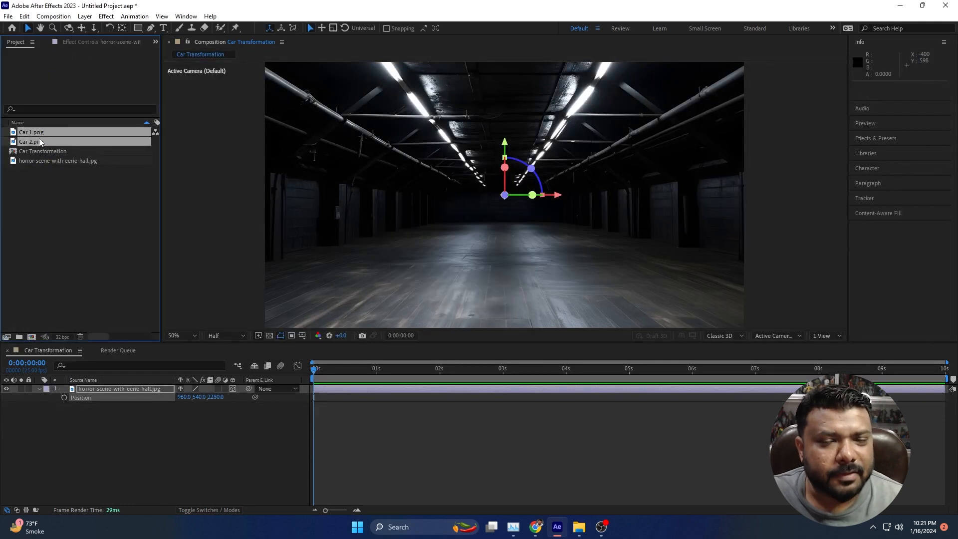
click(31, 133)
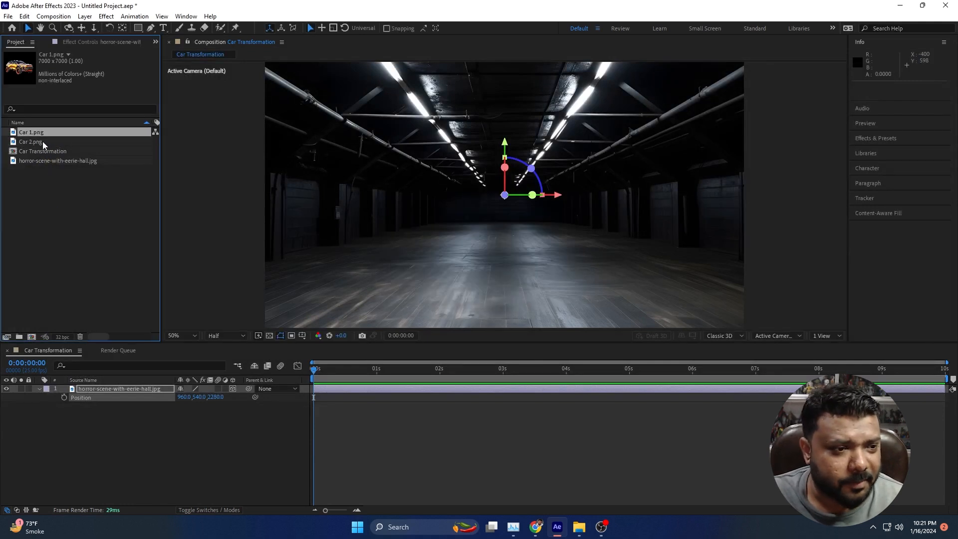
click(43, 142)
drag(32, 140, 115, 388)
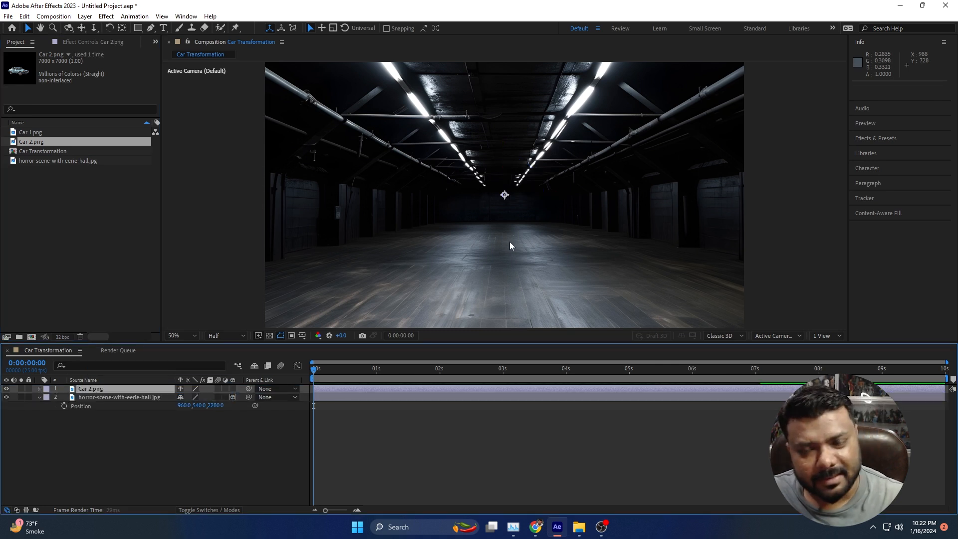
Make Car 2.png a 3D layer positioned at about 960, 558.7, 5630 and scale it to 50%
click(232, 390)
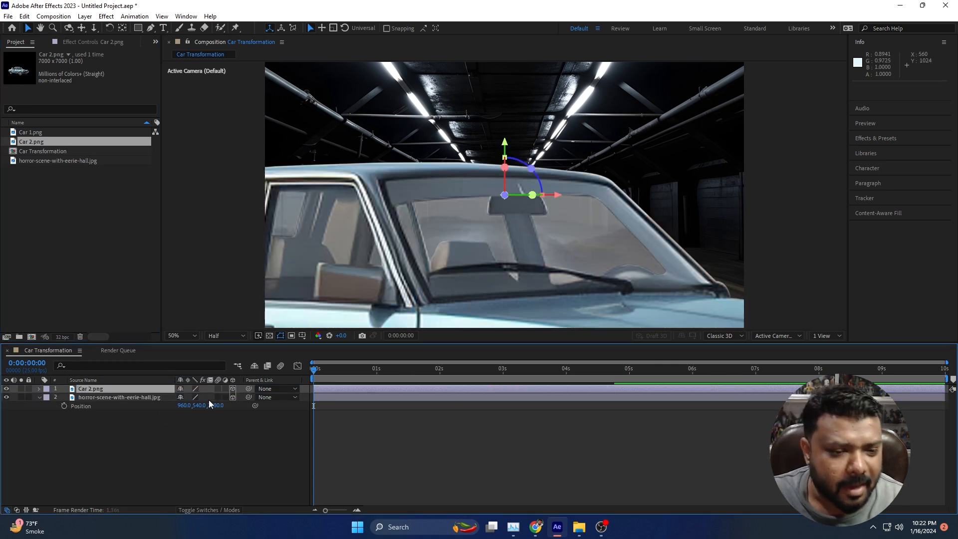
key(p)
drag(213, 400, 494, 395)
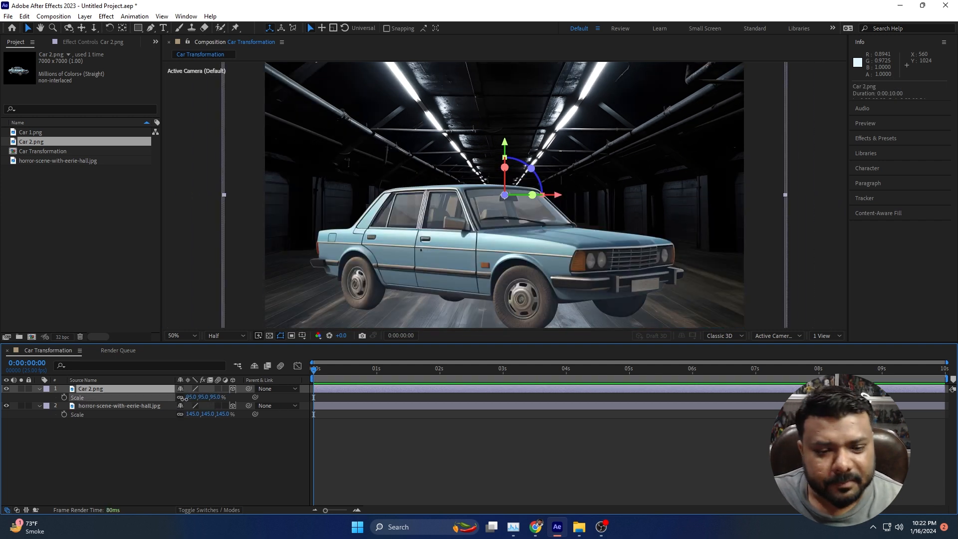
mouse_move(183, 398)
mouse_down()
mouse_move(161, 403)
mouse_move(172, 403)
mouse_up()
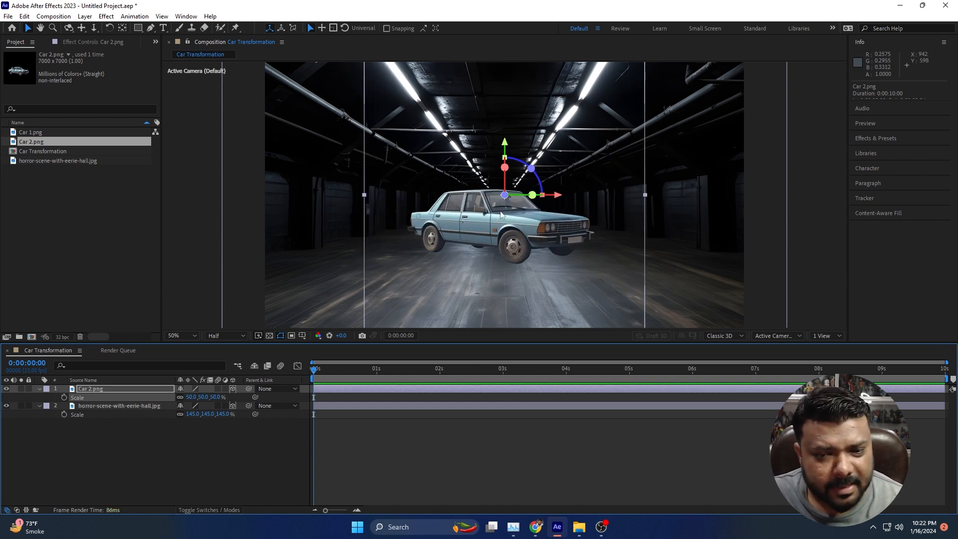
drag(506, 147, 506, 149)
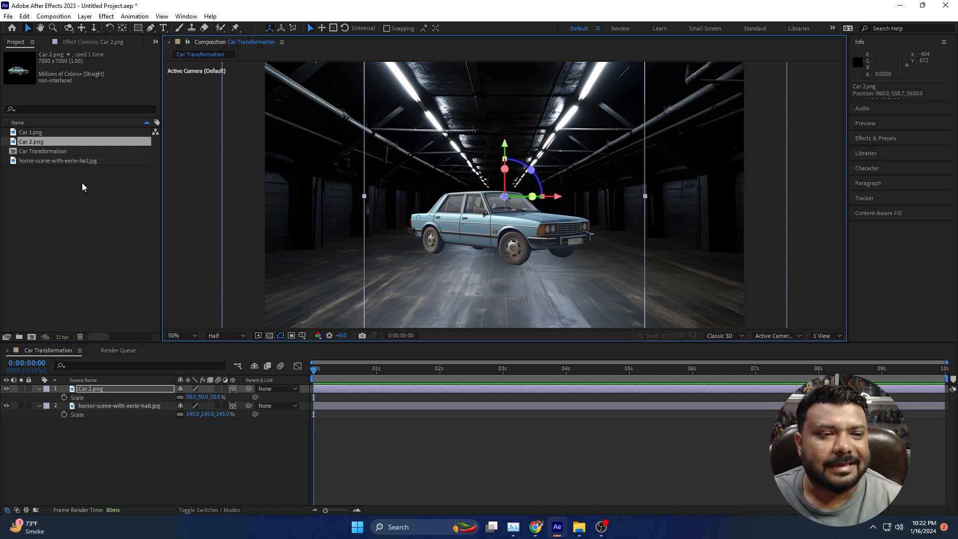
Add Car 1.png as the topmost layer and make it 3D, pushed back to a Z position of about 5530
click(32, 133)
drag(32, 137, 134, 386)
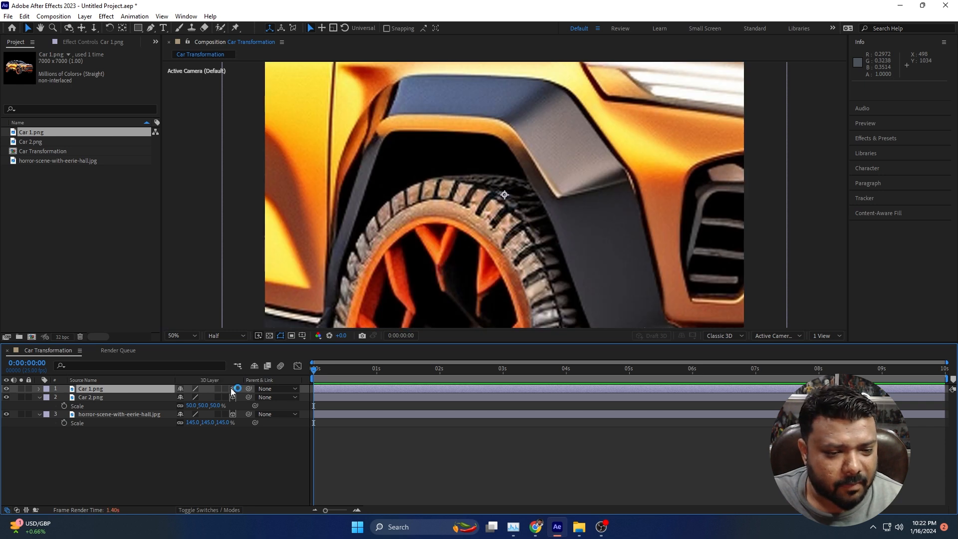
click(233, 389)
key(p)
drag(213, 396, 494, 401)
Scale Car 1.png to 42% and move it over the blue car, to about X 1003, Y 810.5
drag(195, 397, 162, 397)
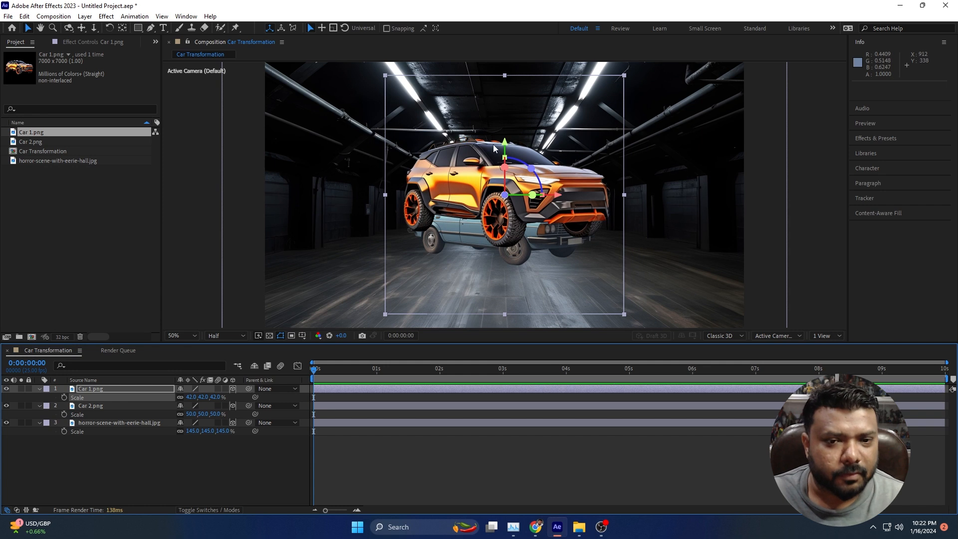
drag(504, 145, 509, 168)
drag(558, 216, 561, 217)
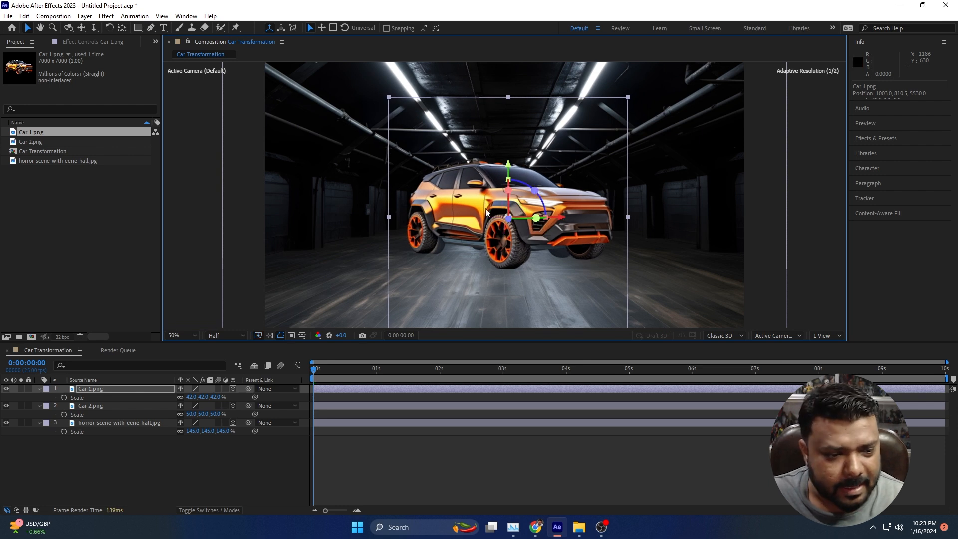
Swap the car layer names, renaming the orange car's layer Car 2.png and the blue car's layer Car 1.png
key(s)
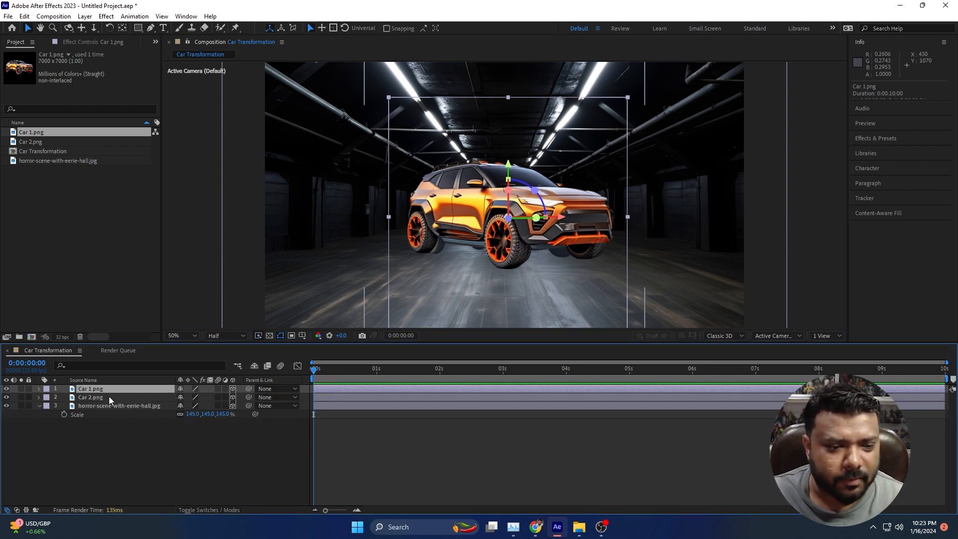
key(Return)
click(90, 389)
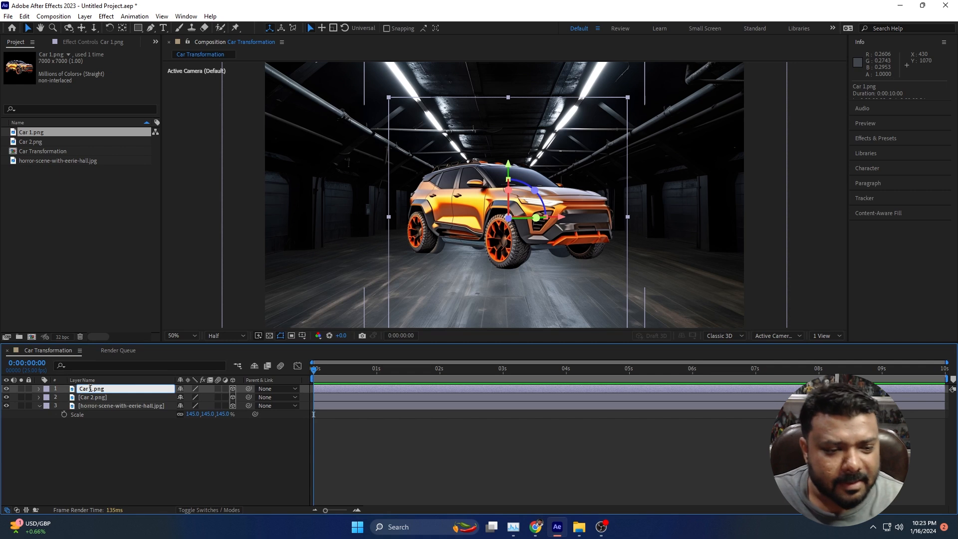
text(2)
key(Return)
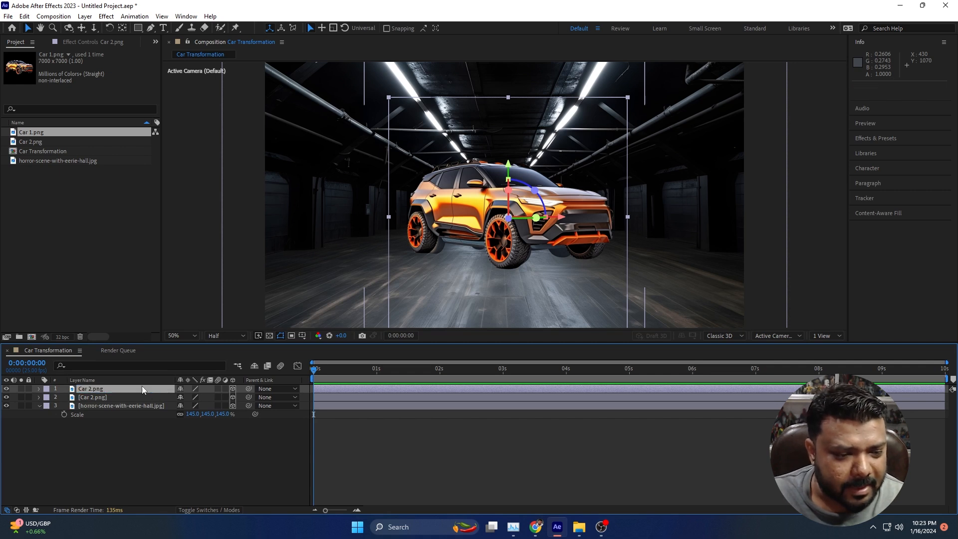
click(136, 395)
key(Return)
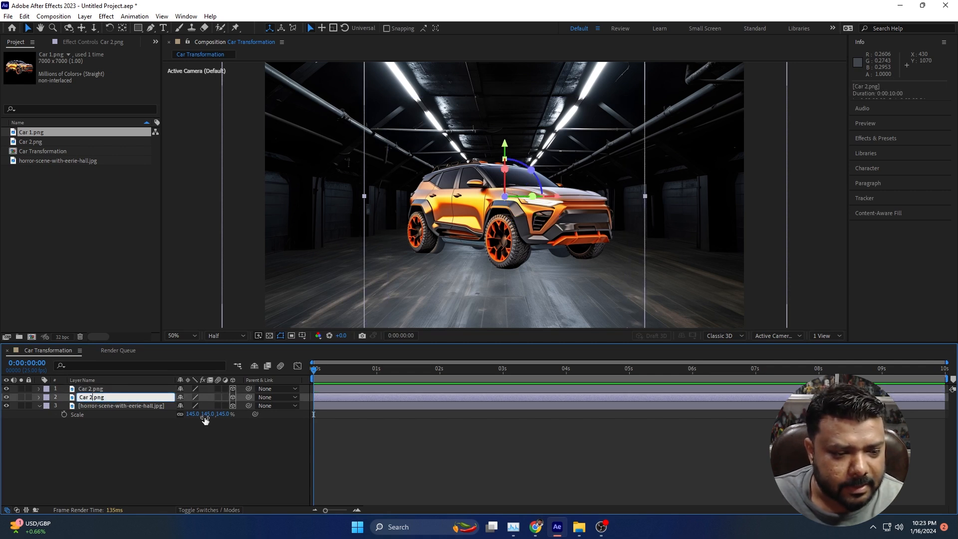
text(1)
key(Return)
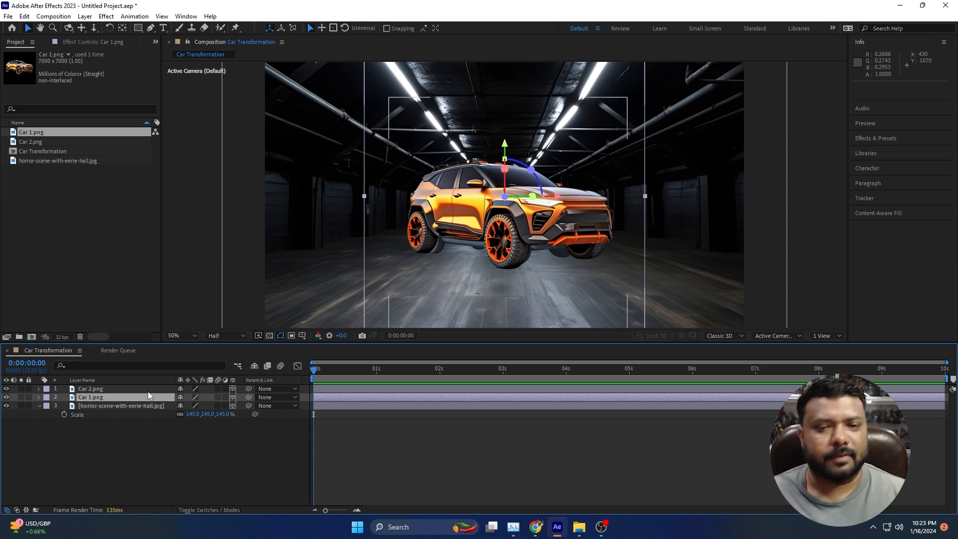
Shift the orange car's layer so that it starts at about 0:00:04:19 in the timeline
click(327, 389)
drag(325, 387, 625, 392)
Split the blue car's layer at 0:00:02:00
click(604, 399)
drag(375, 379, 440, 378)
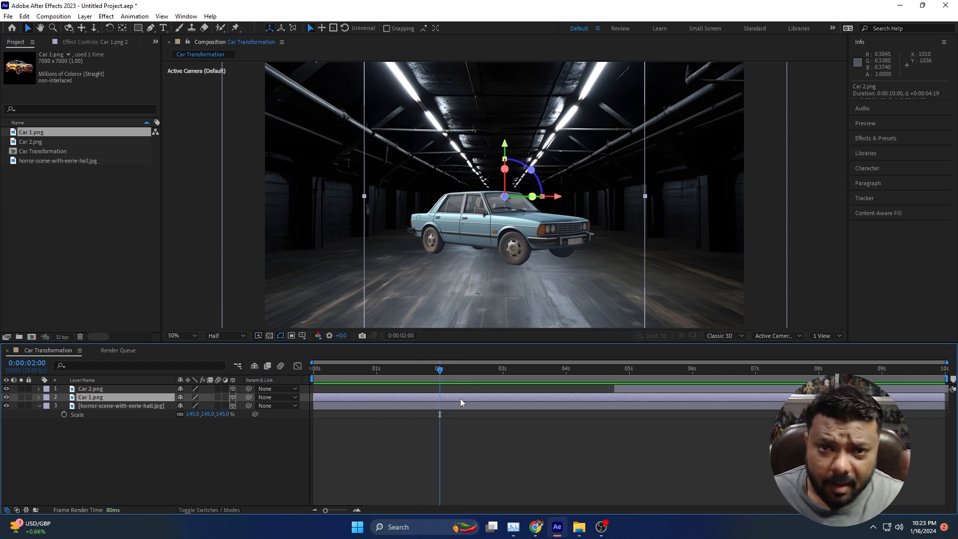
key(ctrl+shift+d)
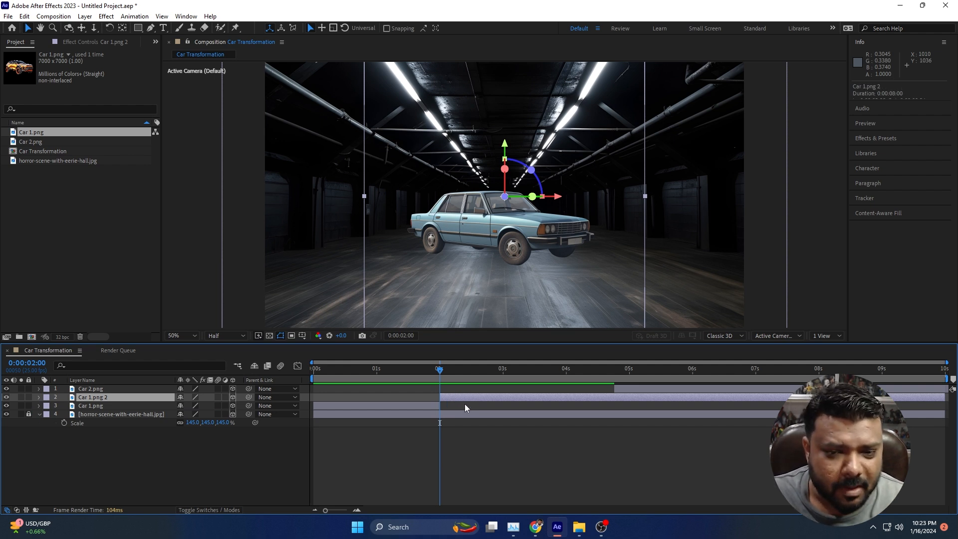
Duplicate the split layer Car 1.png 2 six times and hide the copies
scroll(573, 235, up, 1)
drag(544, 220, 474, 181)
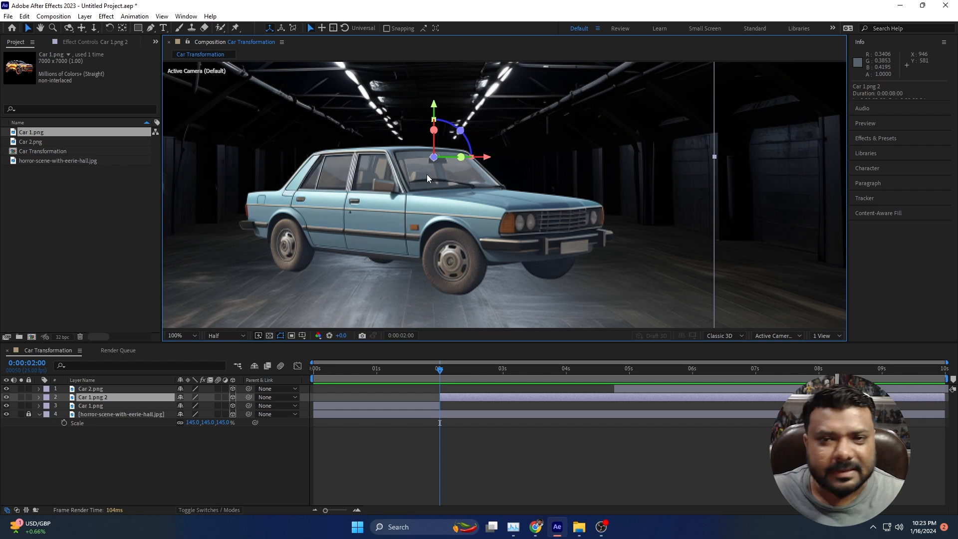
click(462, 400)
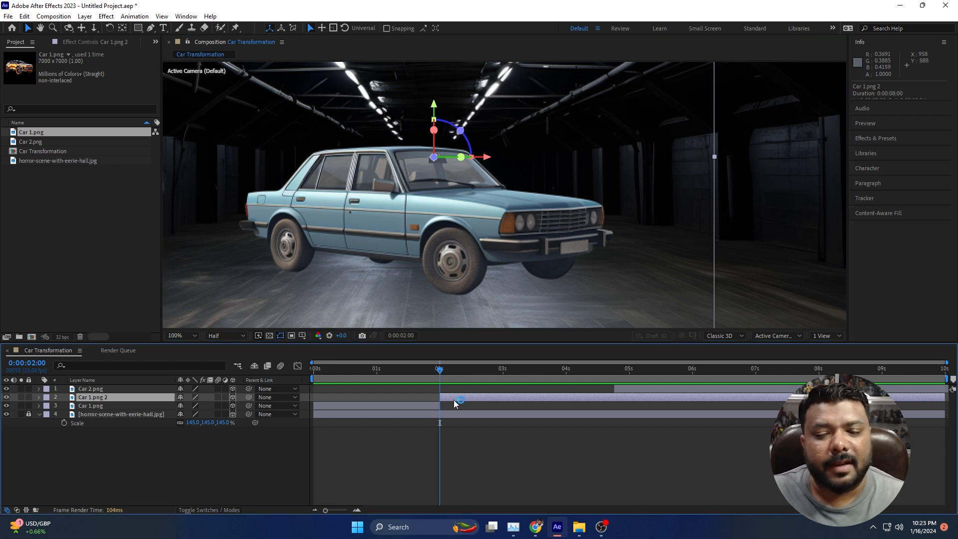
key(ctrl+d)
key(ctrl+d)
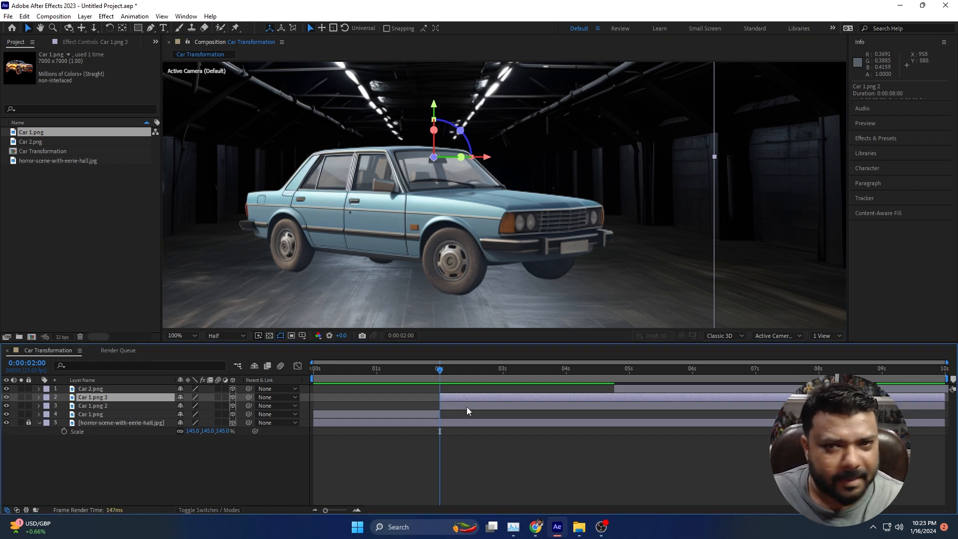
key(ctrl+d)
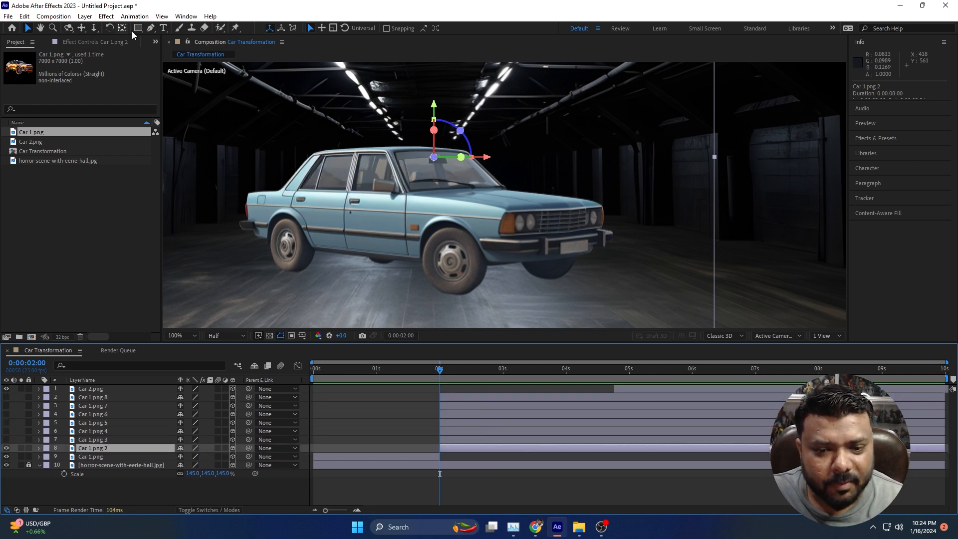
Mask the blue car's front body on Car 1.png 2 with the Pen tool, following the bumper, wheel arch, door seam and hood edge
click(150, 29)
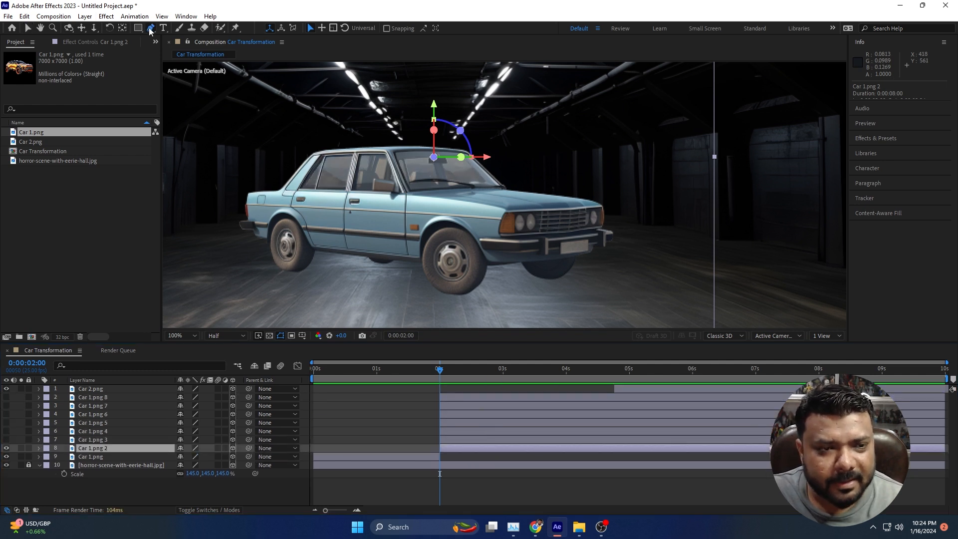
click(591, 194)
mouse_move(613, 211)
mouse_down()
mouse_move(617, 248)
mouse_move(594, 211)
mouse_up()
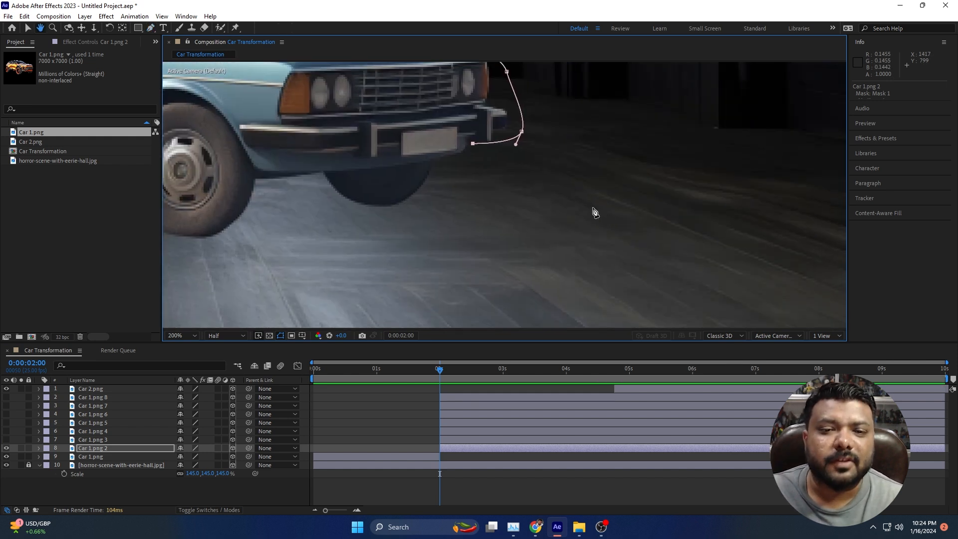
scroll(465, 150, up, 1)
drag(436, 216, 402, 221)
drag(262, 236, 340, 185)
drag(374, 204, 551, 296)
drag(467, 197, 447, 172)
drag(380, 133, 348, 131)
drag(264, 202, 258, 264)
click(260, 283)
click(211, 281)
drag(449, 117, 482, 170)
scroll(530, 207, down, 1)
click(339, 152)
click(340, 117)
drag(539, 142, 601, 137)
click(686, 131)
click(707, 128)
click(709, 116)
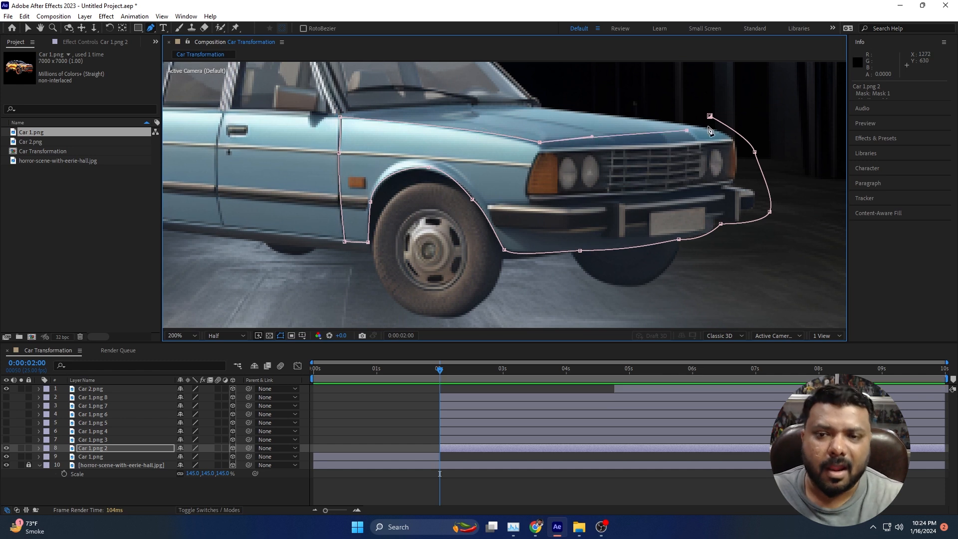
click(28, 28)
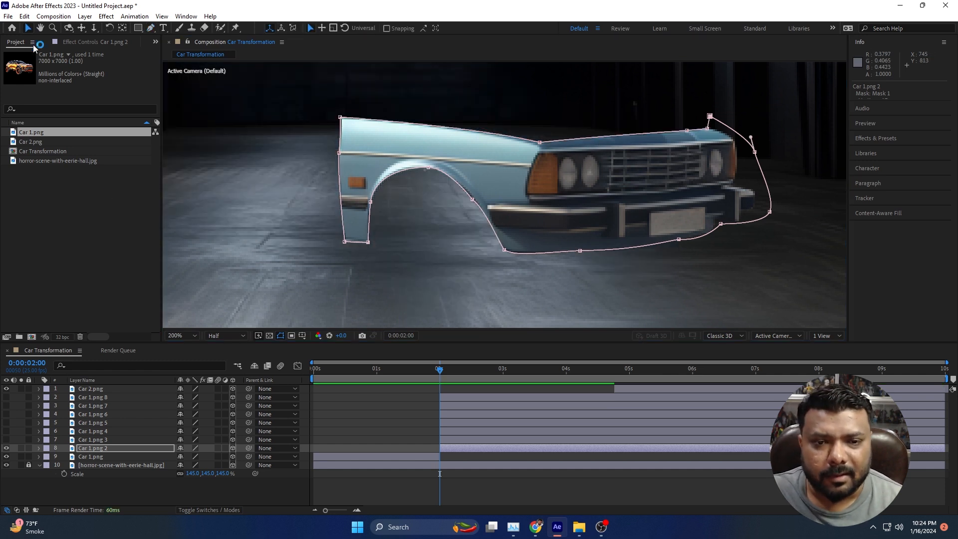
Show Car 1.png 3 and draw a closed Pen mask around the blue car's hood
click(6, 439)
click(97, 440)
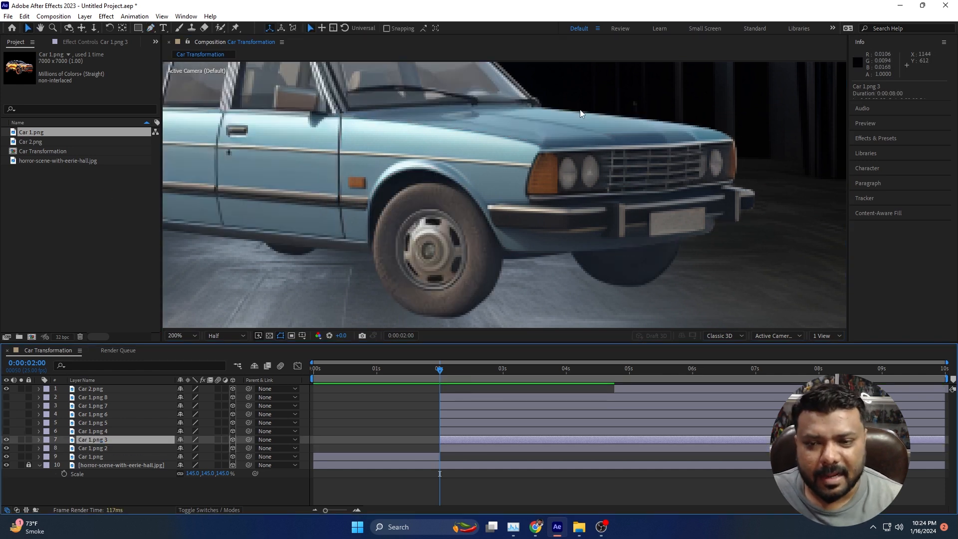
scroll(581, 113, up, 3)
click(150, 28)
click(548, 134)
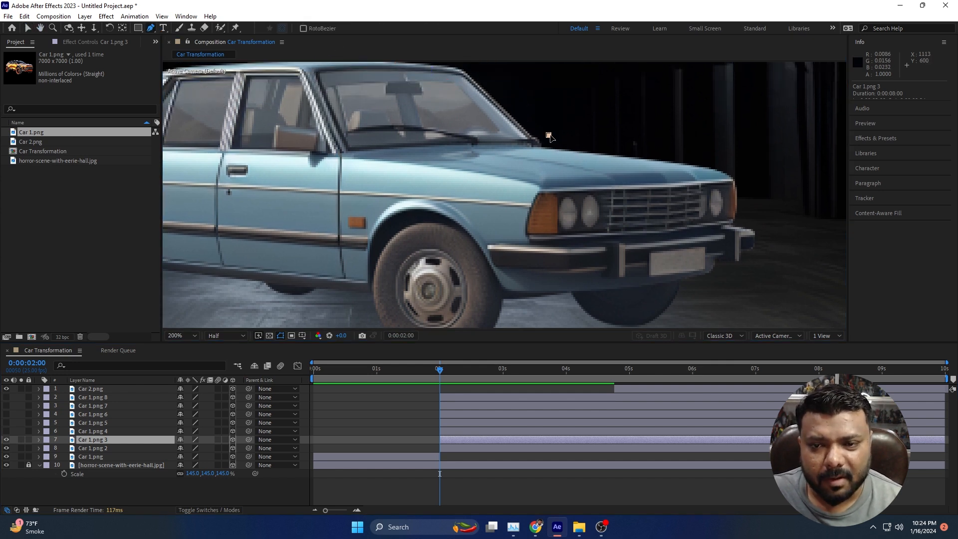
click(717, 168)
click(696, 172)
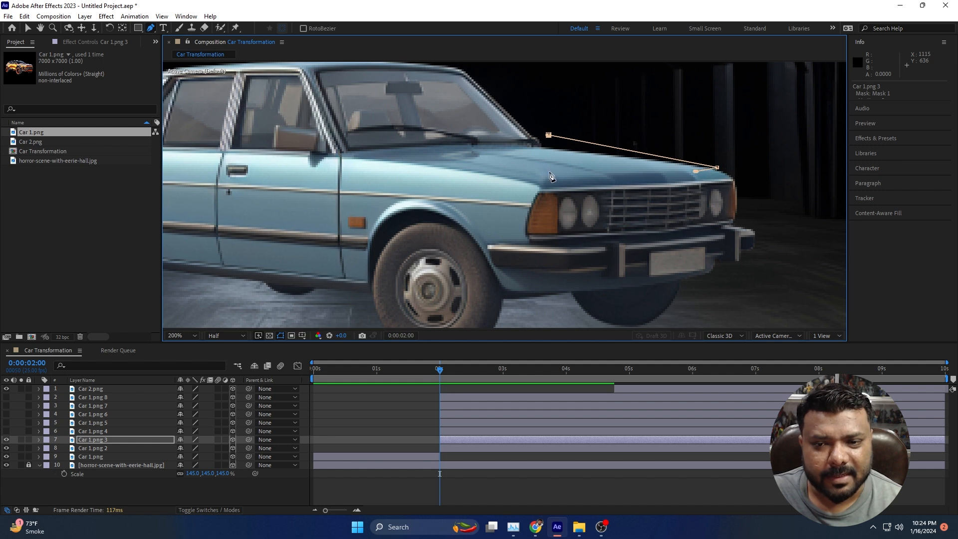
drag(540, 180, 529, 181)
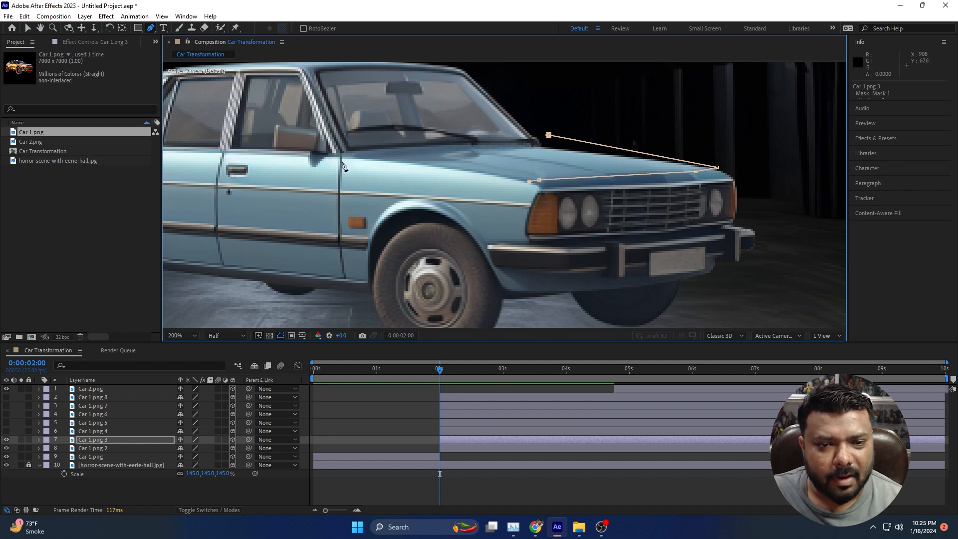
drag(341, 158, 321, 168)
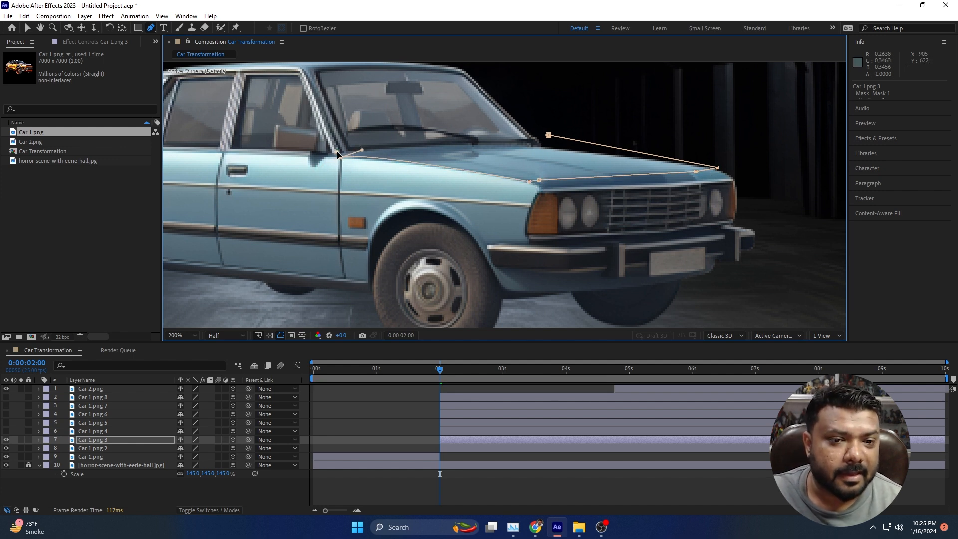
click(455, 145)
click(464, 143)
click(533, 143)
click(549, 136)
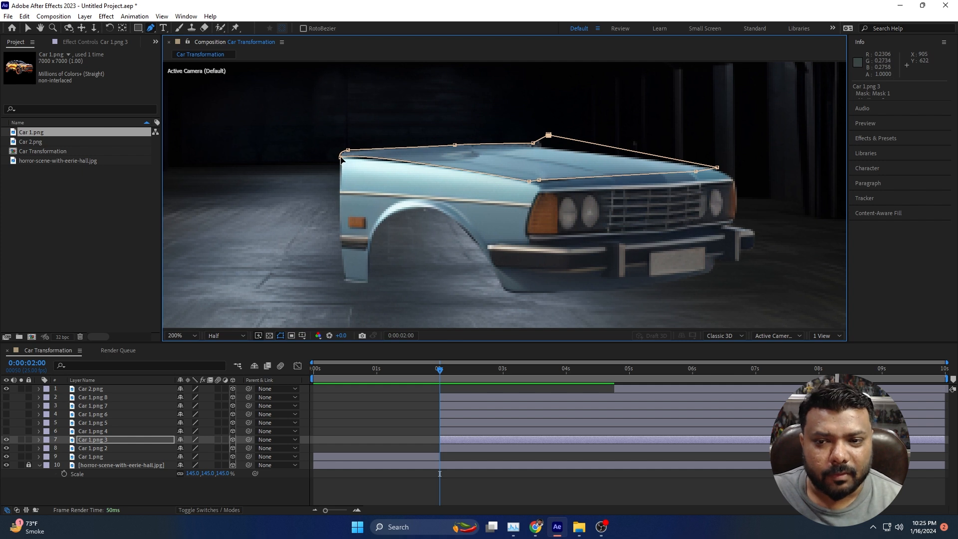
Adjust the hood mask's corner points so that they meet the fender and the front edge
drag(340, 157, 340, 160)
drag(539, 180, 540, 183)
drag(717, 168, 718, 167)
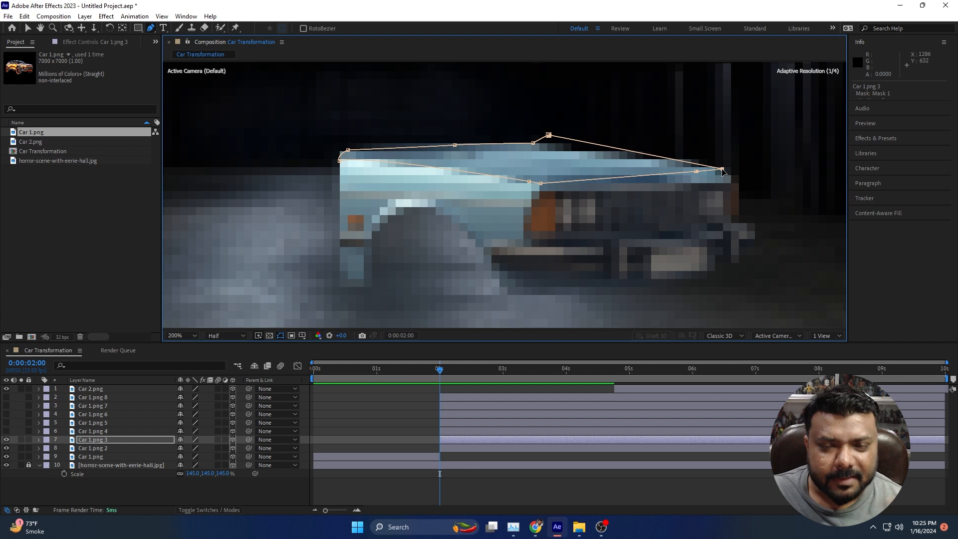
Mask the windshield and roof on Car 1.png 4 and the front door on Car 1.png 5
click(92, 431)
click(5, 431)
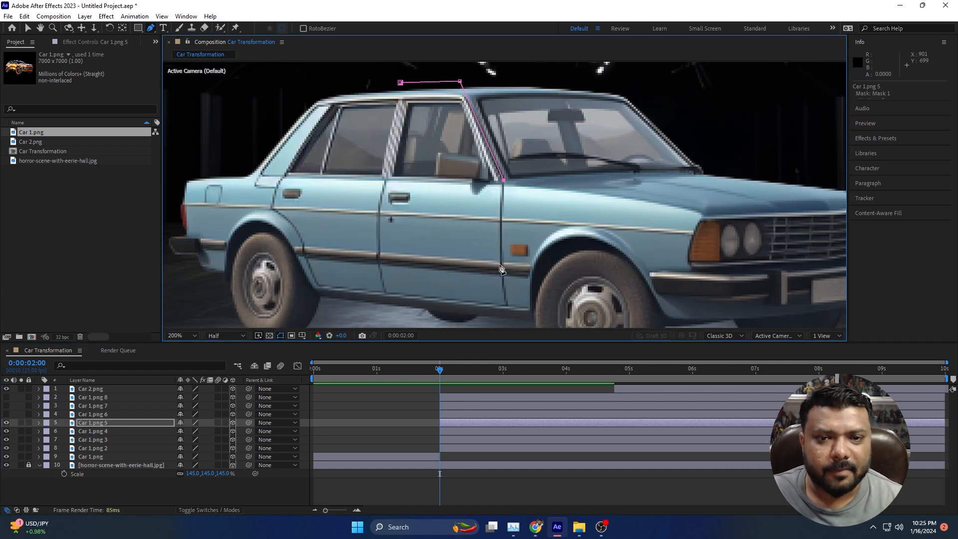
drag(500, 264, 485, 201)
mouse_move(495, 256)
mouse_down()
mouse_move(509, 296)
mouse_move(484, 255)
mouse_up()
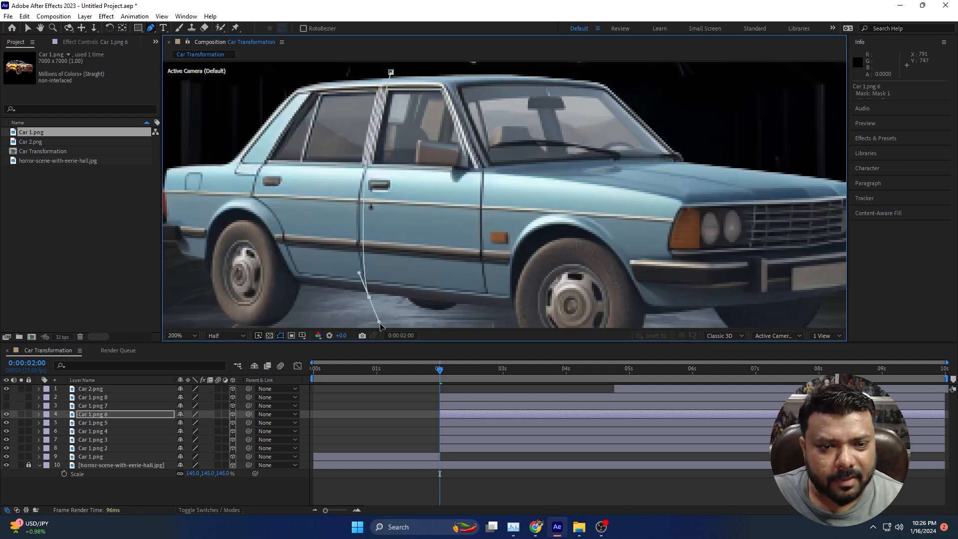
Mask the rear door on Car 1.png 6, and the rear body and each wheel on separate copies of the layer
click(302, 240)
scroll(516, 246, up, 2)
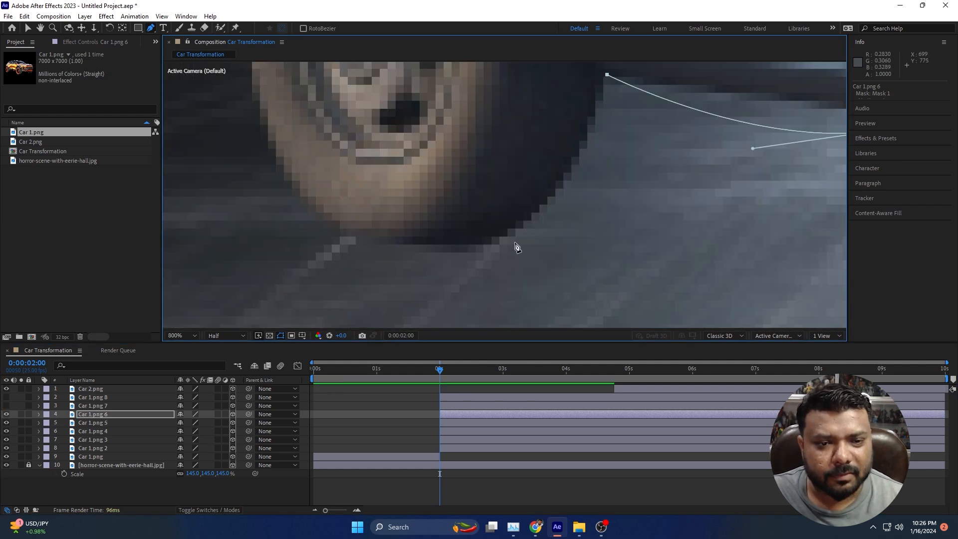
scroll(515, 246, down, 1)
click(552, 261)
scroll(507, 195, down, 1)
drag(504, 213, 504, 208)
drag(498, 196, 492, 188)
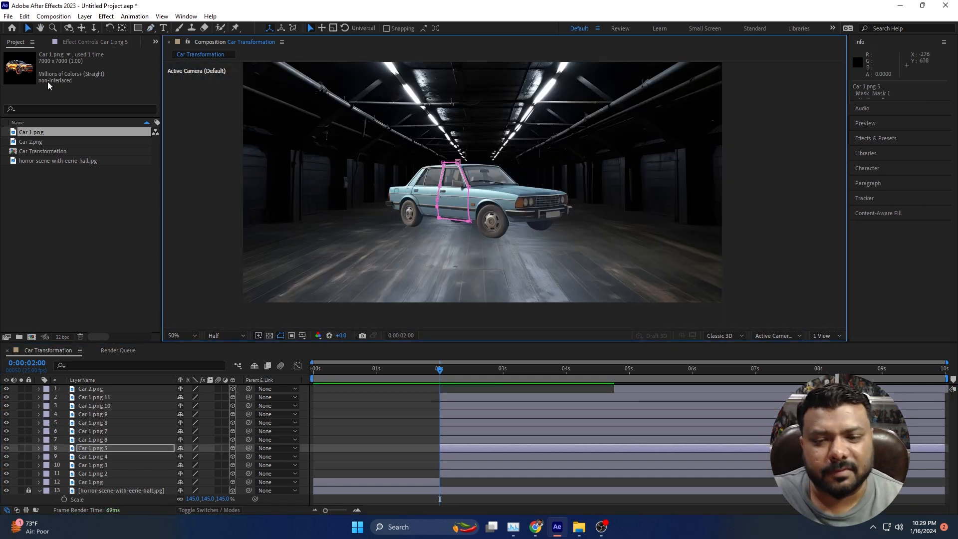
Add Position keyframes at 0:00:02:00 to all ten masked layers, Car 1.png 2 through Car 1.png 11
click(459, 397)
shift+click(448, 473)
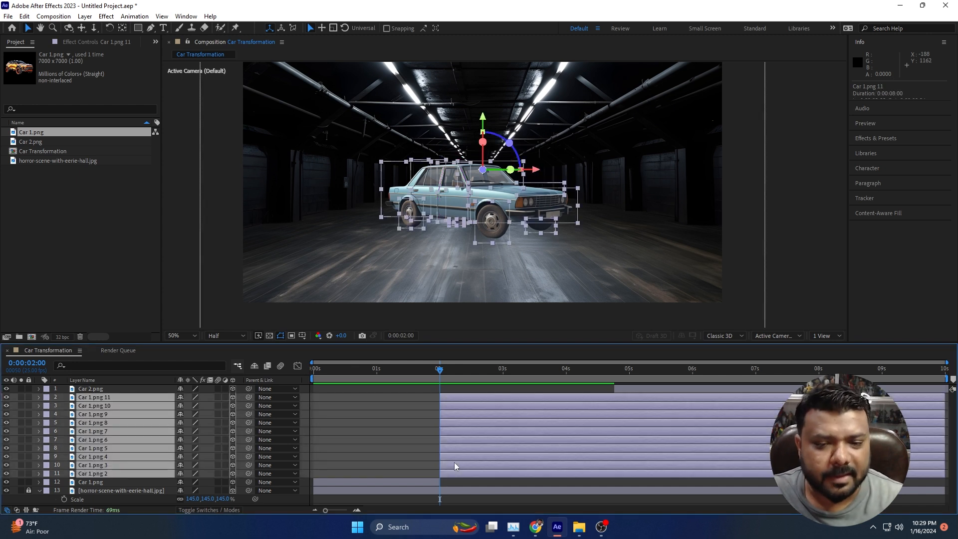
key(p)
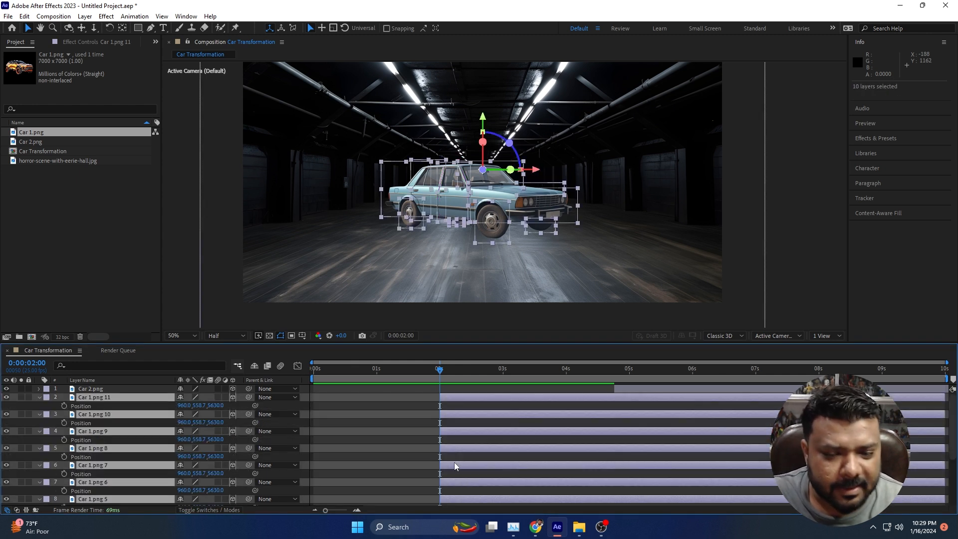
click(63, 405)
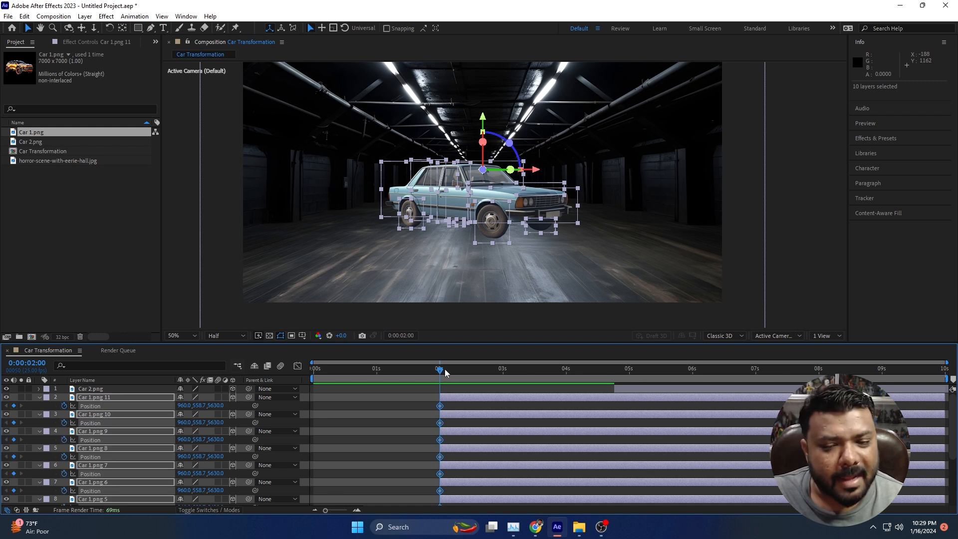
At 0:00:02:10, move the front body section forward, away from the car, to about X 1520, Y 602.2
click(465, 371)
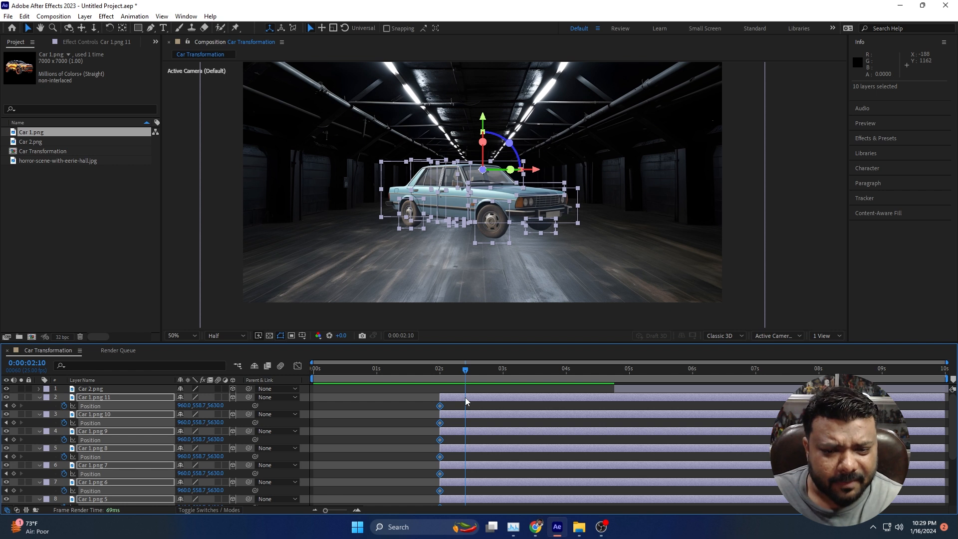
key(equal)
key(equal)
key(minus)
click(480, 387)
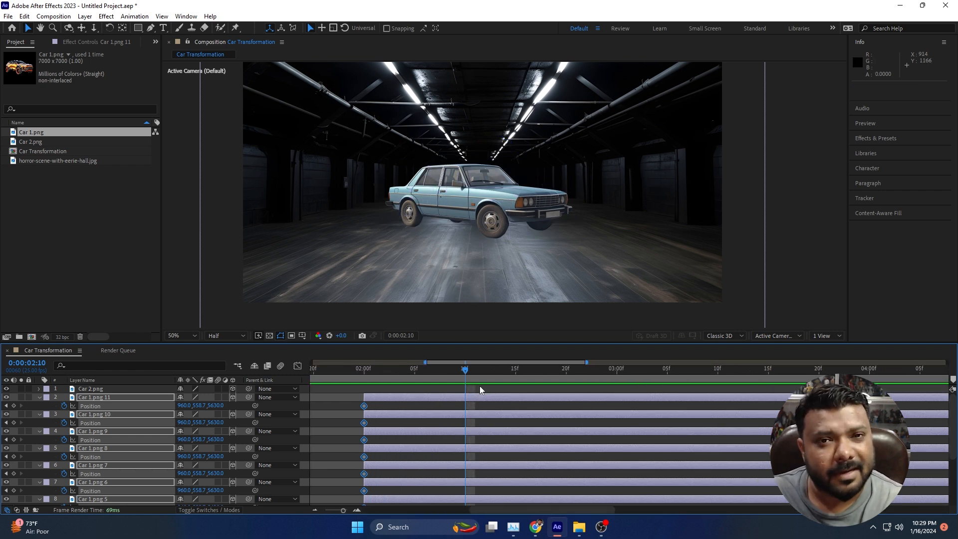
key(equal)
click(543, 213)
drag(532, 209, 579, 212)
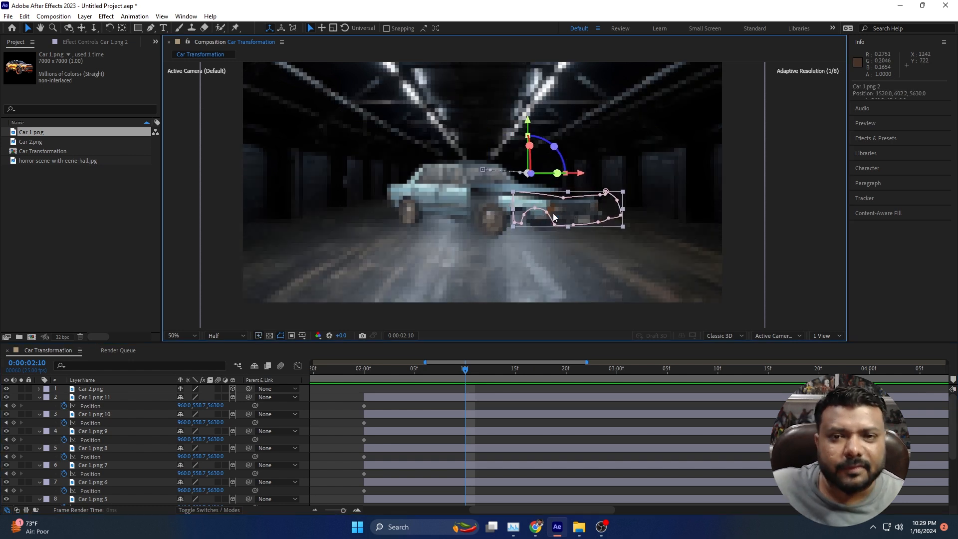
key(slash)
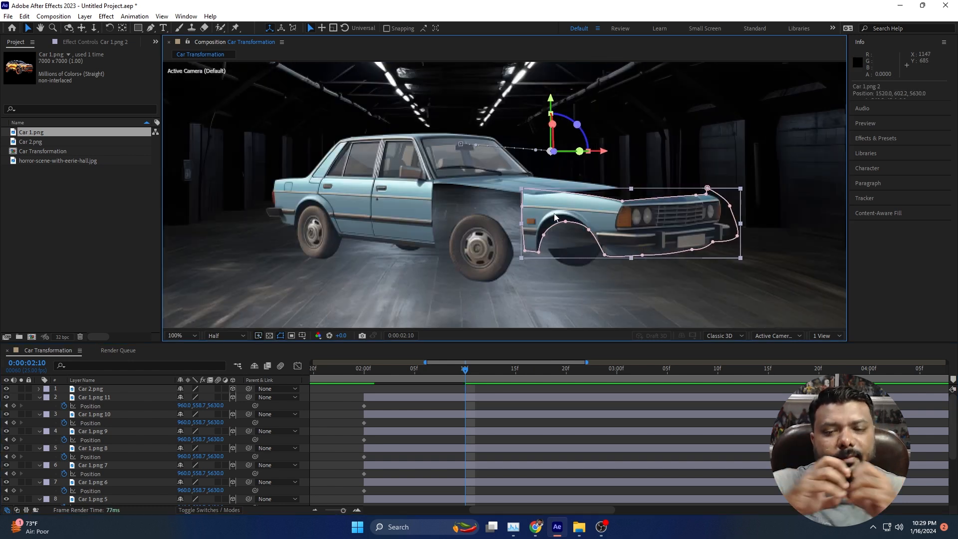
Move the hood to about X 1121.6, Y 434.2 and lift the windshield section to about X 950.7, Y 263.1
click(511, 186)
drag(527, 179, 553, 160)
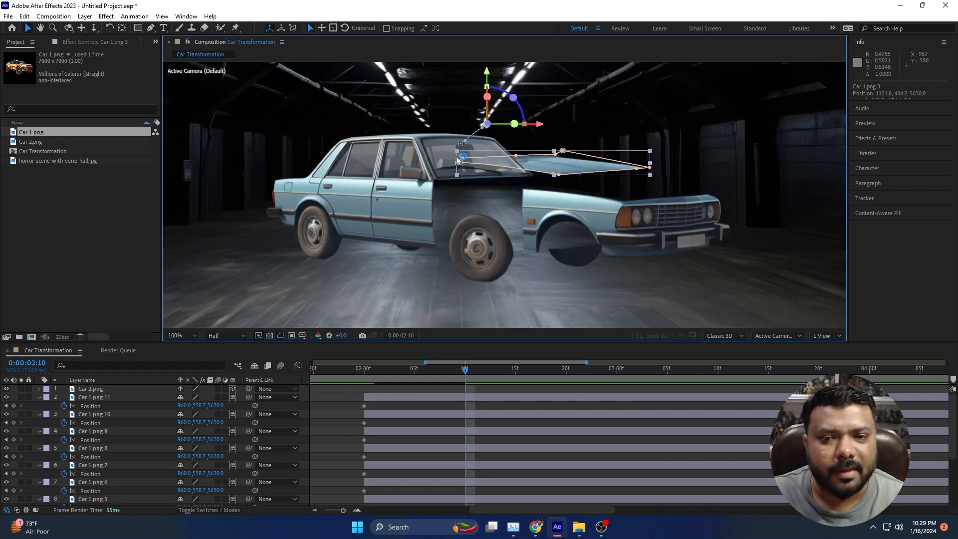
click(437, 154)
drag(469, 172, 469, 127)
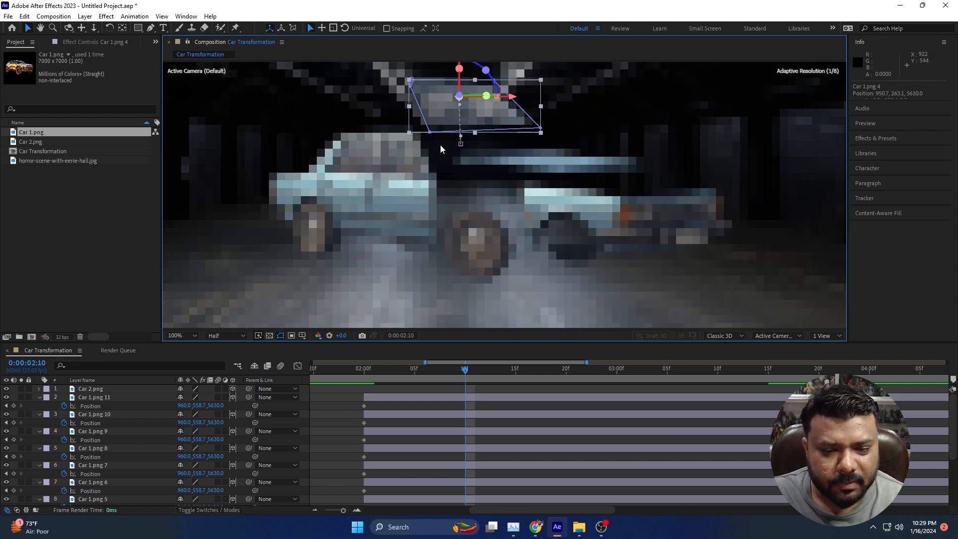
Move the front wheel to about 736, 736, the rear wheel to 589.8, 683.1 and the rear body to 620.9, 166.7
drag(473, 240, 438, 269)
drag(313, 227, 253, 246)
drag(302, 189, 237, 145)
Bring both doors toward the camera: rear door at X 885.2 and Z 3980, front door at Z 4180
click(350, 193)
scroll(350, 193, down, 1)
drag(215, 490, 134, 490)
drag(366, 177, 372, 168)
drag(416, 210, 409, 210)
click(453, 202)
scroll(507, 445, down, 1)
drag(210, 482, 138, 492)
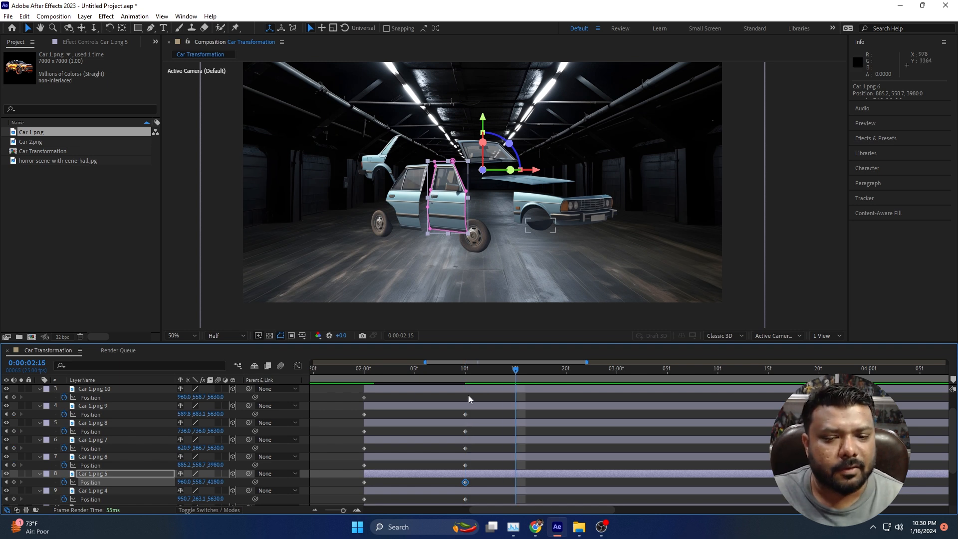
At 0:00:02:10, move the far front wheel forward to about X 1296, Y 536.9
click(465, 373)
click(540, 223)
key(ctrl+z)
scroll(558, 246, up, 1)
drag(539, 223, 627, 261)
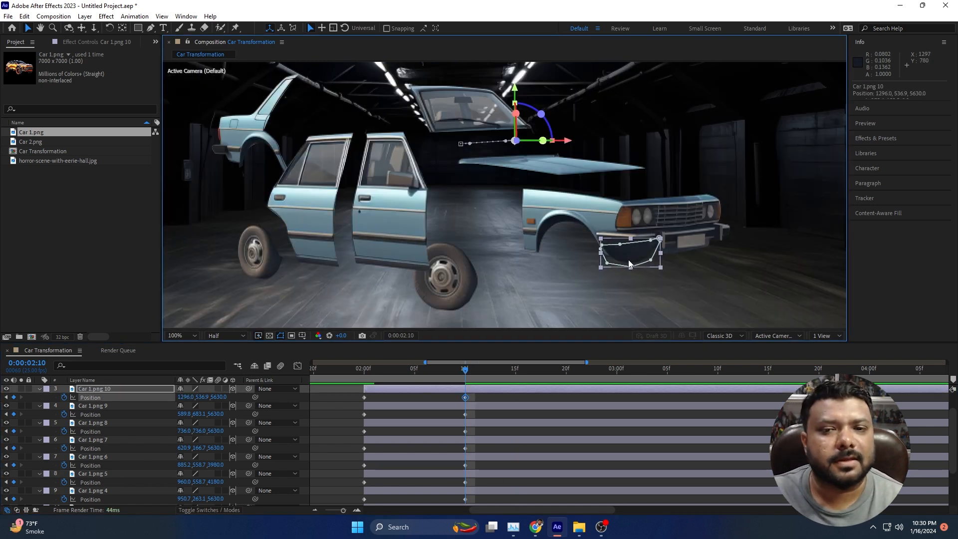
At 0:00:02:15, move the front body section and the front wheel back toward the car
scroll(473, 400, up, 1)
click(473, 399)
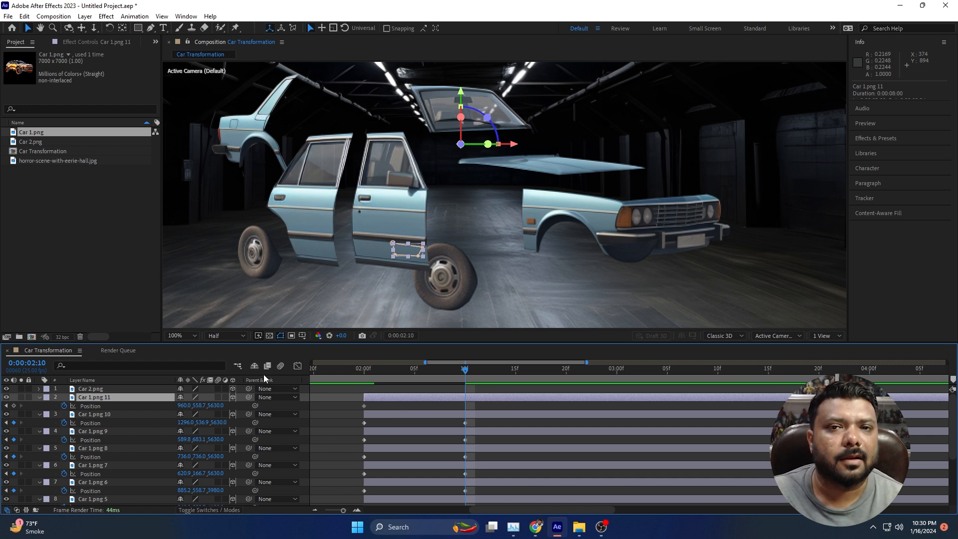
scroll(537, 173, down, 1)
click(515, 370)
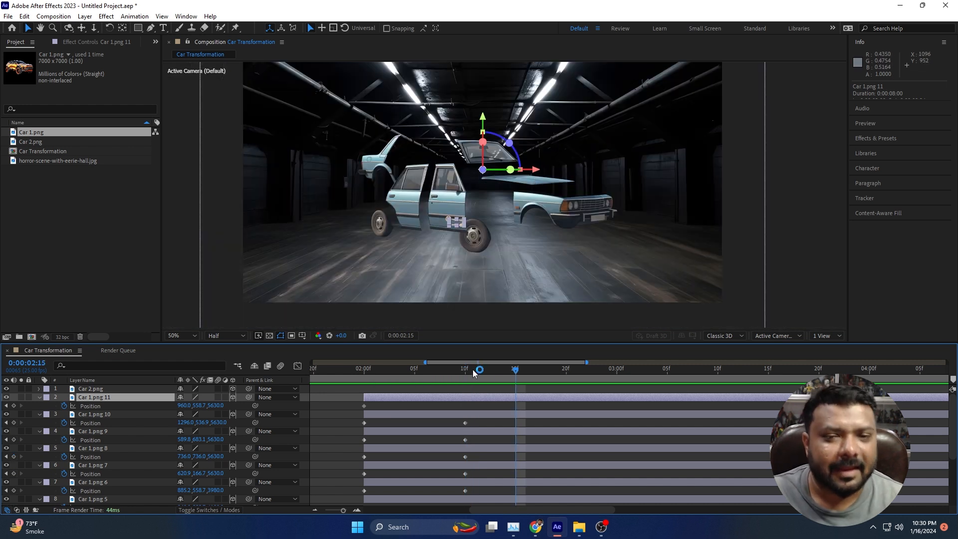
drag(527, 280, 519, 256)
drag(554, 185, 521, 190)
drag(467, 213, 494, 208)
Push the front and rear doors back in depth at 0:00:02:15 and shift them toward their places in the car
drag(442, 186, 457, 192)
scroll(250, 483, down, 2)
drag(219, 457, 393, 456)
click(405, 180)
drag(216, 440, 388, 439)
drag(407, 175, 419, 177)
Move the rear wheel, rear body, hood and windshield back toward the car at 0:00:02:15, and preview the animation
drag(372, 198, 403, 193)
drag(368, 138, 395, 167)
drag(524, 158, 516, 169)
drag(478, 128, 485, 153)
click(356, 371)
key(space)
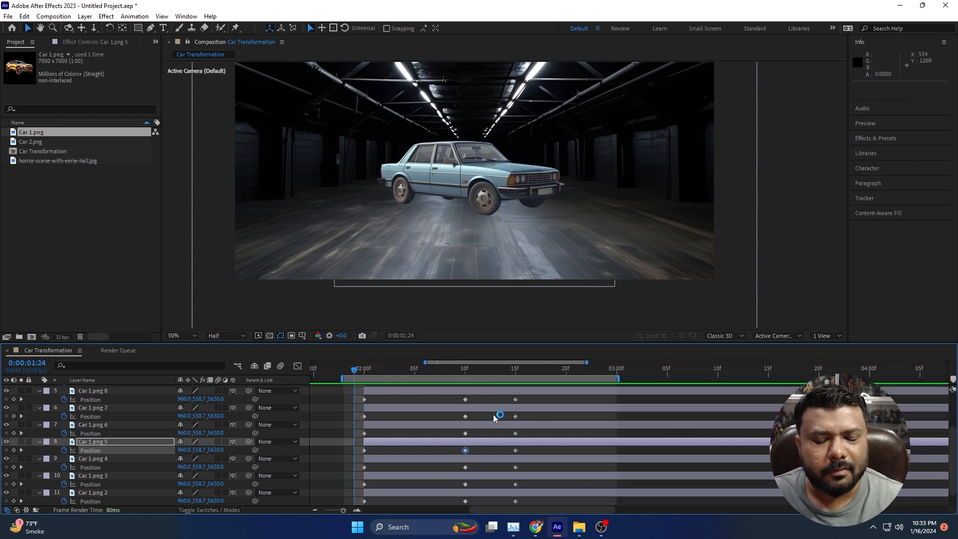
Apply Easy Ease to all position keyframes of the blue car's parts
scroll(521, 412, up, 3)
drag(551, 402, 361, 501)
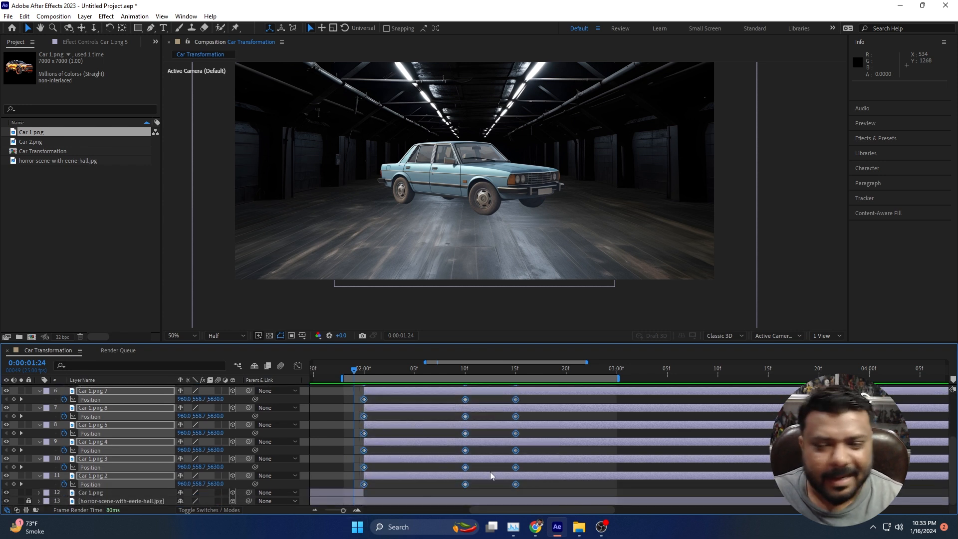
right_click(516, 485)
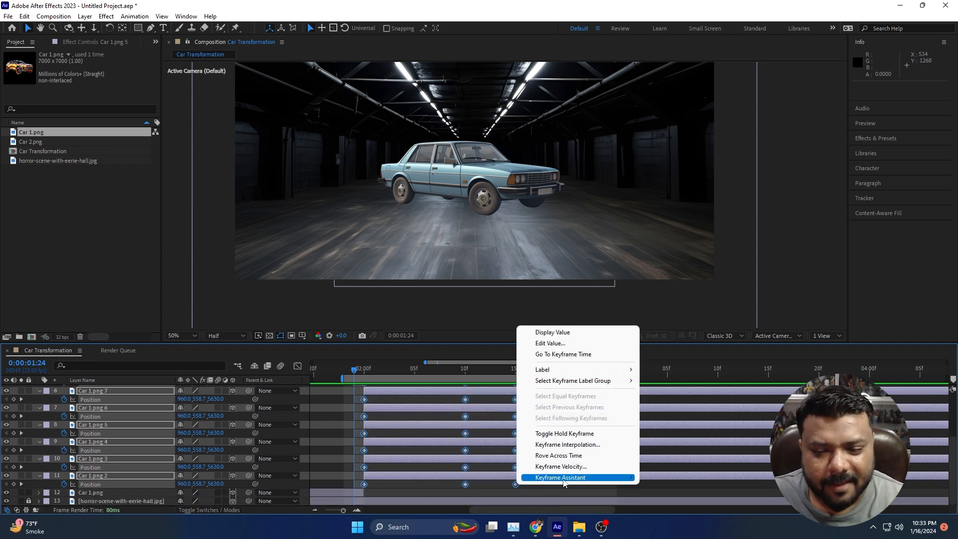
mouse_move(564, 478)
click(729, 412)
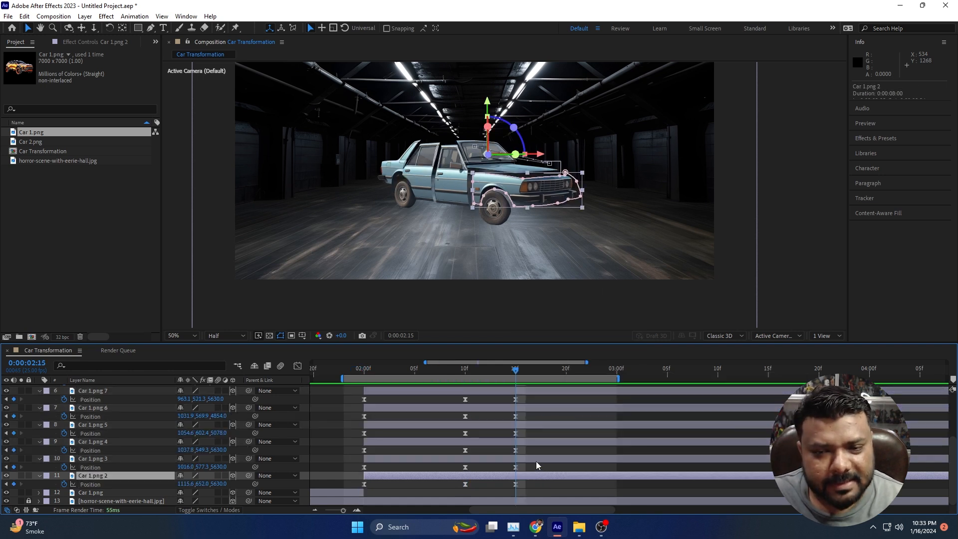
Split all the blue car part layers at 0:00:02:15, delete the later pieces and collapse the layer properties
scroll(537, 464, up, 3)
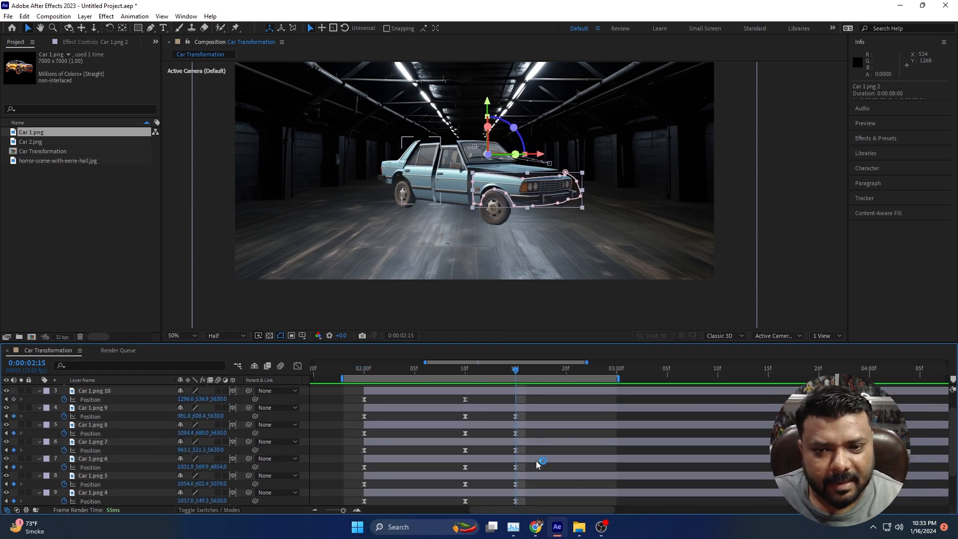
key(ctrl+a)
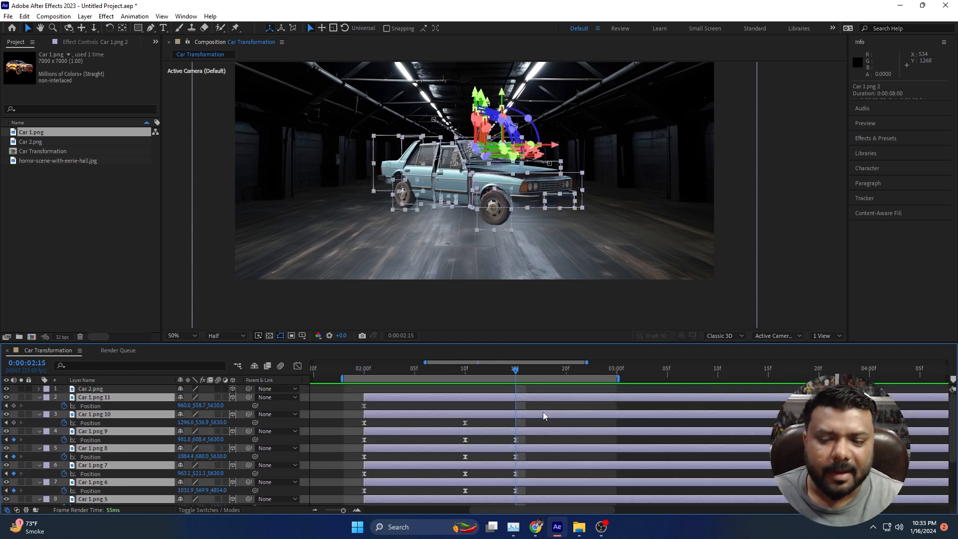
key(ctrl+shift+d)
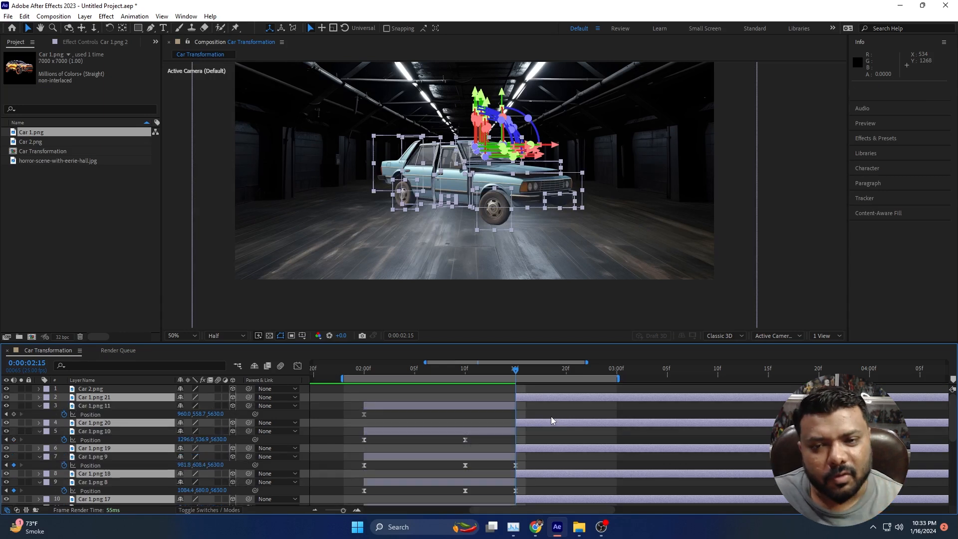
key(Delete)
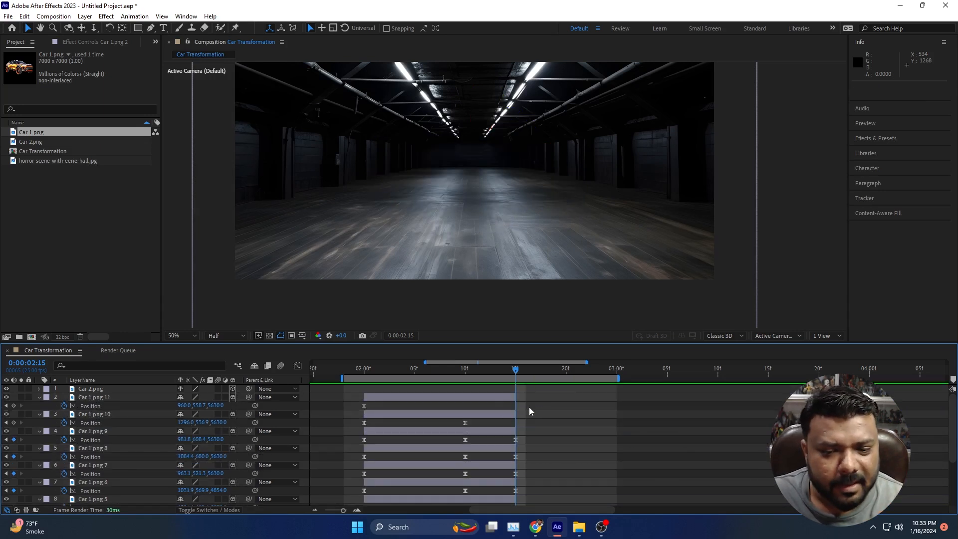
key(u)
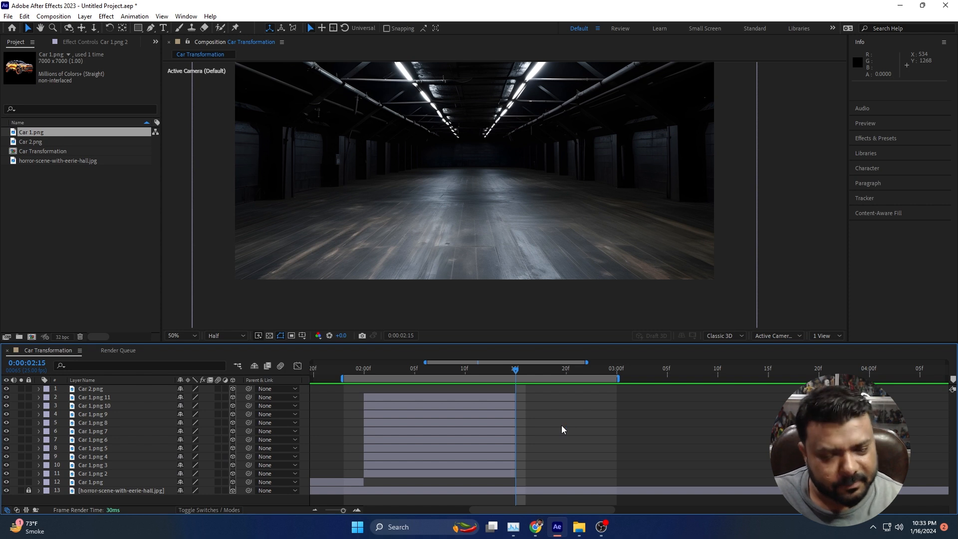
Set the Car 2.png layer to start at 0:00:02:15
click(90, 391)
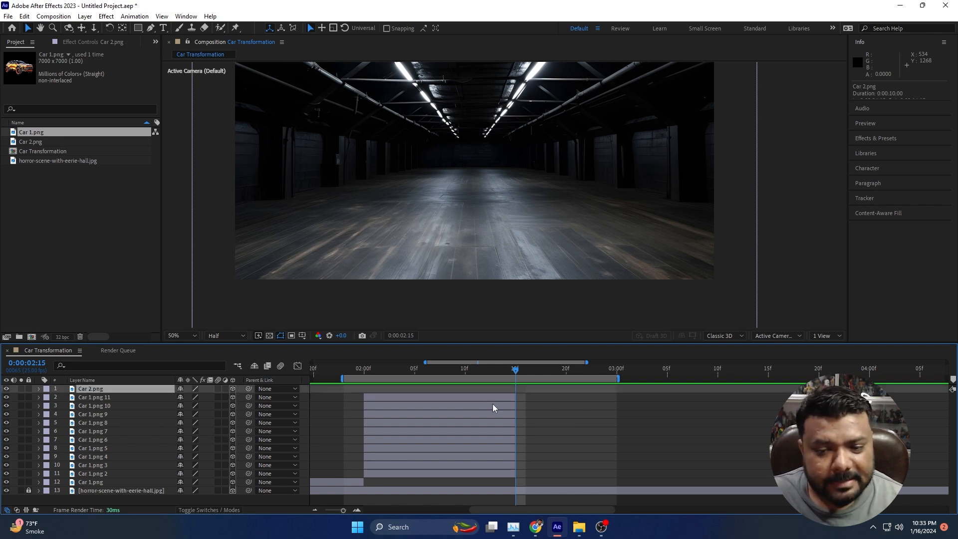
key(bracketleft)
drag(481, 375, 511, 376)
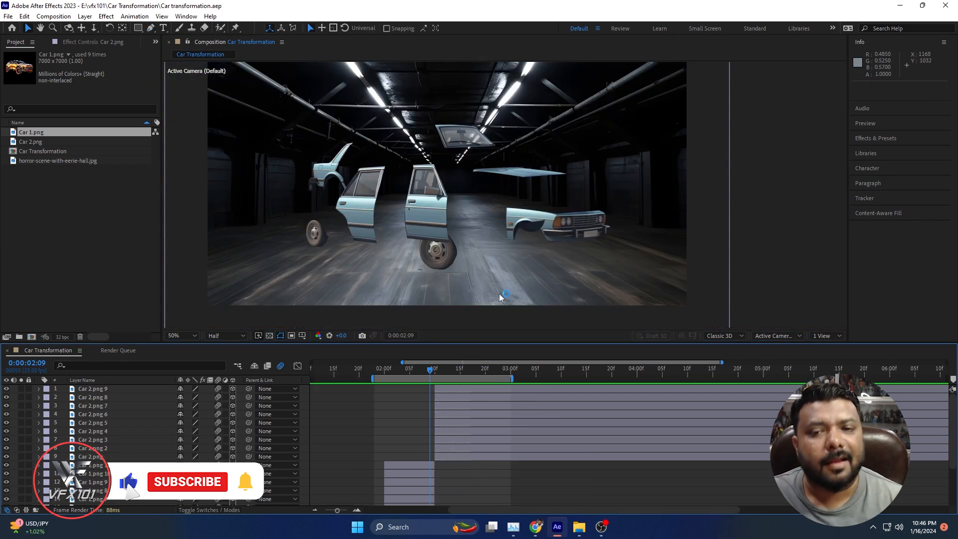
Add position keyframes to all nine Car 2 part layers at 0:00:02:10 and shift them to 0:00:03:00
key(Page_Down)
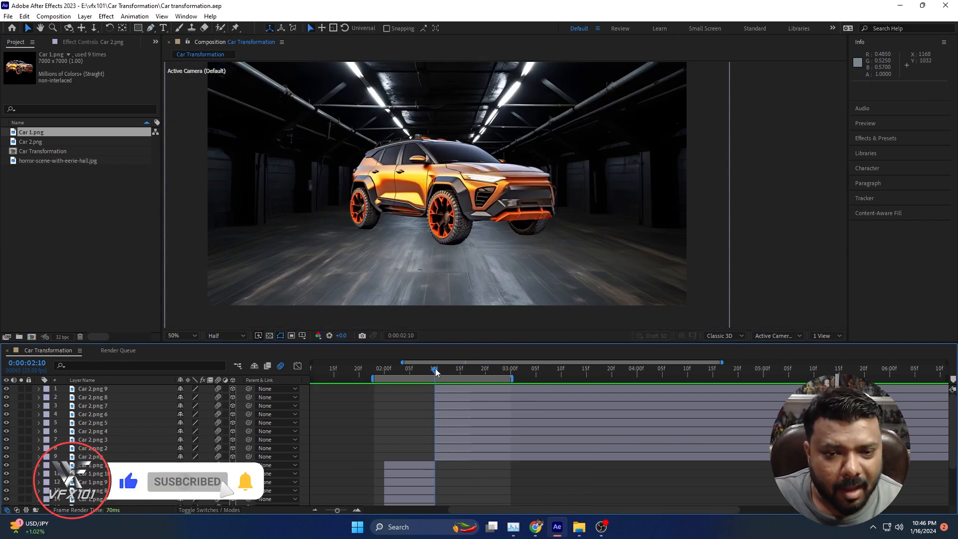
click(459, 457)
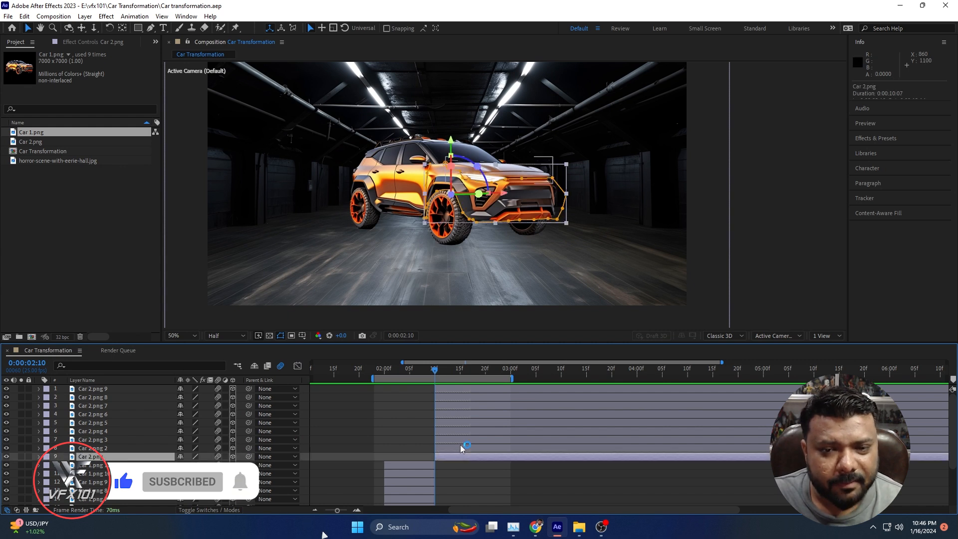
shift+click(447, 390)
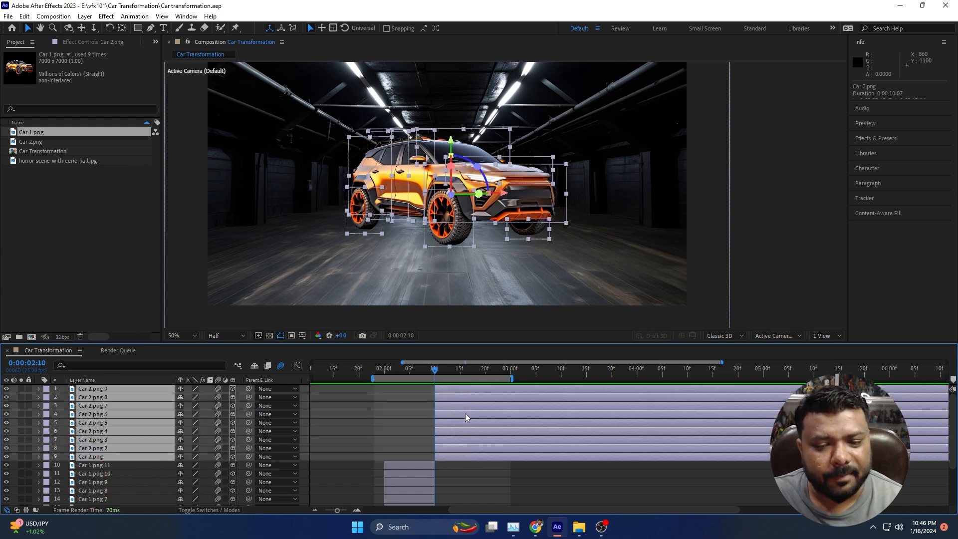
key(p)
click(64, 399)
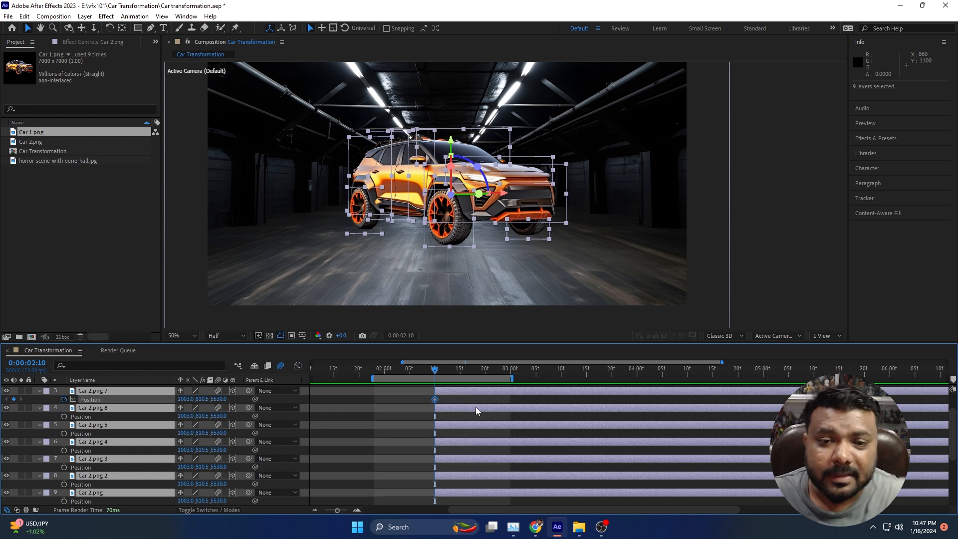
key(alt+shift+p)
drag(435, 400, 510, 399)
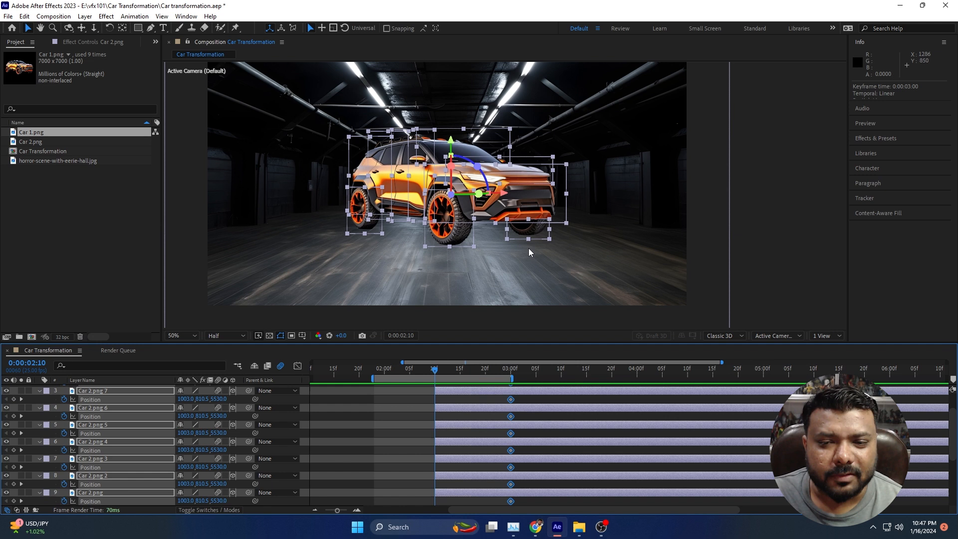
Extend the start of all Car 2 part layers one frame earlier, to 0:00:02:09
scroll(449, 400, down, 3)
key(Page_Up)
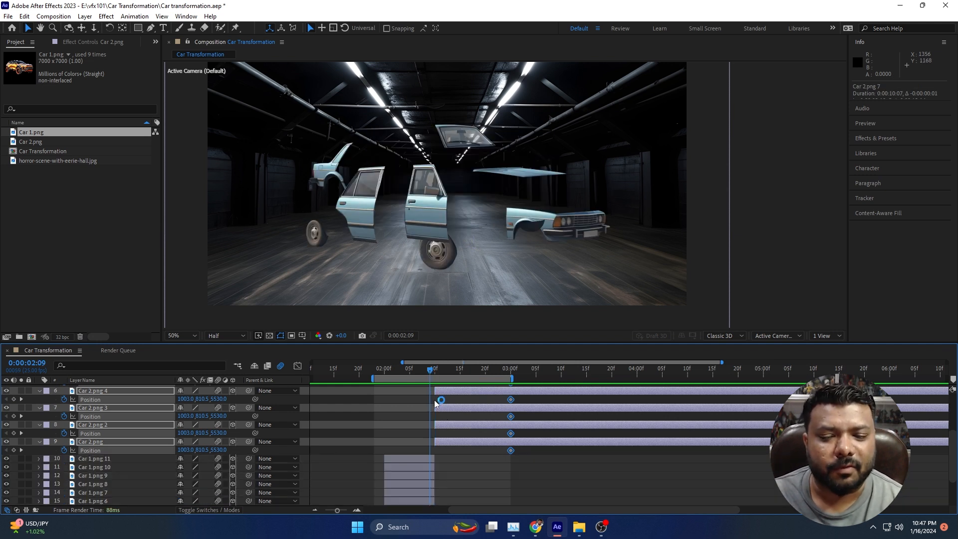
drag(433, 394, 429, 393)
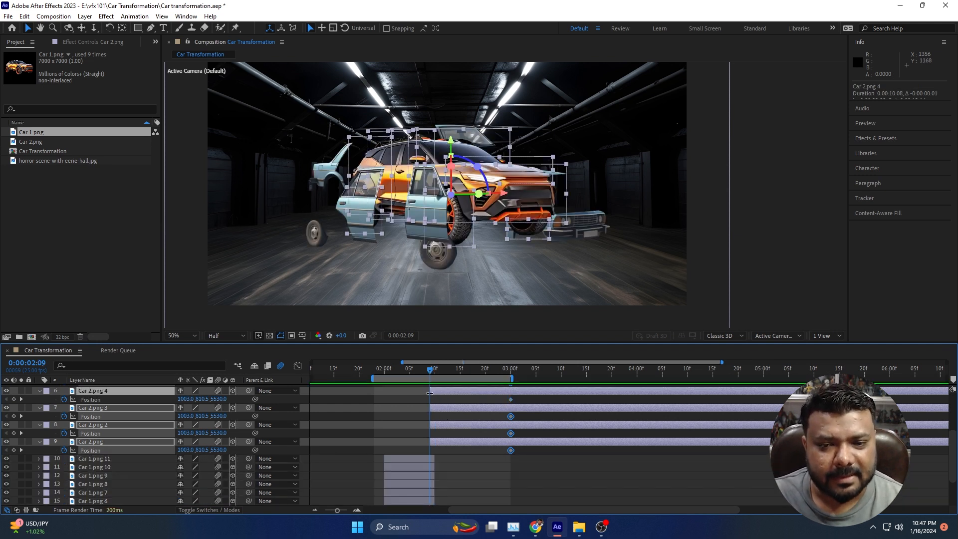
At 0:00:02:09, move the orange SUV's front body to about X 1765, Y 1038 and shift its hood and windshield onto the sedan's matching parts
click(458, 442)
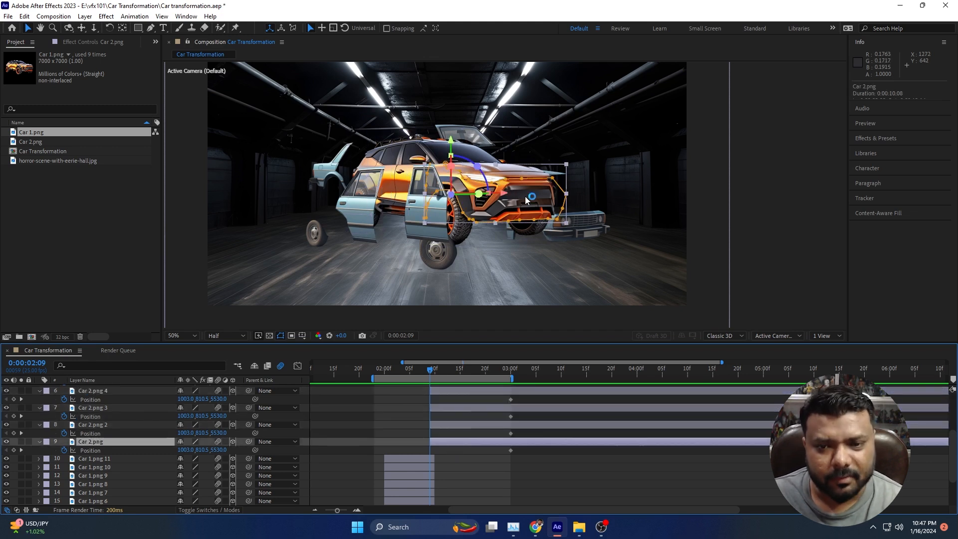
drag(525, 200, 587, 218)
click(452, 424)
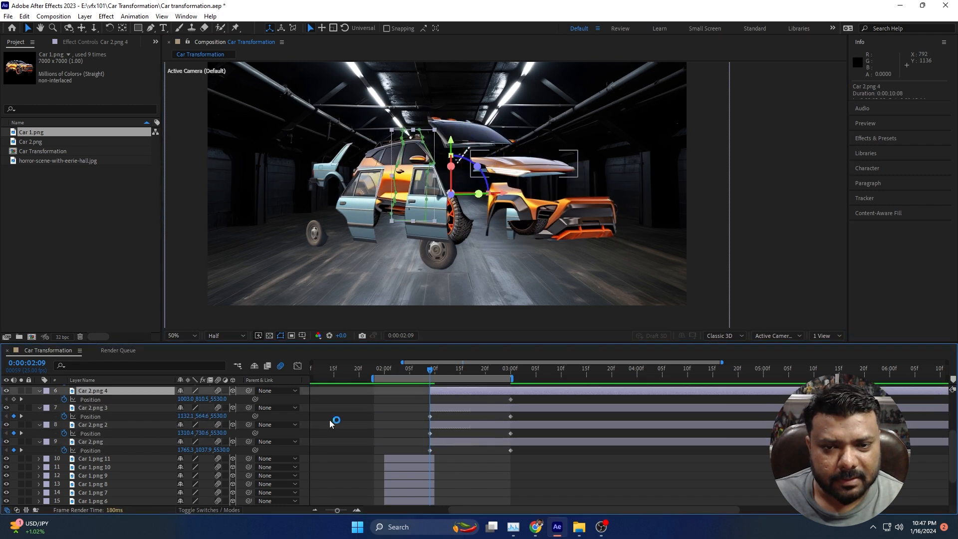
At 0:00:02:09, line up the SUV's doors, rear body and wheels with the matching sedan parts
drag(428, 212, 432, 205)
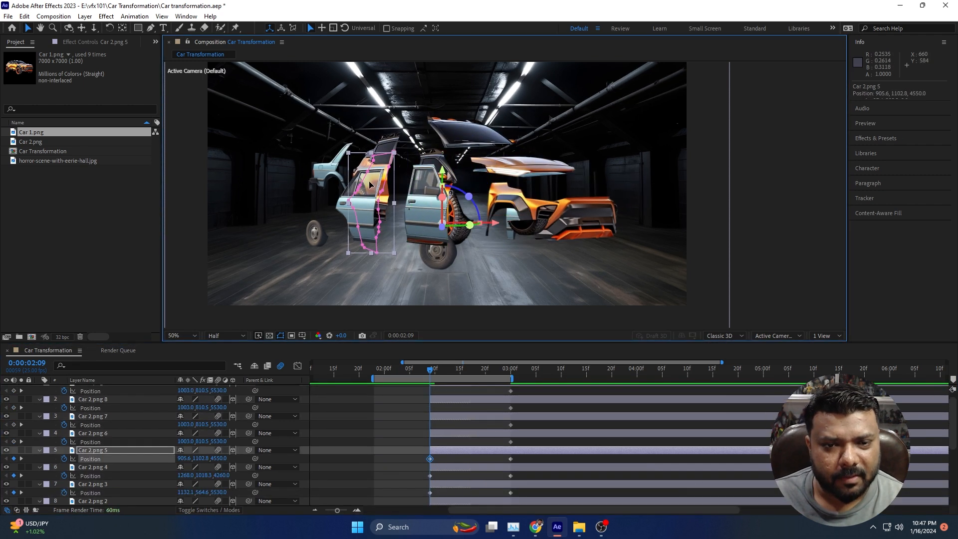
drag(439, 249, 450, 258)
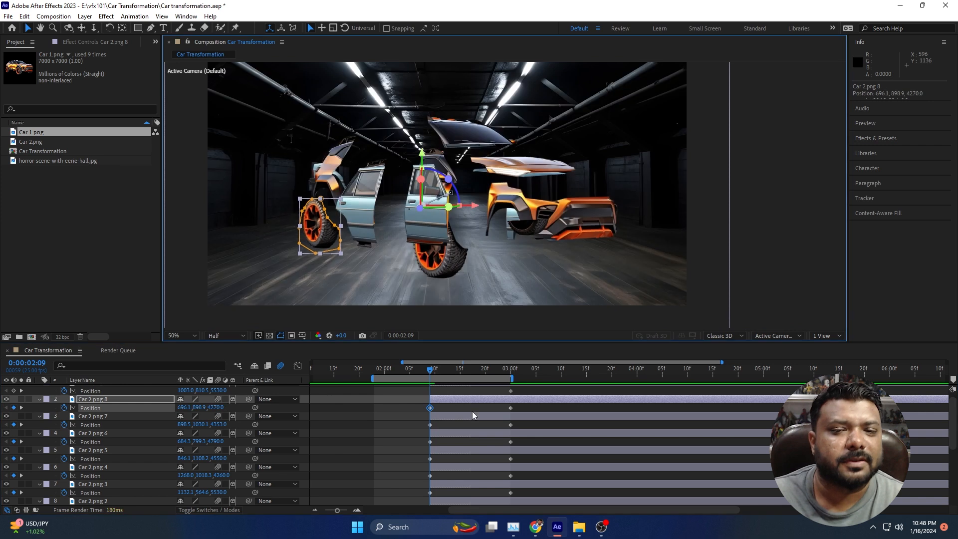
click(572, 239)
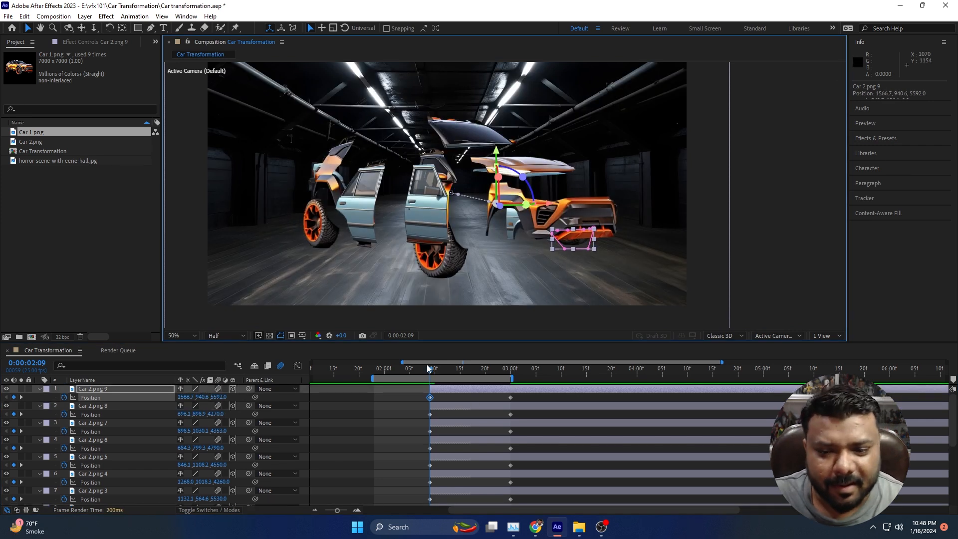
At 0:00:02:16, move the SUV's front body outward to about X 2065, Y 1147, and raise the hood and windshield
drag(432, 370, 469, 379)
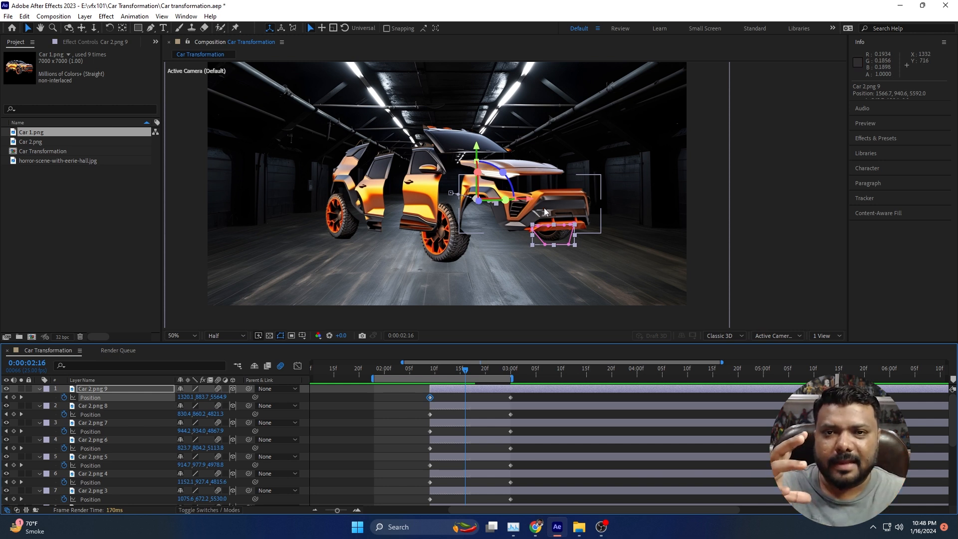
click(593, 227)
drag(593, 227, 598, 235)
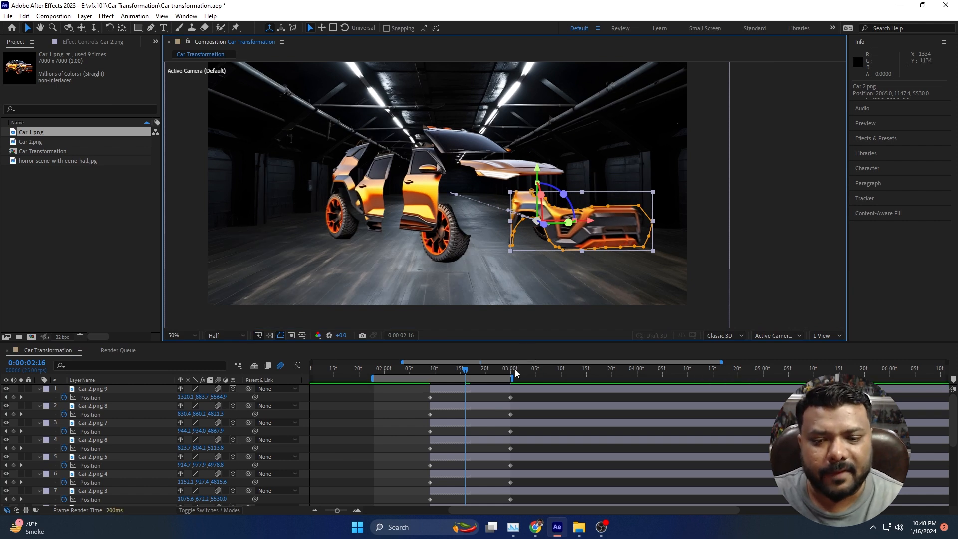
drag(521, 168, 540, 152)
drag(474, 142, 473, 125)
Spread the SUV's near front wheel, doors, rear body and rear wheel outward at 0:00:02:16, and preview the transformation
drag(456, 243, 456, 263)
drag(422, 199, 409, 204)
drag(344, 173, 328, 162)
drag(373, 198, 364, 208)
drag(339, 218, 312, 233)
click(393, 369)
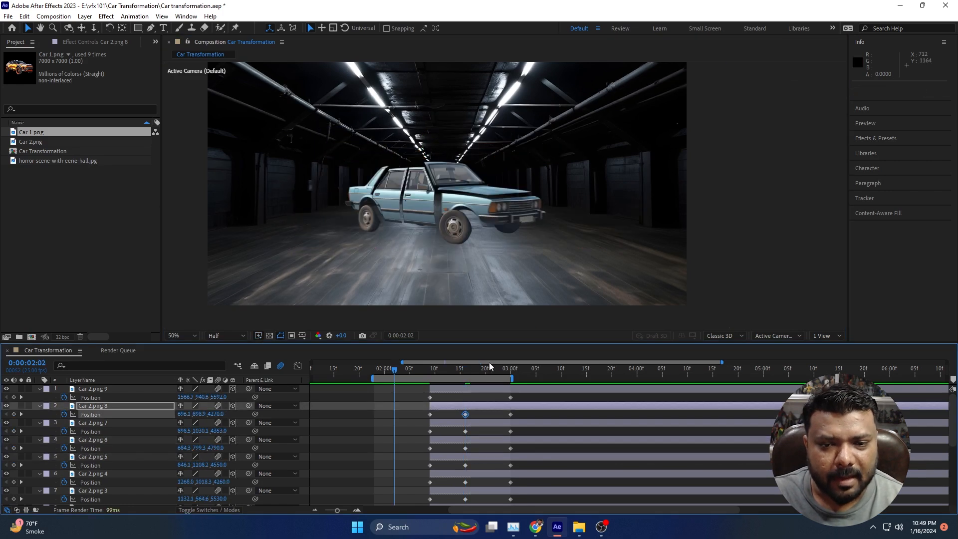
key(space)
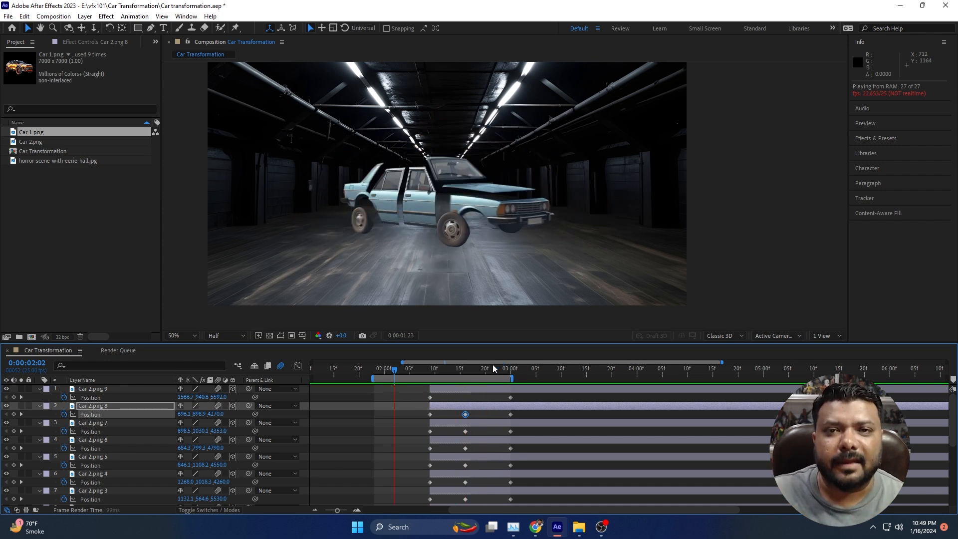
Apply Easy Ease to all position keyframes of the SUV parts and collapse the layer properties
click(465, 369)
click(459, 389)
drag(525, 399, 436, 487)
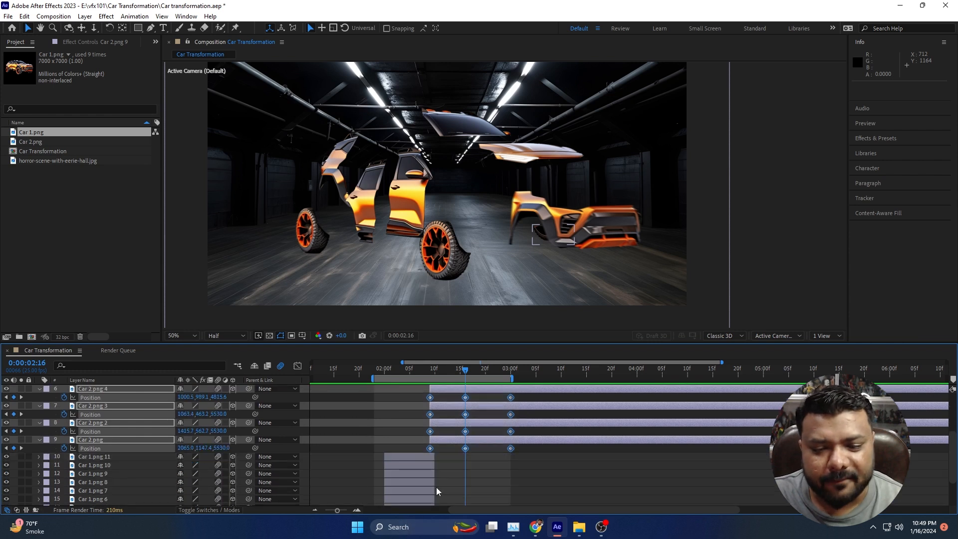
right_click(511, 450)
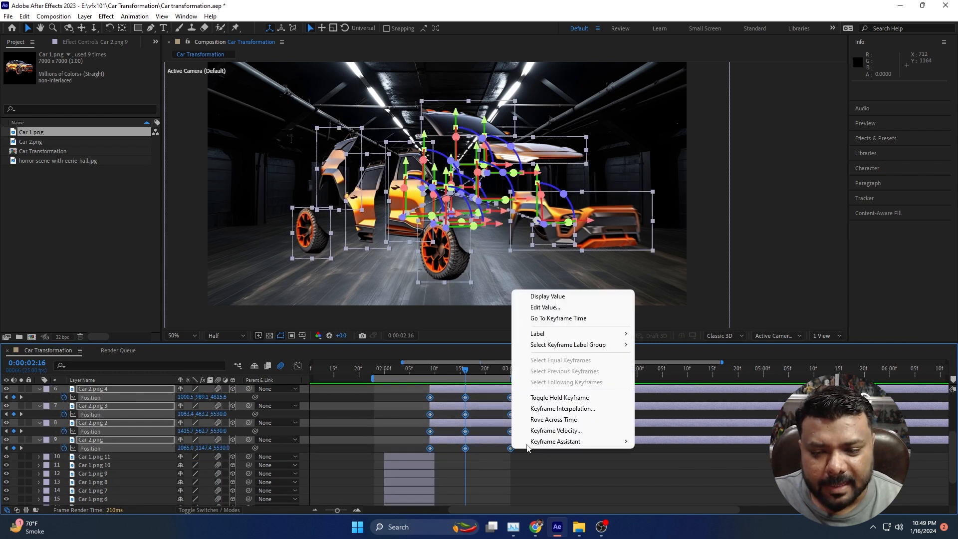
mouse_move(557, 442)
click(697, 377)
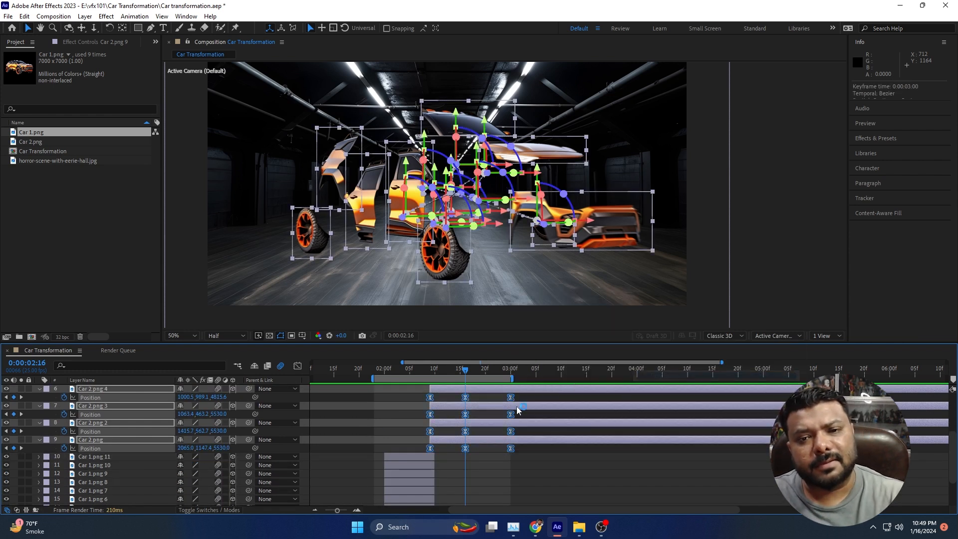
click(39, 439)
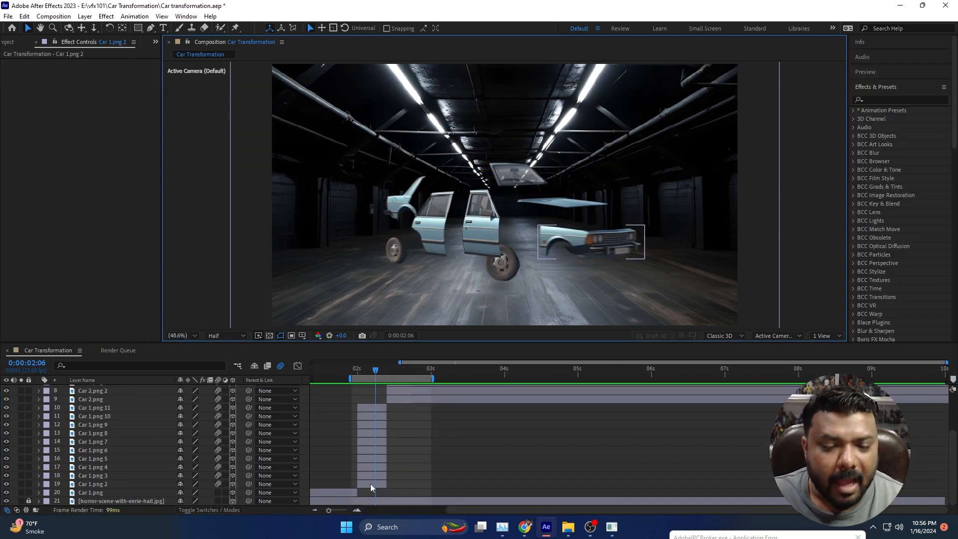
Solo the sedan's front body layer, Car 1.png 2, and apply the Wiggle - position and Wiggle - scale presets to it
click(370, 483)
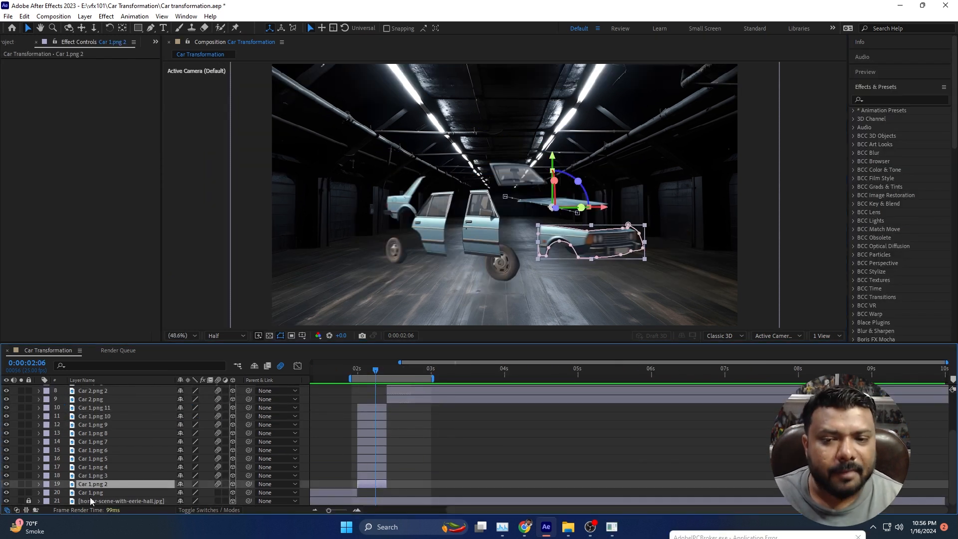
click(22, 484)
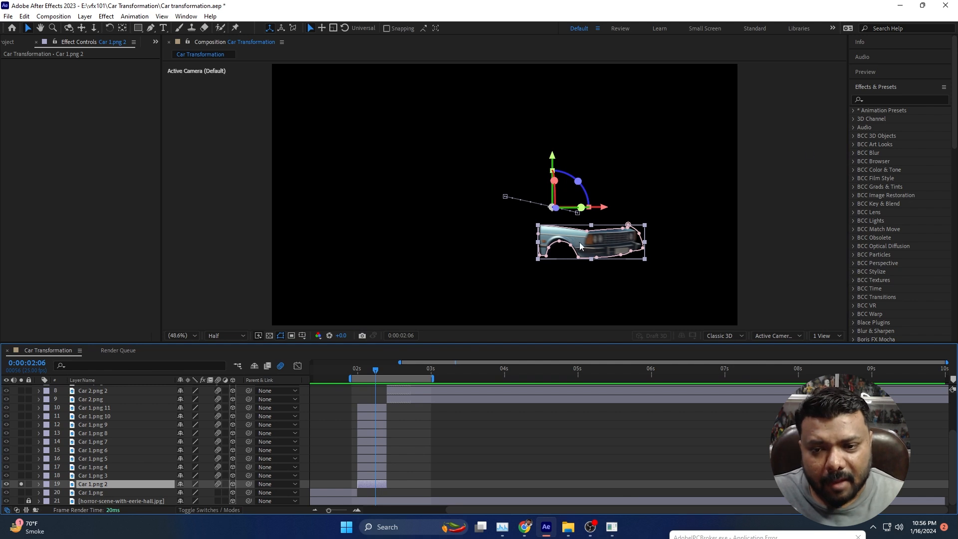
click(877, 96)
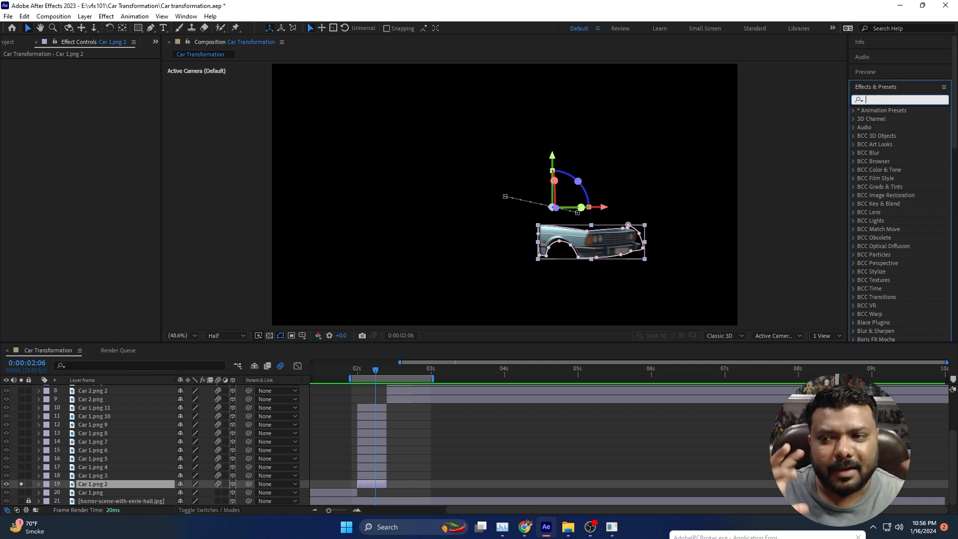
text(wiggle)
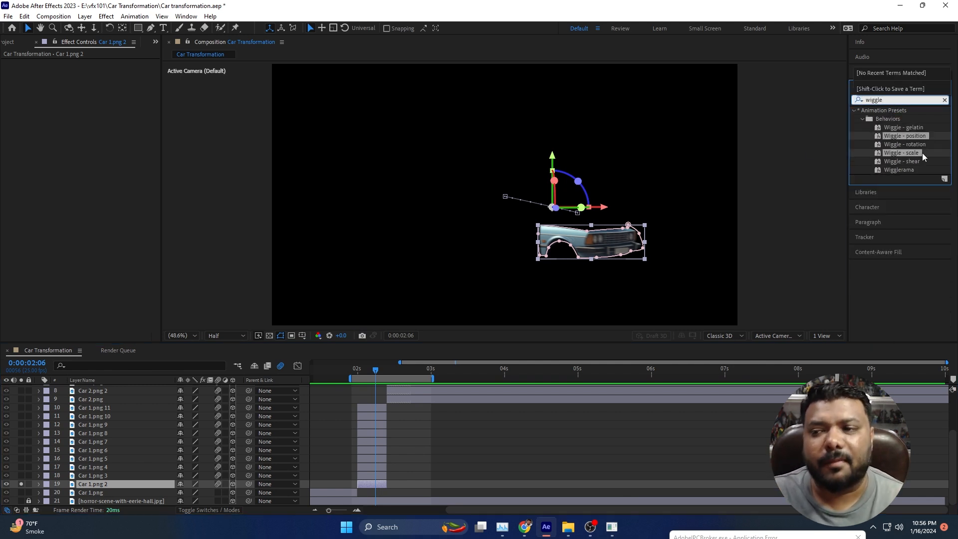
drag(910, 154, 379, 484)
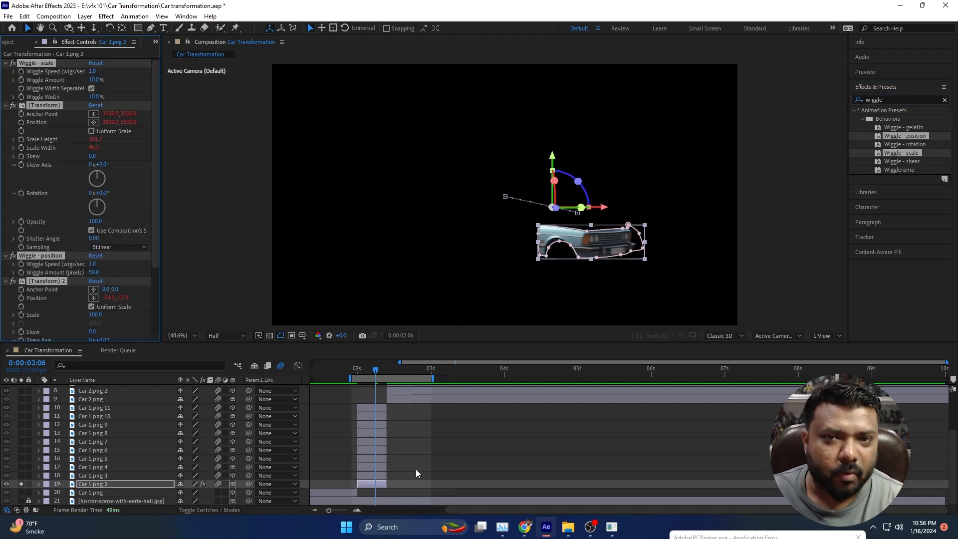
On Car 1.png 2, set the Wiggle Speed to 6 for Wiggle - scale and 5 for Wiggle - position
click(402, 455)
click(377, 485)
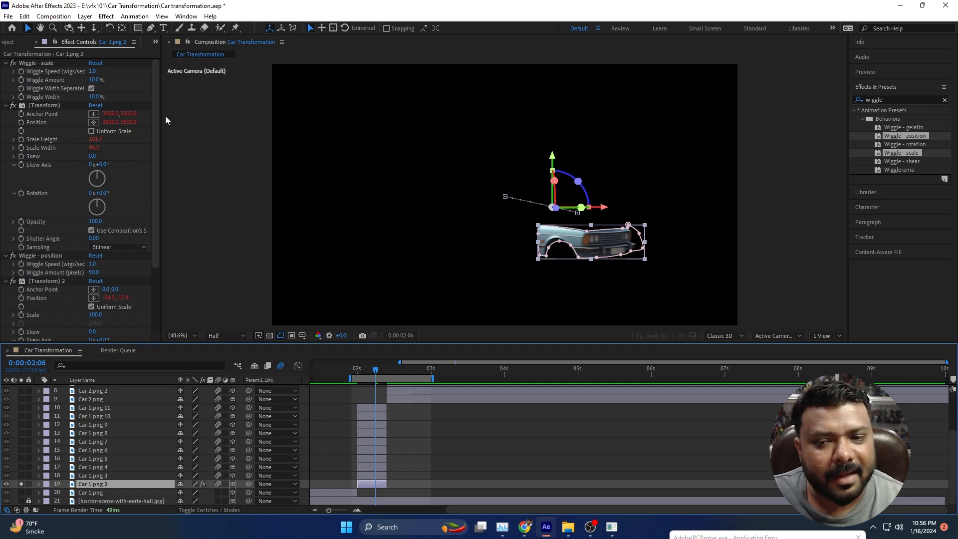
click(92, 71)
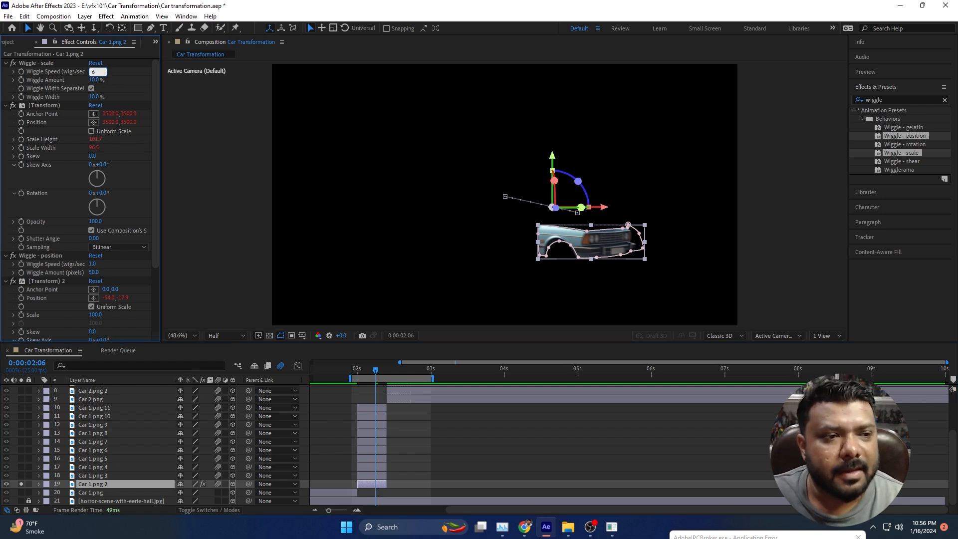
key(Return)
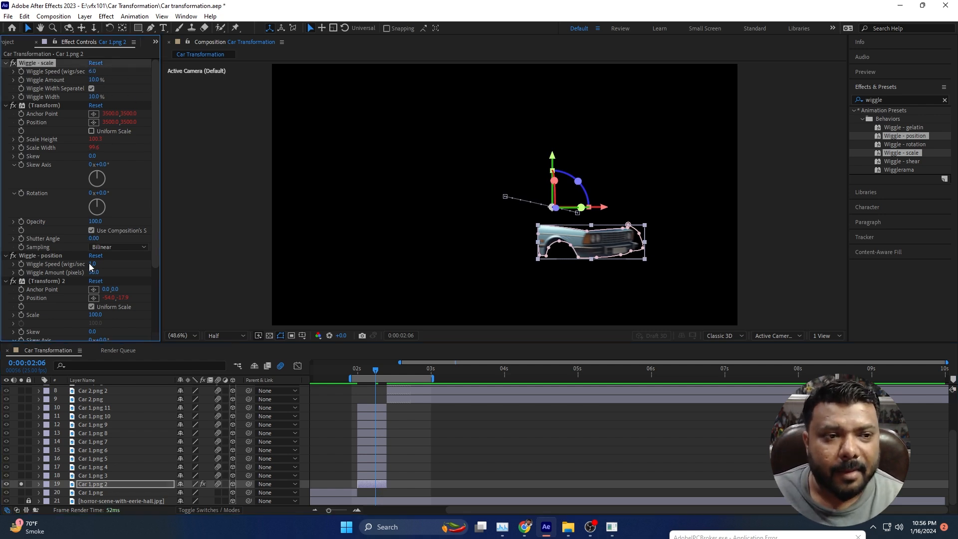
text(5)
key(Return)
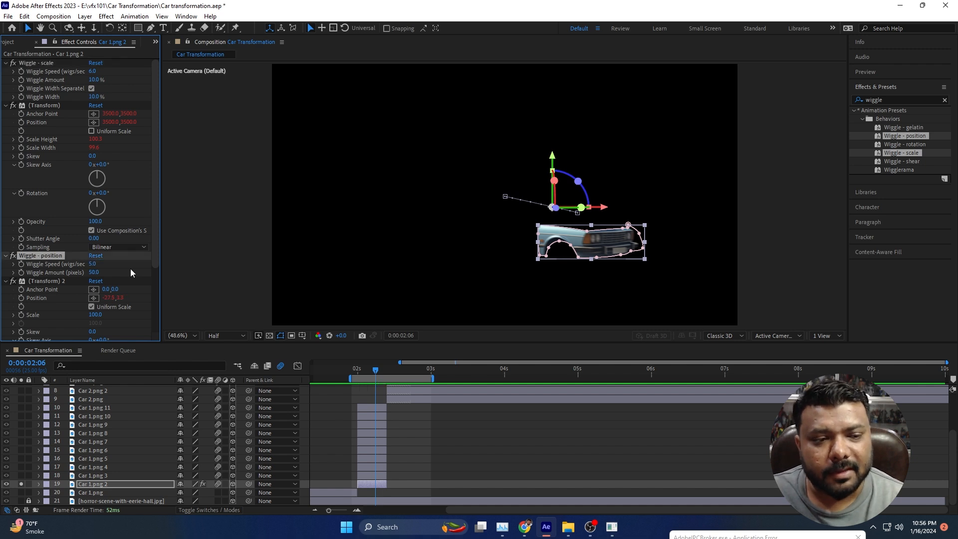
Copy all the wiggle and transform effects from Car 1.png 2 onto the soloed hood layer, Car 1.png 3
click(6, 64)
click(6, 71)
click(6, 80)
click(6, 89)
click(41, 63)
shift+click(50, 89)
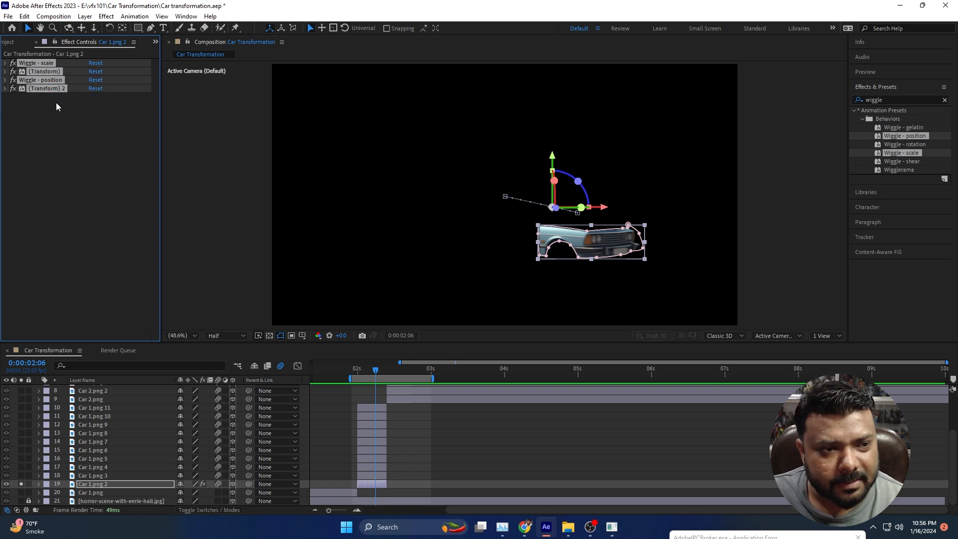
click(373, 472)
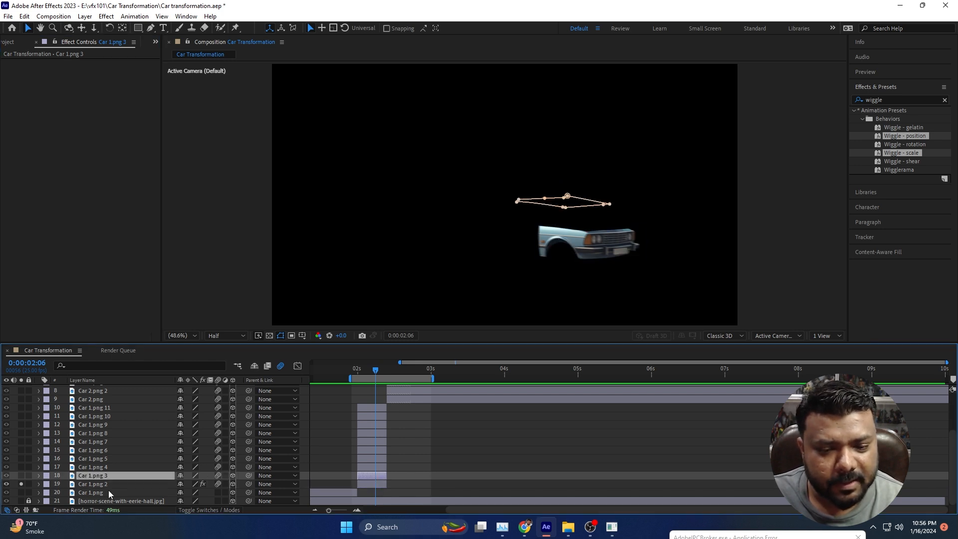
click(20, 475)
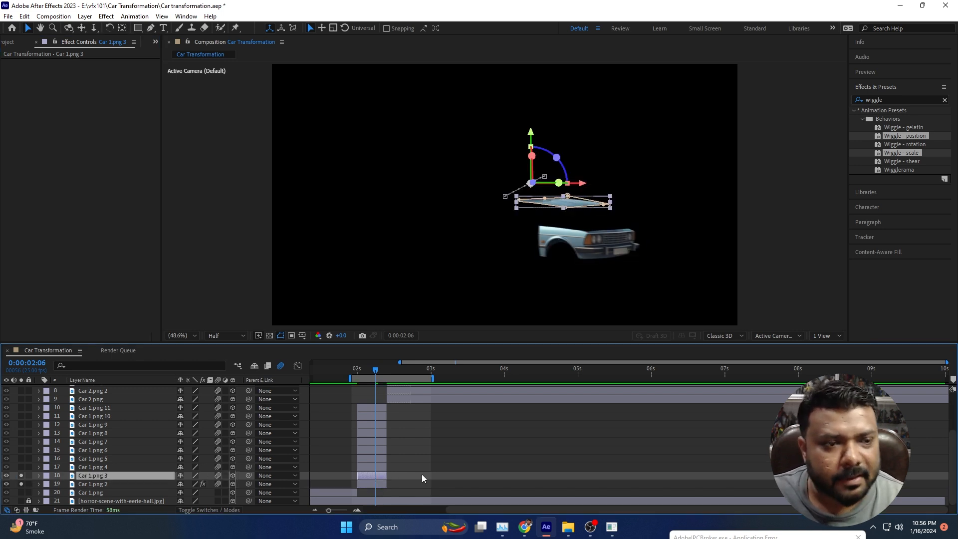
key(ctrl+v)
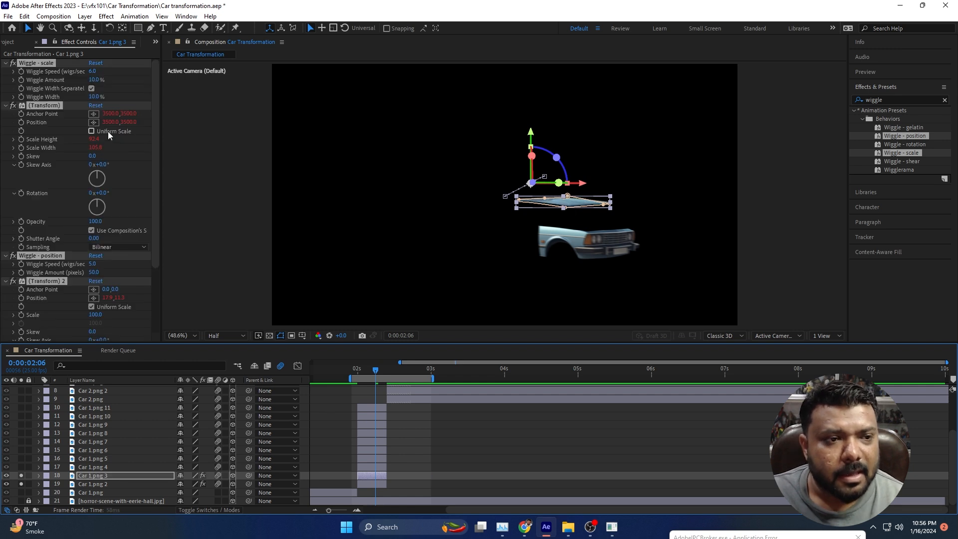
On Car 1.png 3, set the Wiggle Speed to 10 for Wiggle - scale and 8 for Wiggle - position
click(116, 78)
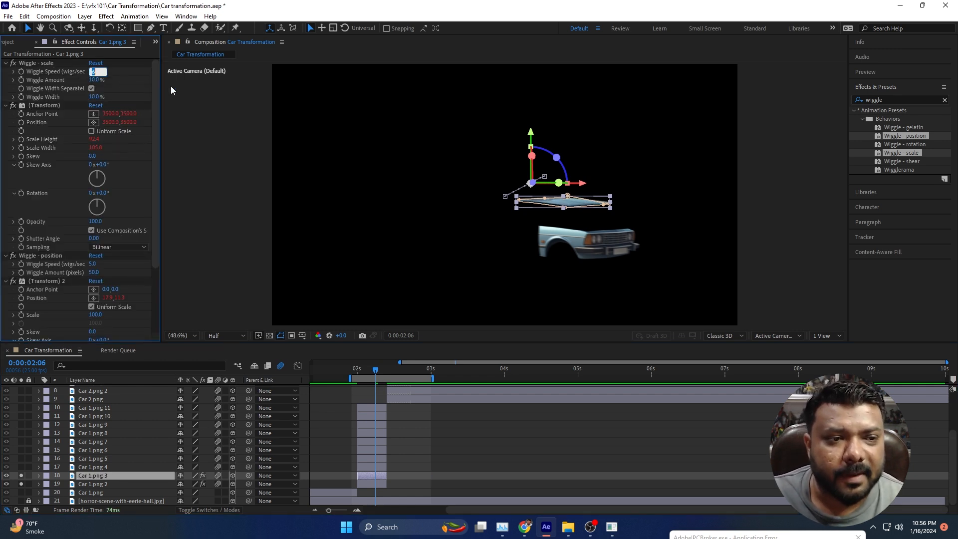
text(10)
key(Return)
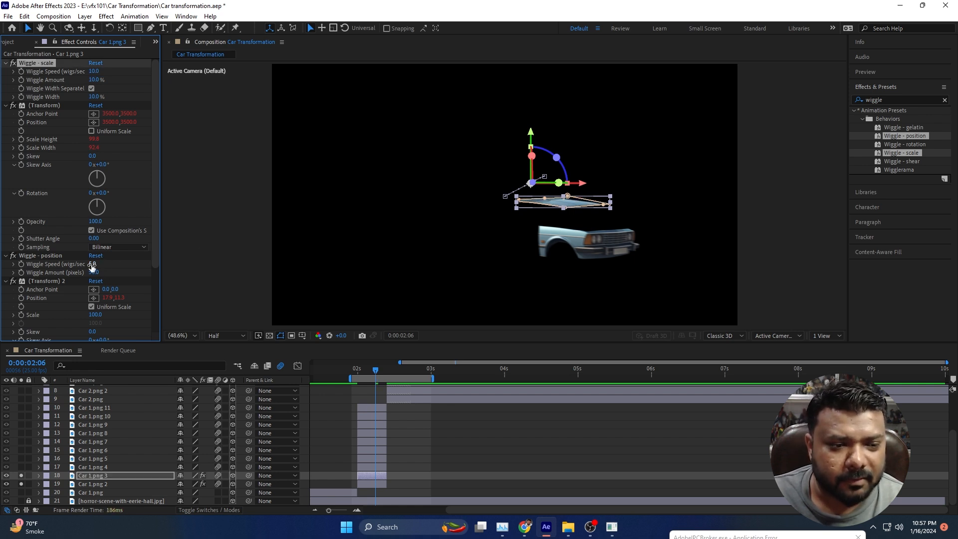
text(8)
key(Return)
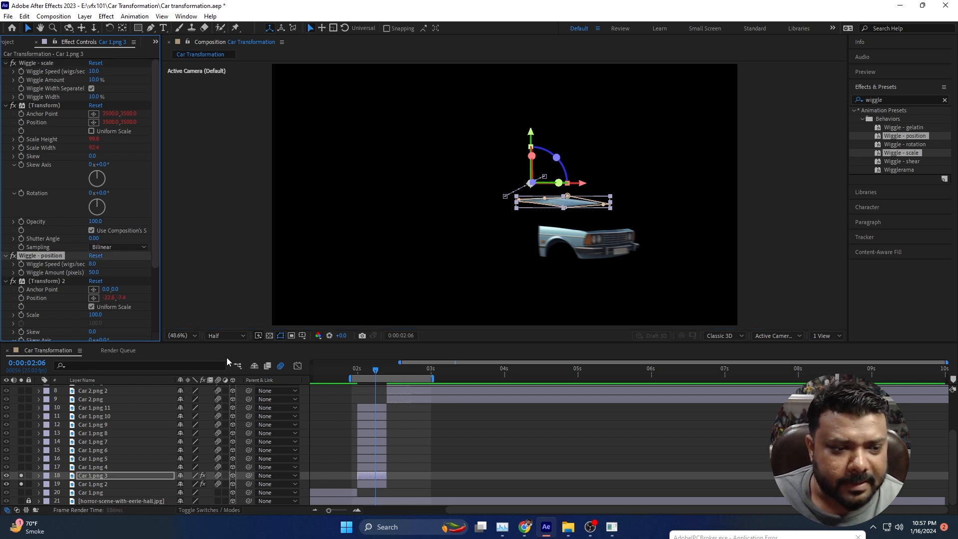
Paste the wiggle effects of Car 1.png 2 onto the sedan layers Car 1.png 4, 6, 8 and 10
click(97, 484)
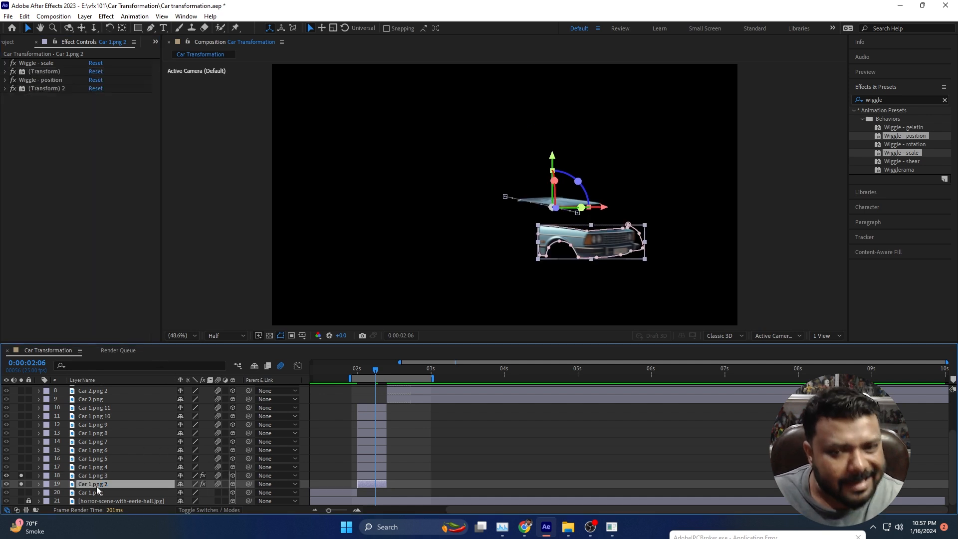
click(100, 467)
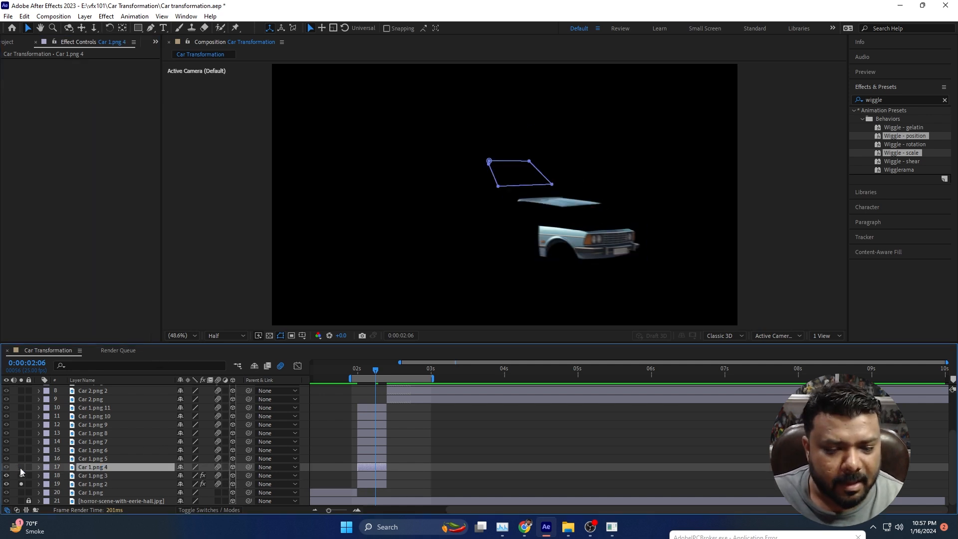
ctrl+click(98, 452)
ctrl+click(104, 433)
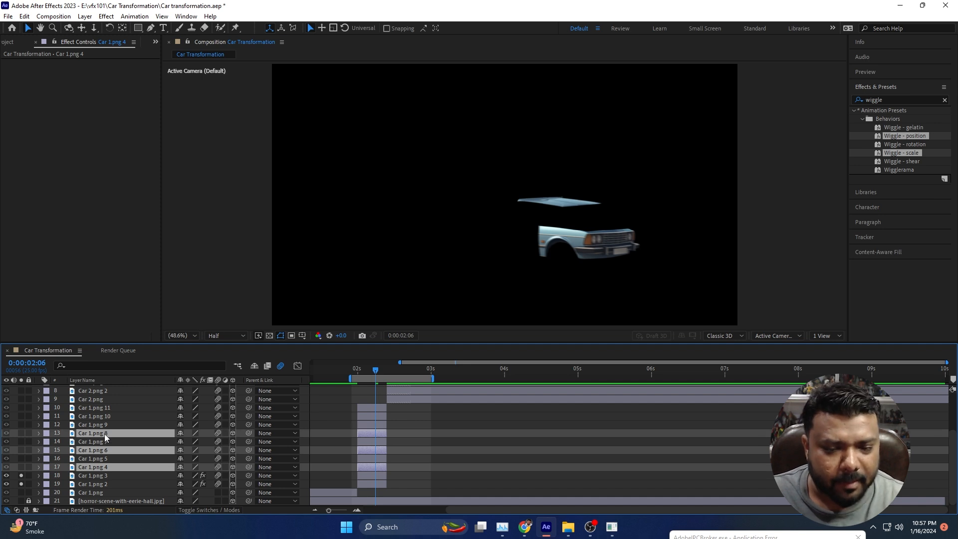
ctrl+click(104, 421)
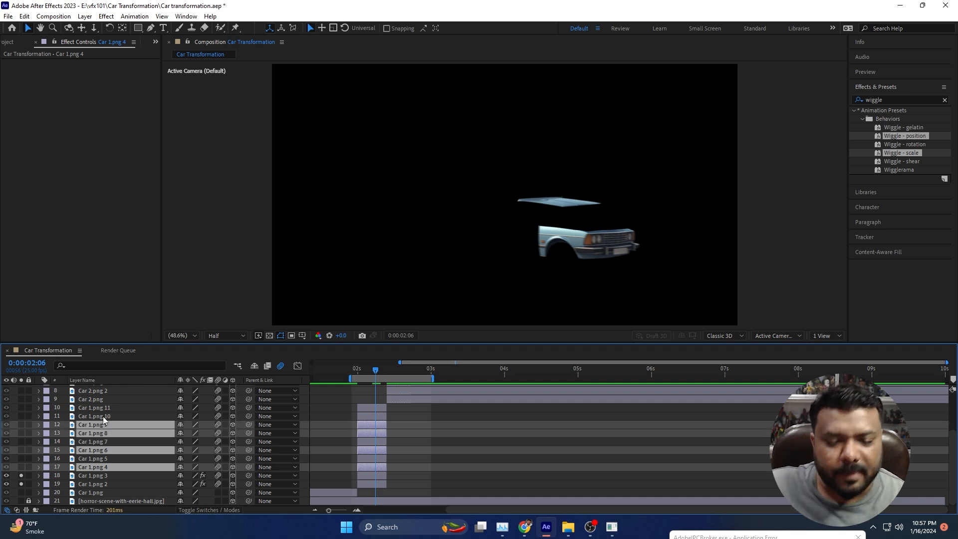
ctrl+click(103, 417)
ctrl+click(103, 425)
key(ctrl+v)
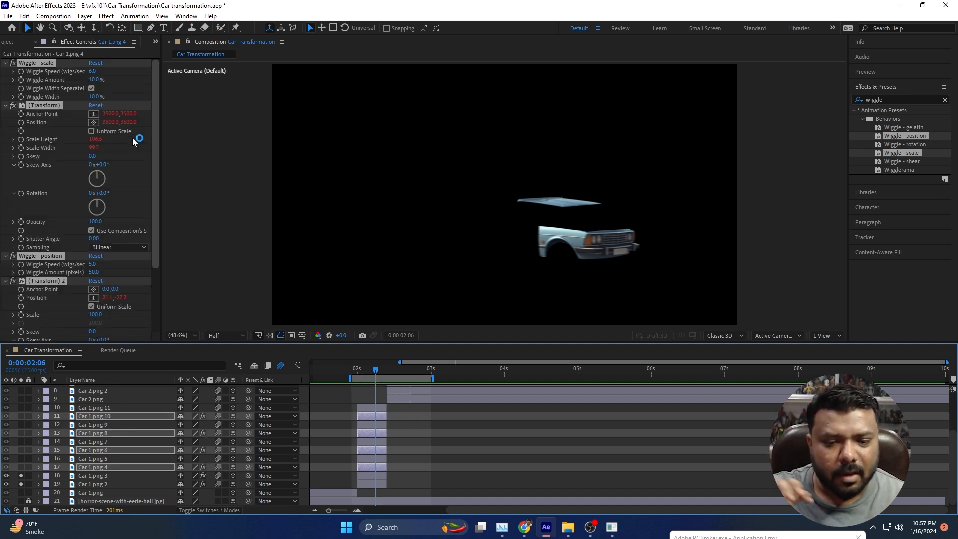
Copy the faster wiggle effects from Car 1.png 3 to Car 1.png 5, 7, 9 and 11, and unsolo the soloed layers
click(377, 476)
click(43, 65)
key(ctrl+a)
click(5, 63)
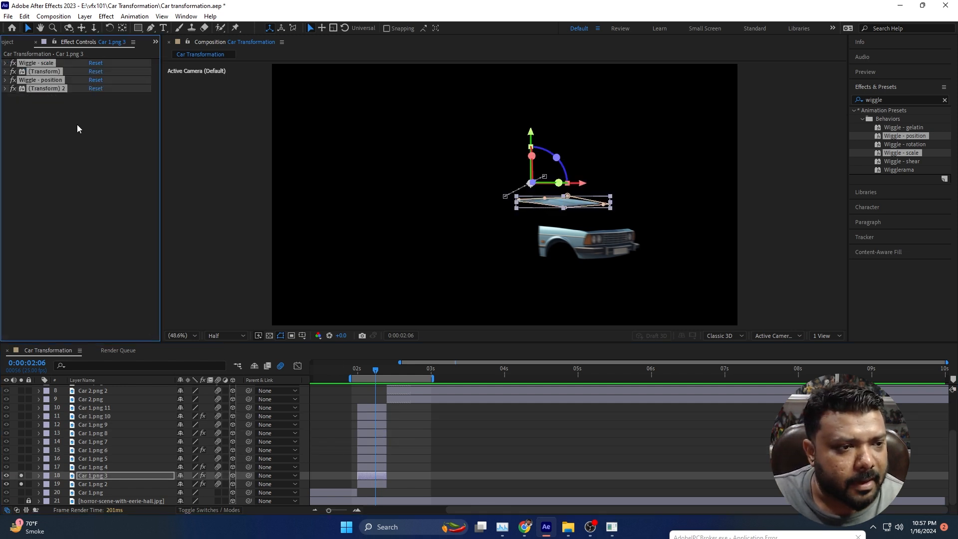
click(101, 467)
click(99, 459)
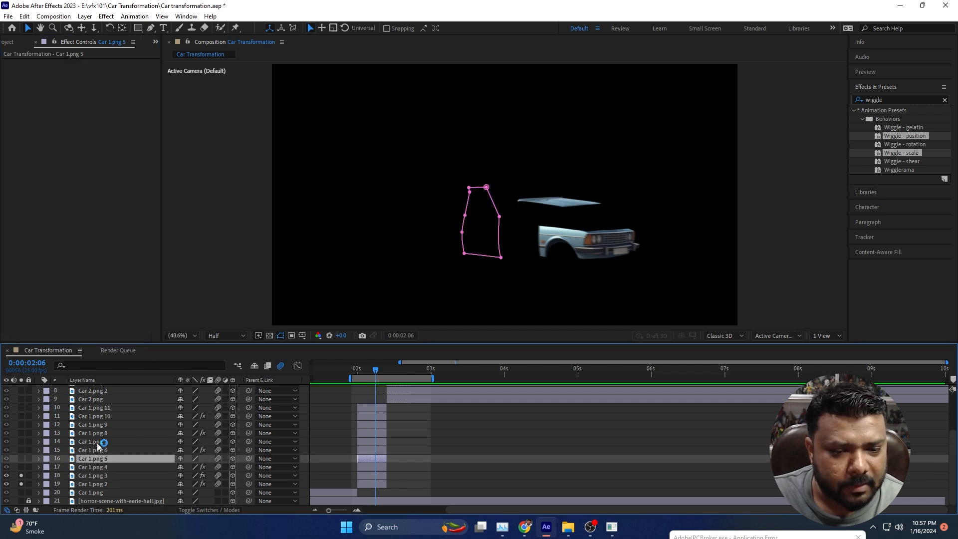
ctrl+click(97, 442)
ctrl+click(99, 425)
ctrl+click(99, 408)
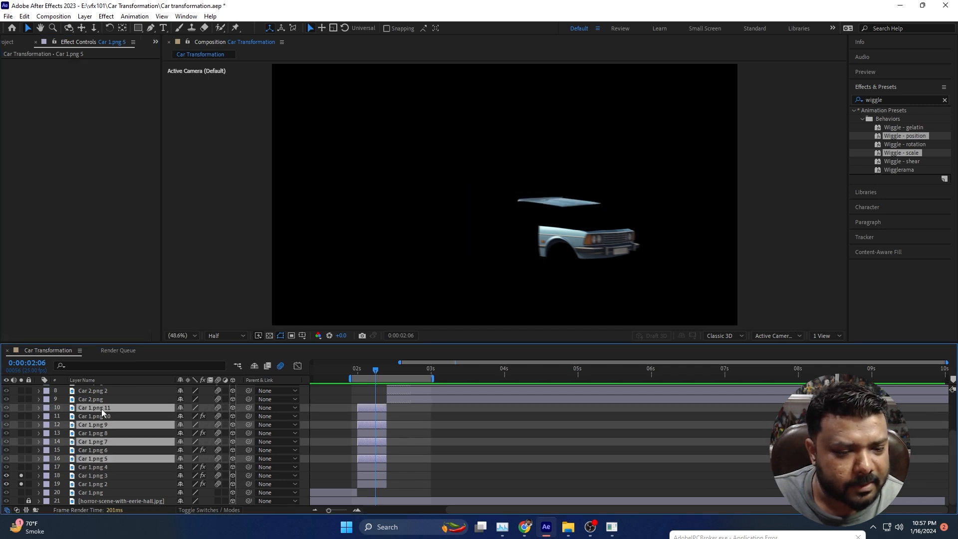
key(ctrl+v)
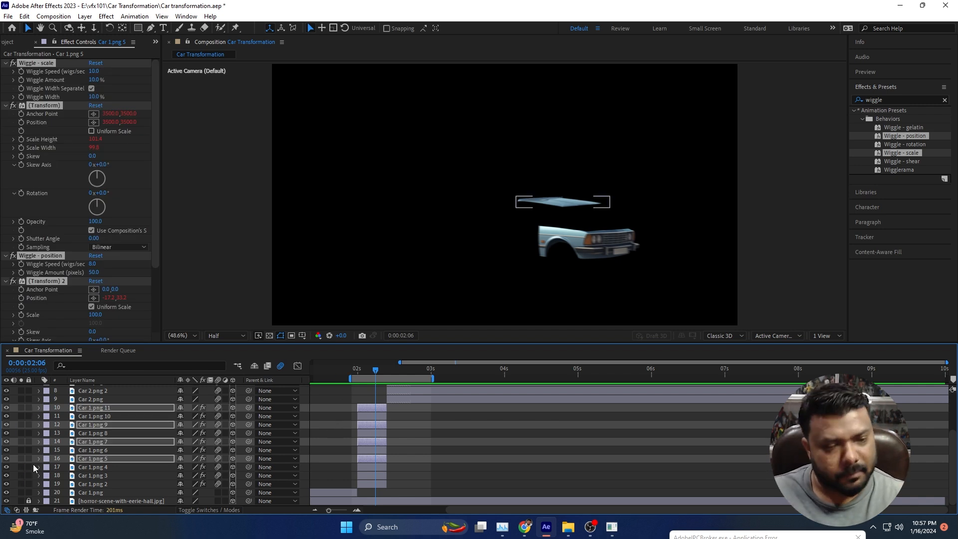
Paste the faster wiggle effects onto the SUV layers Car 2.png and Car 2.png 3, 5, 7 and 9
scroll(421, 408, up, 2)
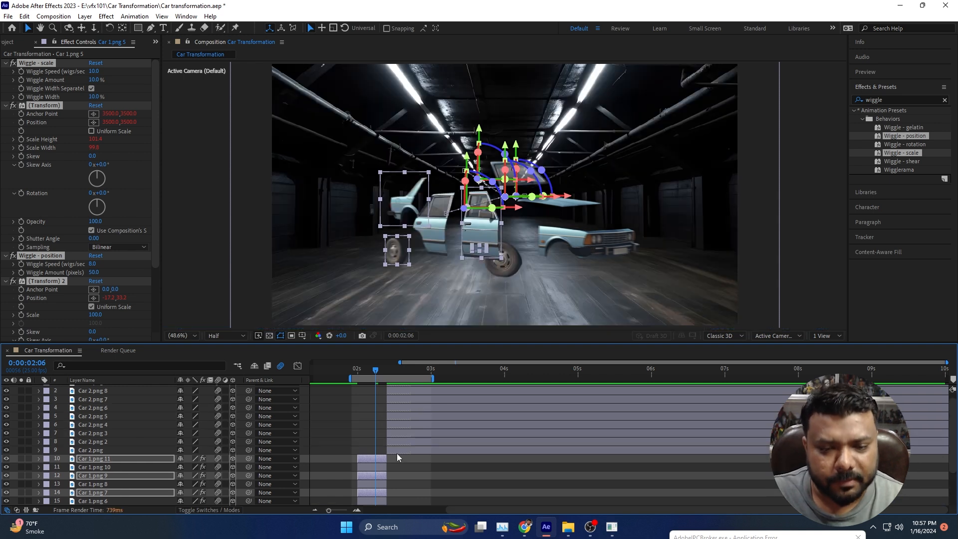
click(398, 451)
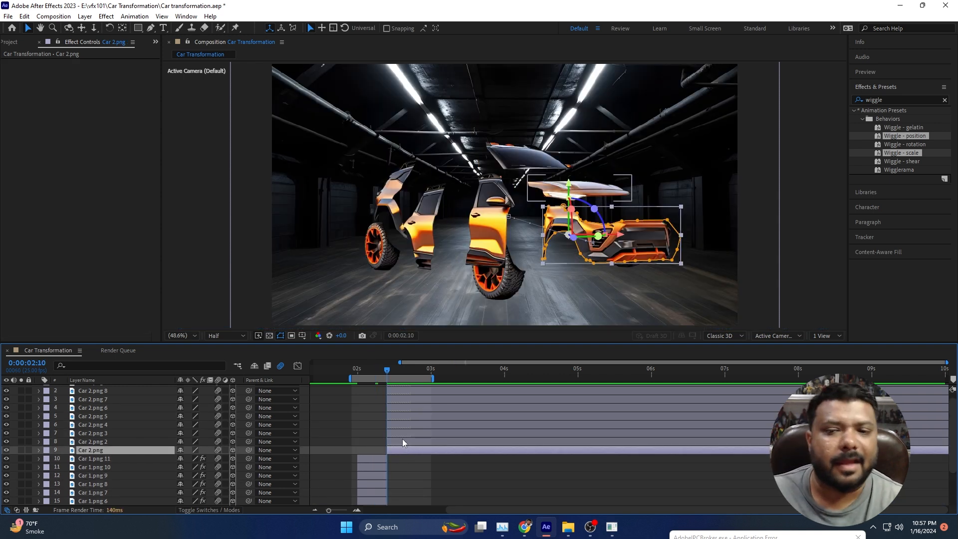
ctrl+click(399, 432)
ctrl+click(399, 416)
ctrl+click(402, 399)
scroll(407, 399, up, 1)
ctrl+click(408, 389)
key(ctrl+v)
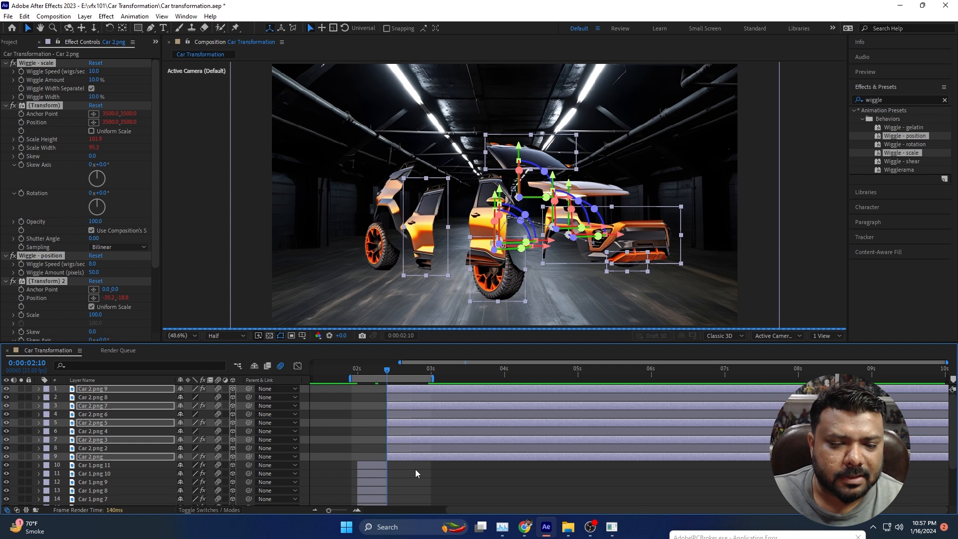
Copy the slower wiggle effects from Car 1.png 10 to Car 2.png 2, 4, 6 and 8, and preview the animation
click(375, 473)
click(38, 65)
key(ctrl+a)
click(398, 448)
ctrl+click(399, 431)
ctrl+click(397, 414)
ctrl+click(397, 398)
key(ctrl+v)
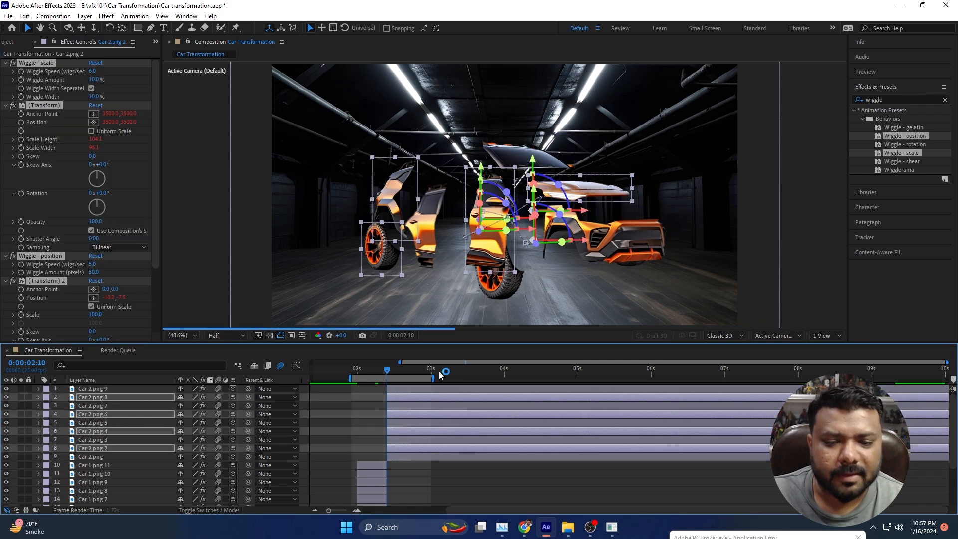
key(space)
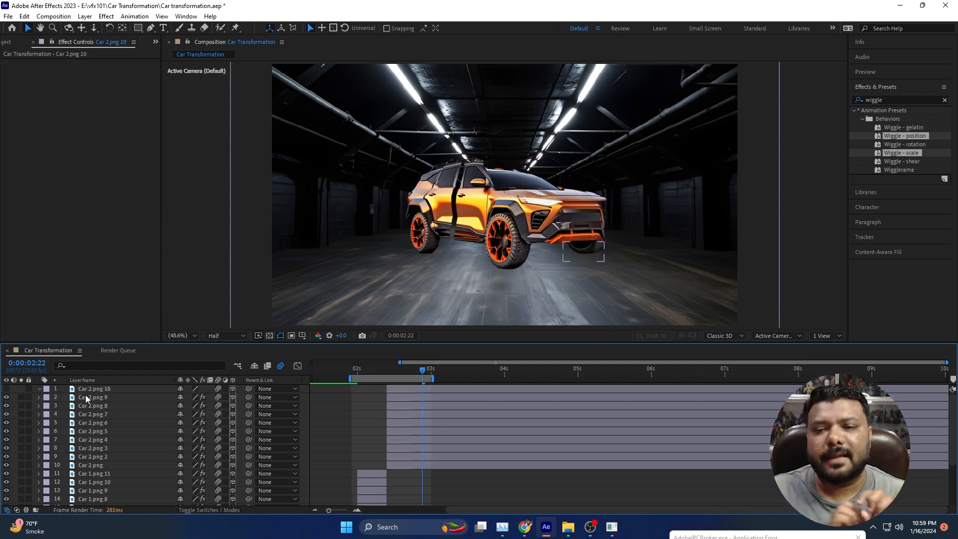
Trim the start of the full SUV layer, Car 2.png 10, to 0:00:02:22 and make it visible
click(86, 397)
key(p)
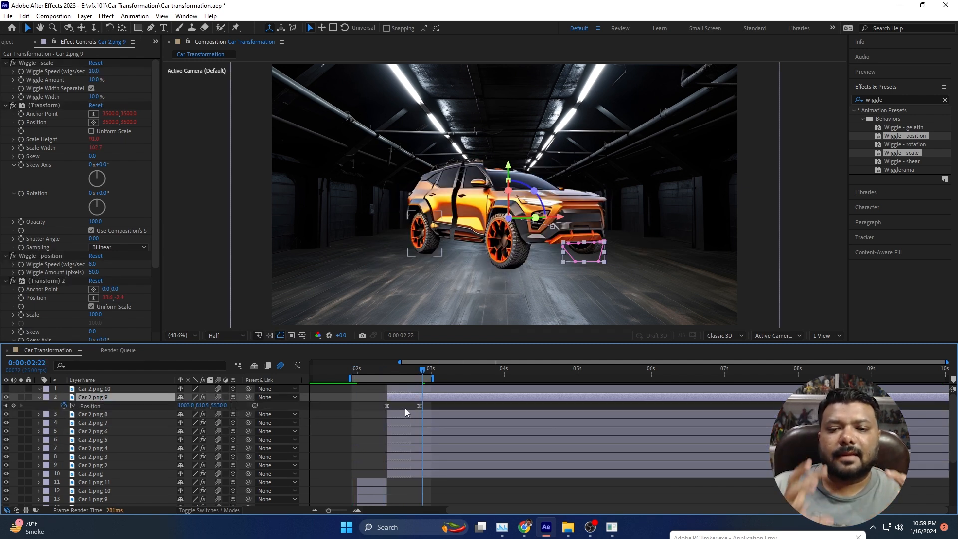
click(419, 372)
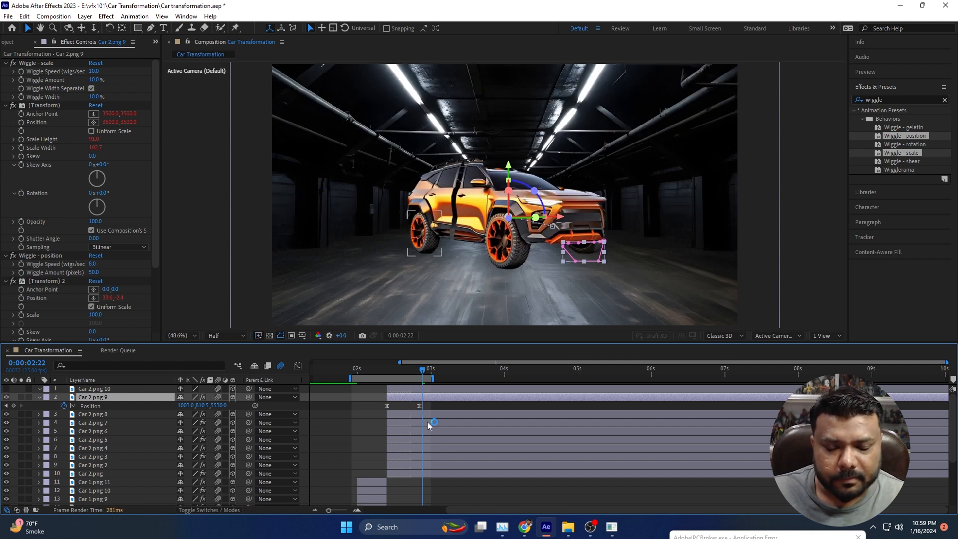
click(429, 387)
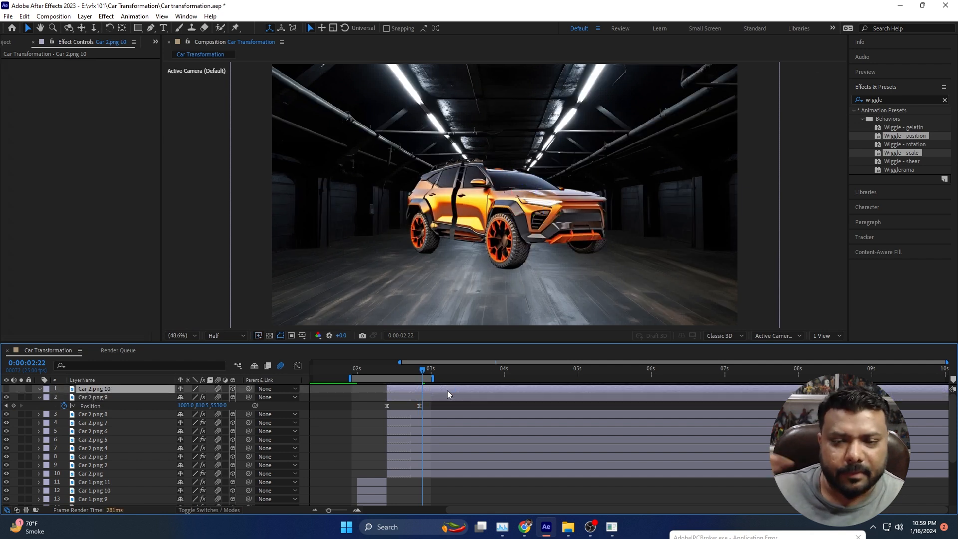
key(alt+bracketleft)
click(6, 389)
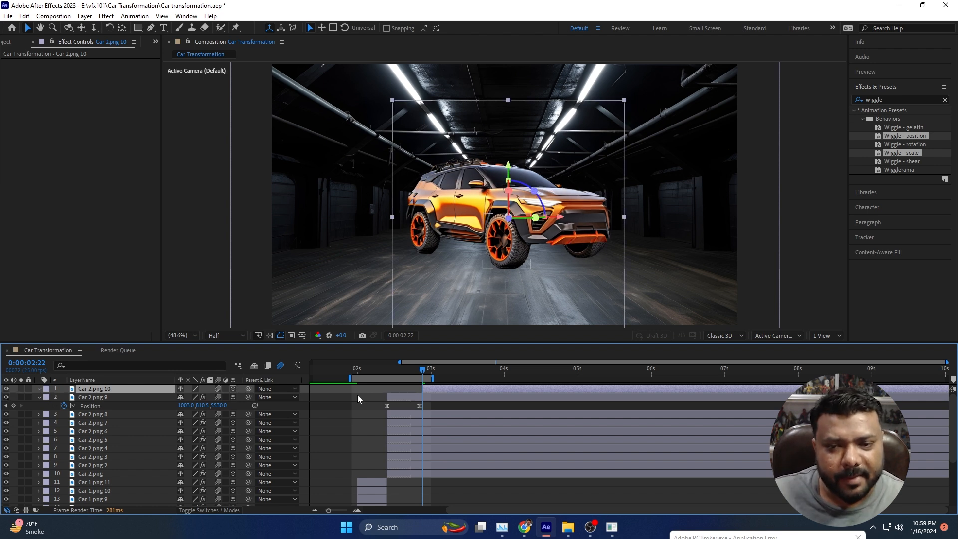
Trim the ends of the SUV part layers, Car 2.png through Car 2.png 9, at 0:00:02:21
click(429, 397)
key(Page_Up)
shift+click(428, 473)
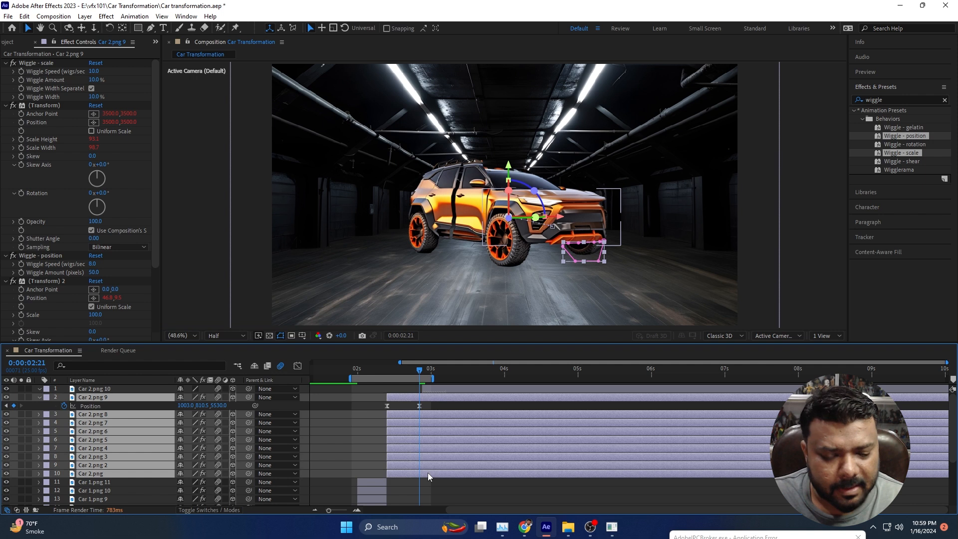
key(alt+bracketright)
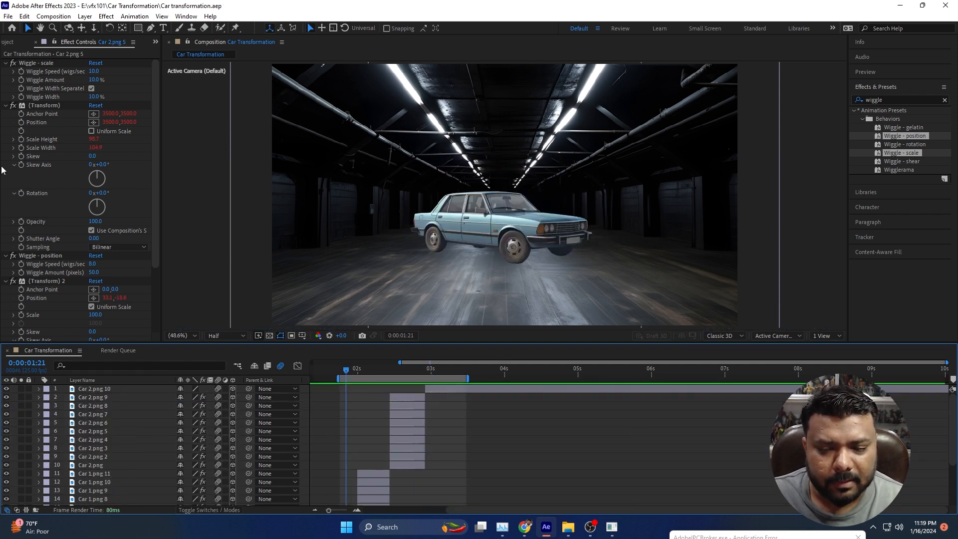
Import car frame.png and place it in the composition directly above the full sedan layer, Car 1.png
click(12, 42)
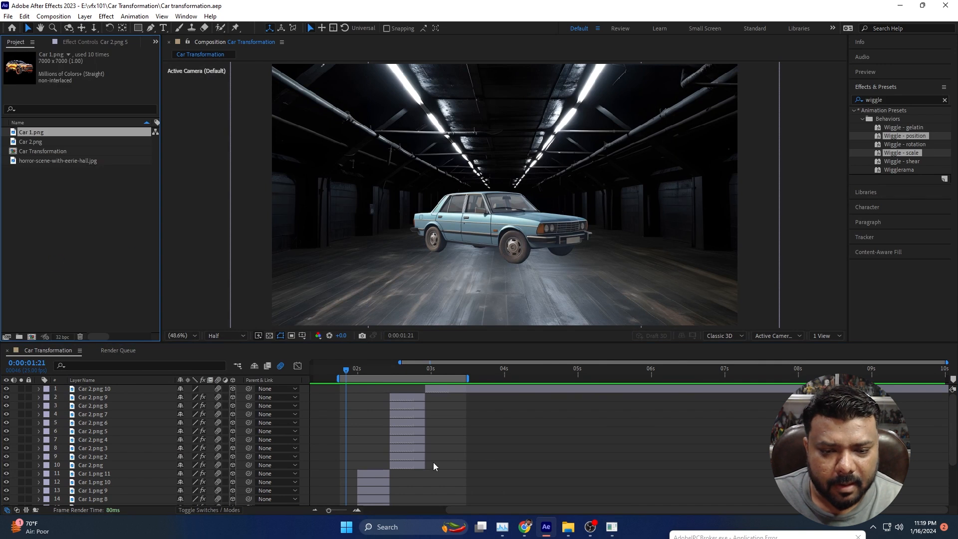
scroll(433, 462, down, 3)
double_click(61, 220)
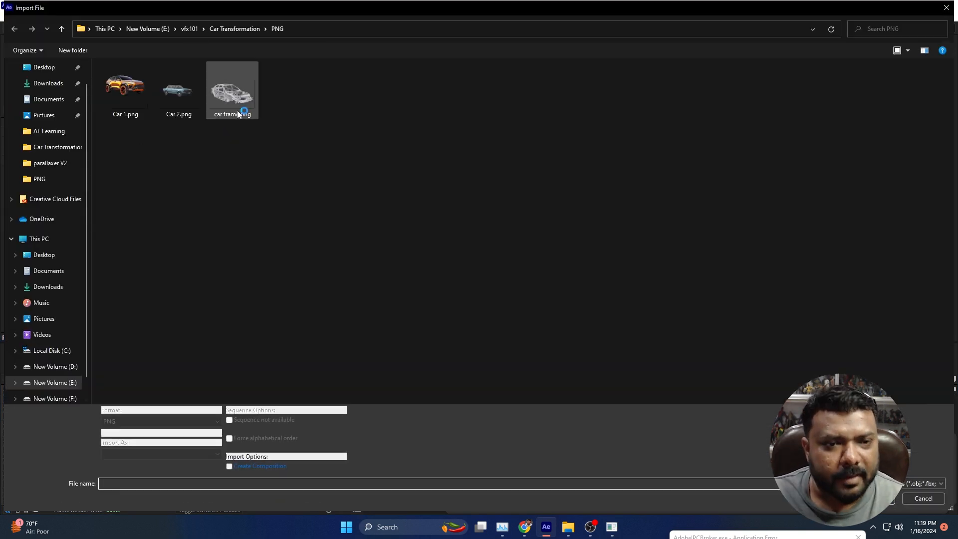
double_click(238, 114)
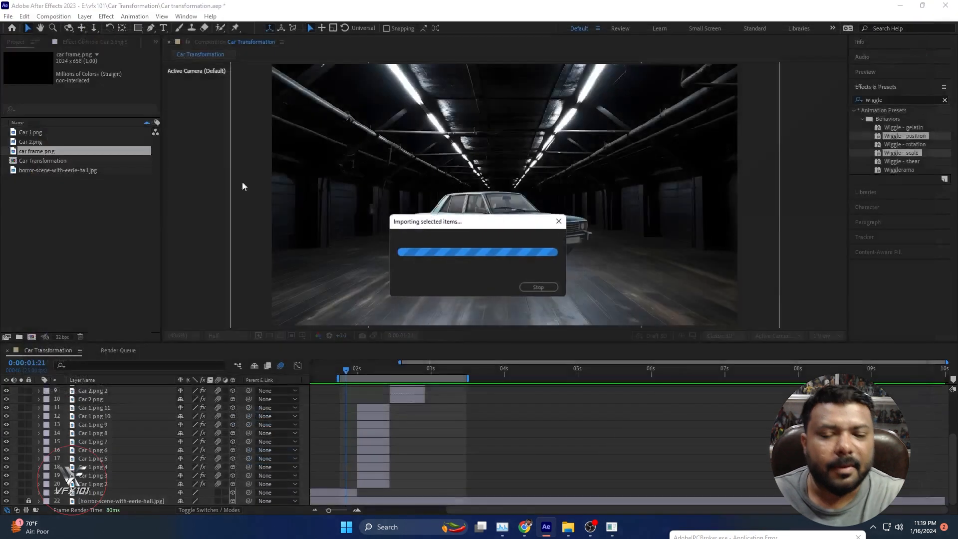
drag(160, 455, 160, 489)
scroll(435, 451, down, 1)
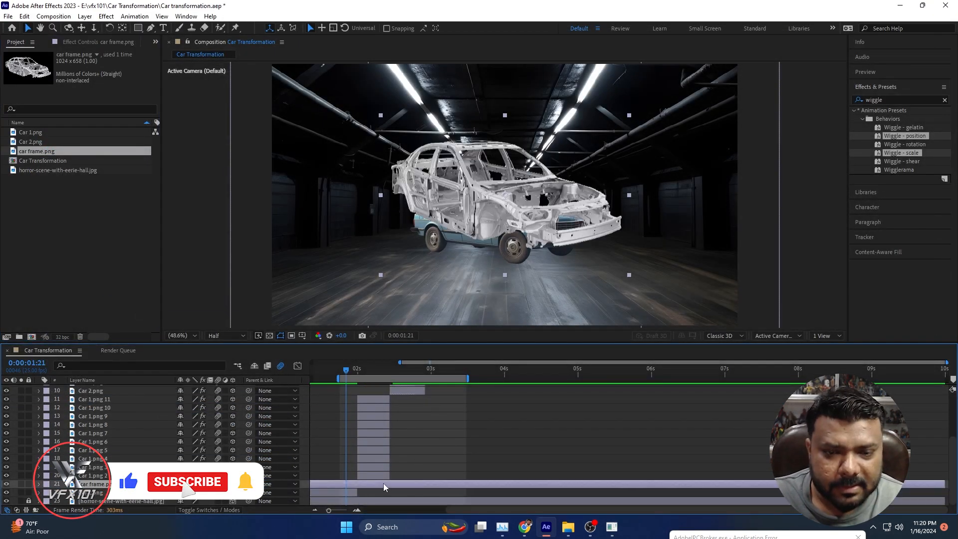
Start the car frame.png layer at 0:00:02:00 and lower the car frame toward the sedan
click(377, 477)
key(i)
click(379, 481)
key([)
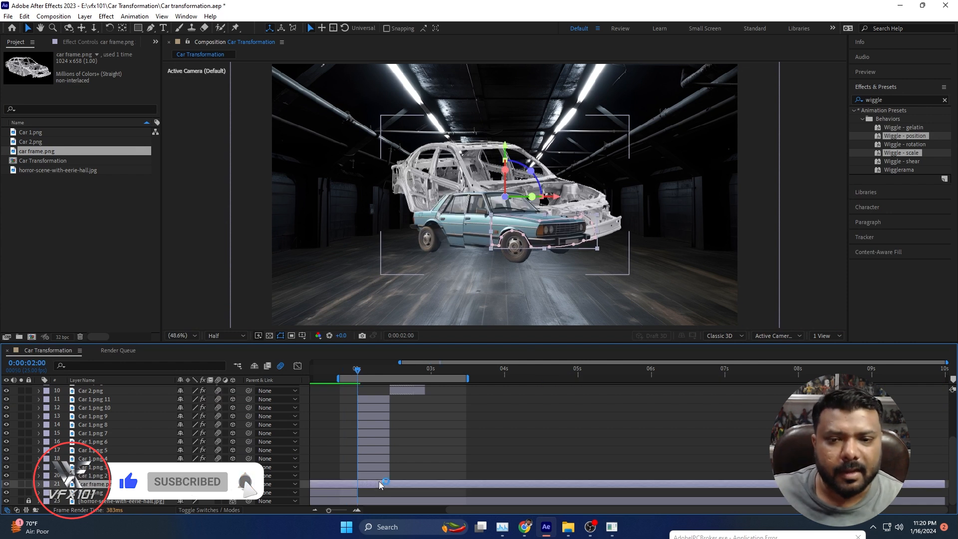
drag(541, 170, 542, 205)
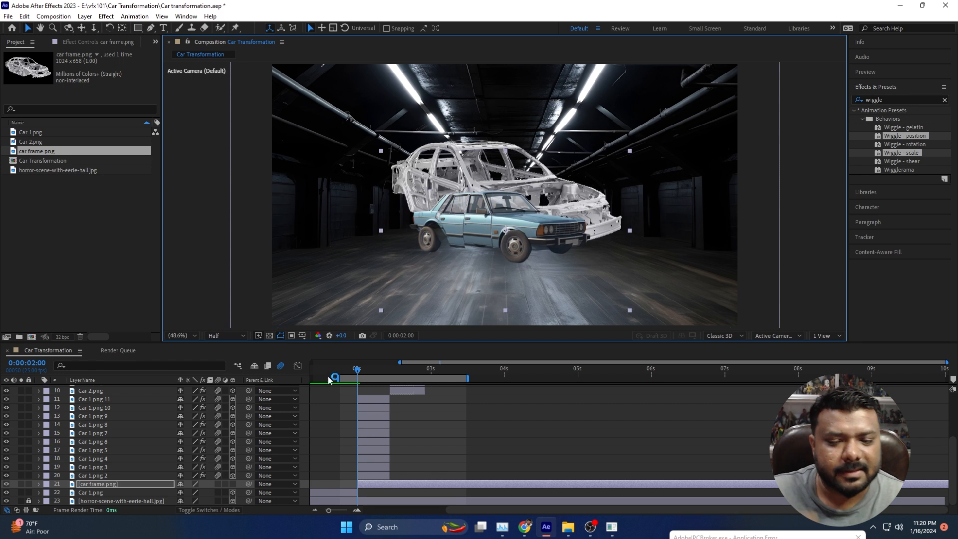
Keyframe car frame.png's scale at 0:00:02:00, enable its motion blur, and shrink and position the frame to fit inside the sedan
key(alt+shift+s)
click(217, 484)
drag(191, 492, 165, 491)
drag(531, 240, 528, 232)
Add scale keyframes to car frame.png, enlarging it to 88% at 0:00:02:10 and changing it again at about 0:00:02:17 and 0:00:02:22
drag(357, 370, 388, 377)
drag(192, 493, 211, 493)
drag(388, 370, 408, 370)
mouse_move(192, 492)
mouse_down()
mouse_move(200, 493)
mouse_move(182, 493)
mouse_up()
click(432, 372)
click(172, 484)
click(420, 391)
key(o)
Start position keyframes on car frame.png at 0:00:02:10 and go to its next scale keyframe
click(388, 370)
key(shift+p)
click(64, 492)
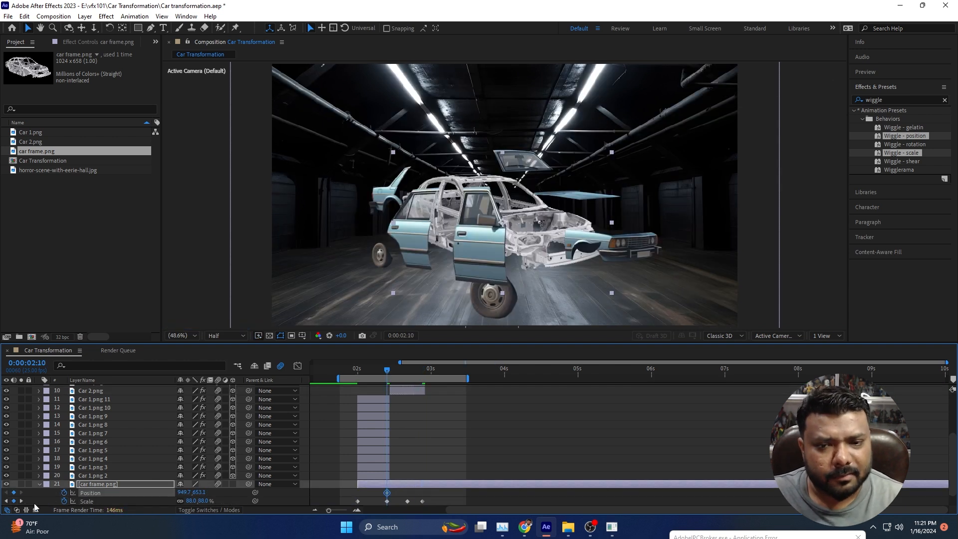
click(21, 501)
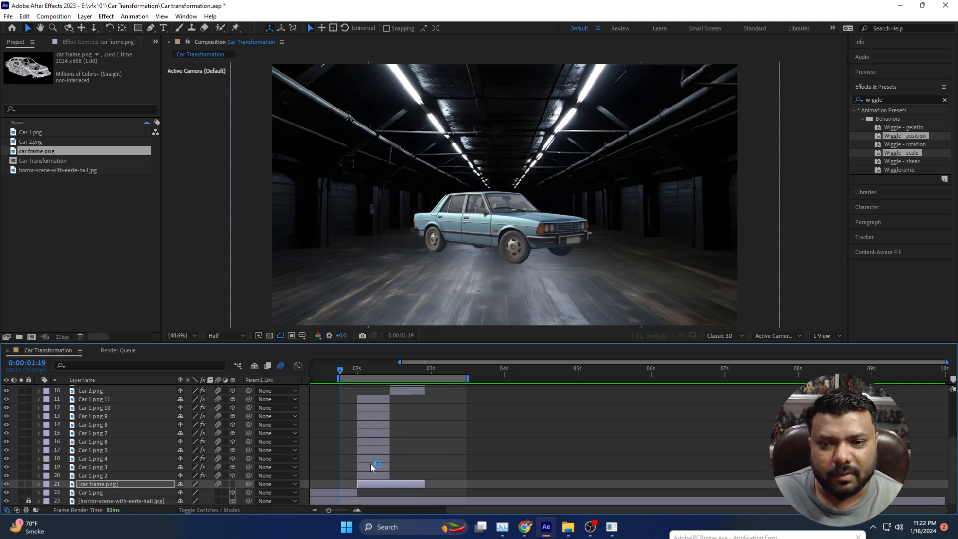
Create a 1920 × 1080 px dark gray solid directly above the full sedan layer, Car 1.png
click(348, 493)
click(84, 16)
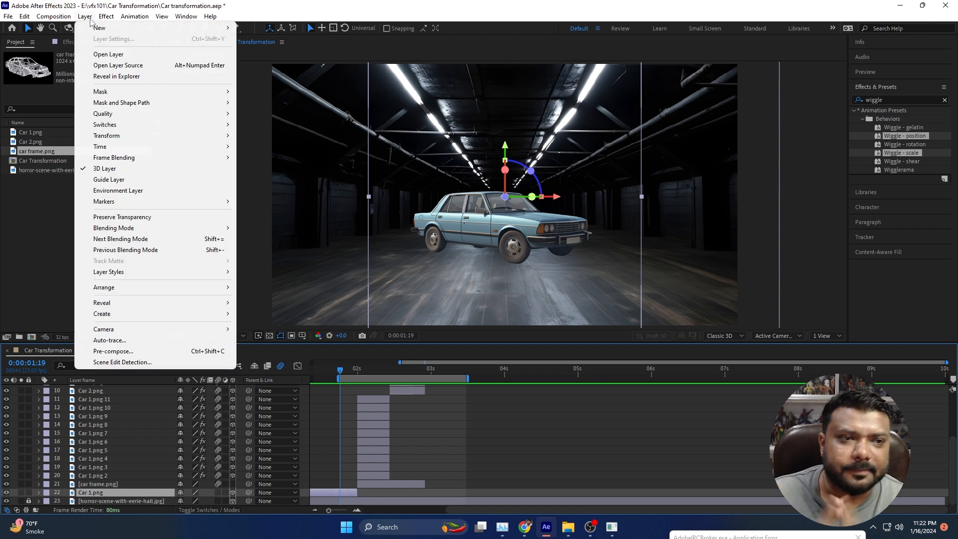
mouse_move(96, 28)
click(314, 40)
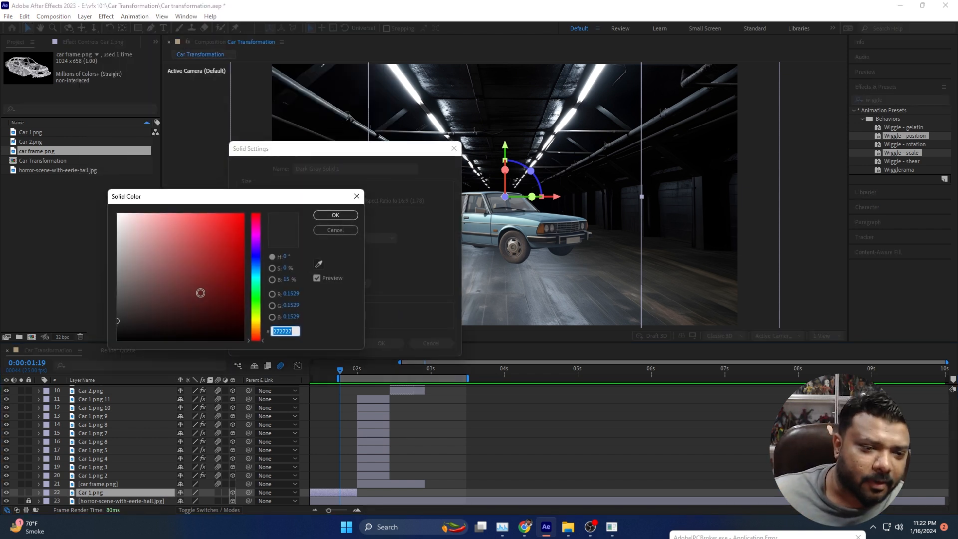
click(335, 215)
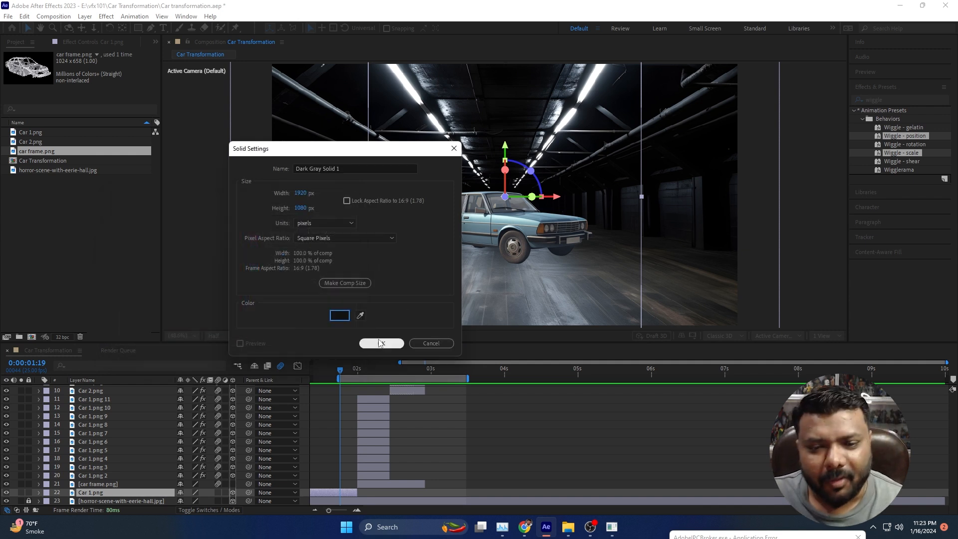
key(Return)
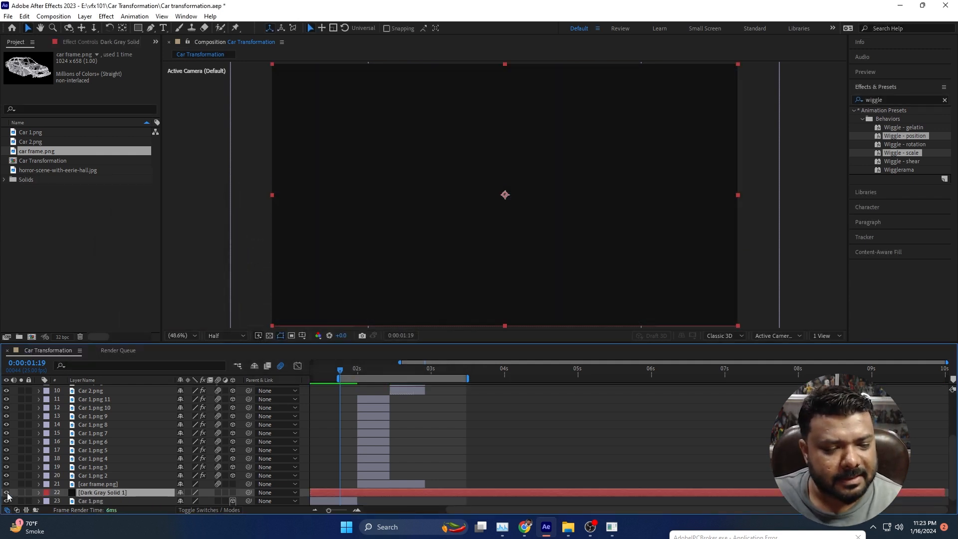
Hide the dark gray solid and draw a flat elliptical mask on it spanning the sedan's wheels
click(6, 492)
drag(138, 28, 171, 51)
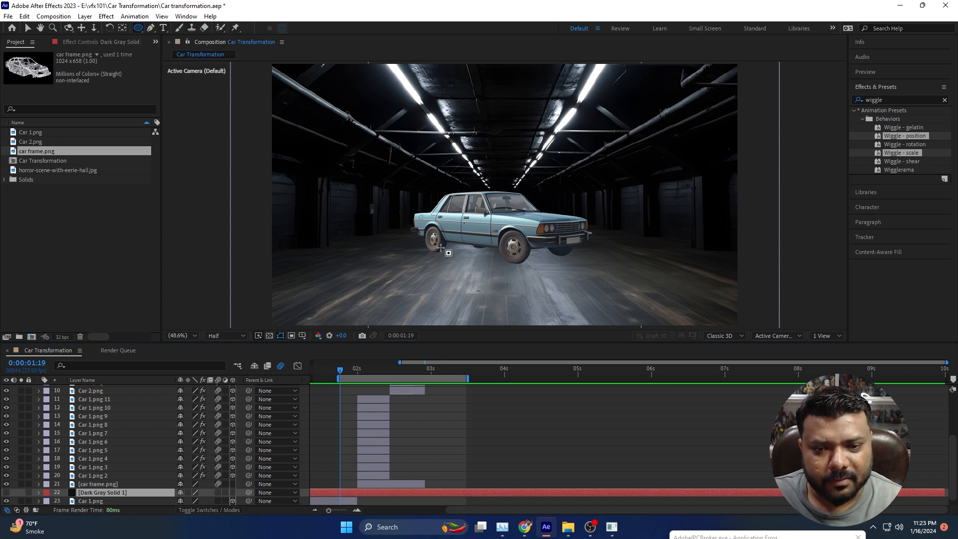
mouse_move(429, 238)
mouse_down()
mouse_move(501, 252)
mouse_move(568, 248)
mouse_up()
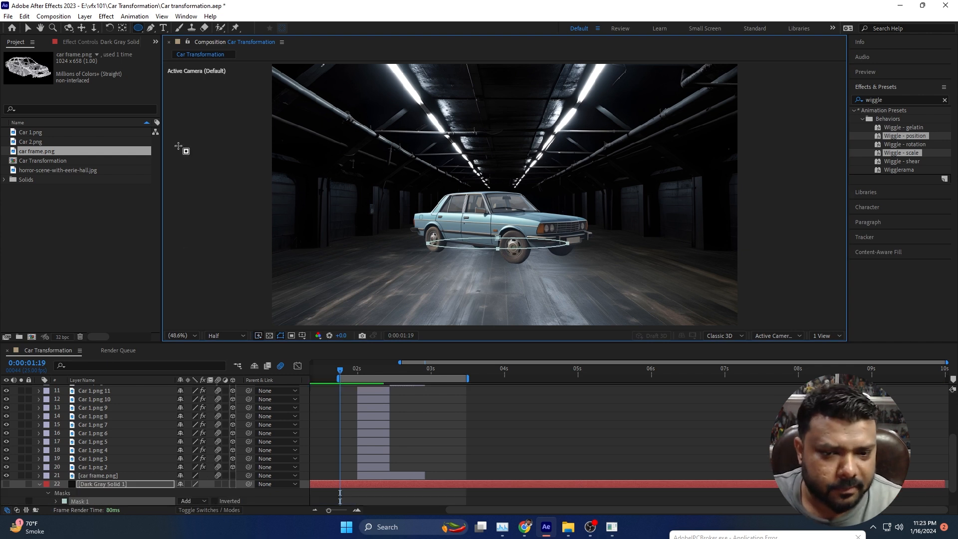
click(27, 29)
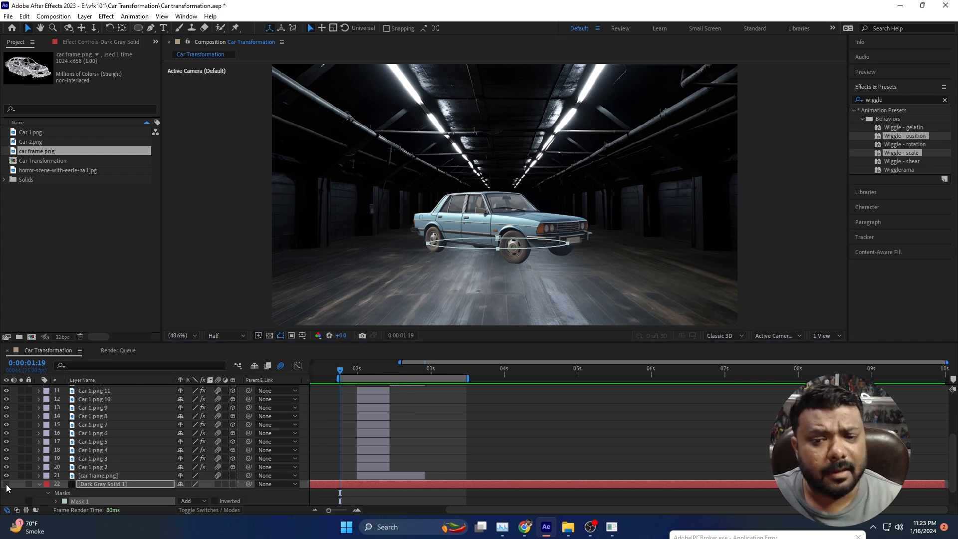
Show the dark gray solid, lower its ellipse to the ground under the sedan, and place its layer below Car 1.png
click(7, 488)
drag(479, 246, 477, 255)
scroll(453, 435, down, 1)
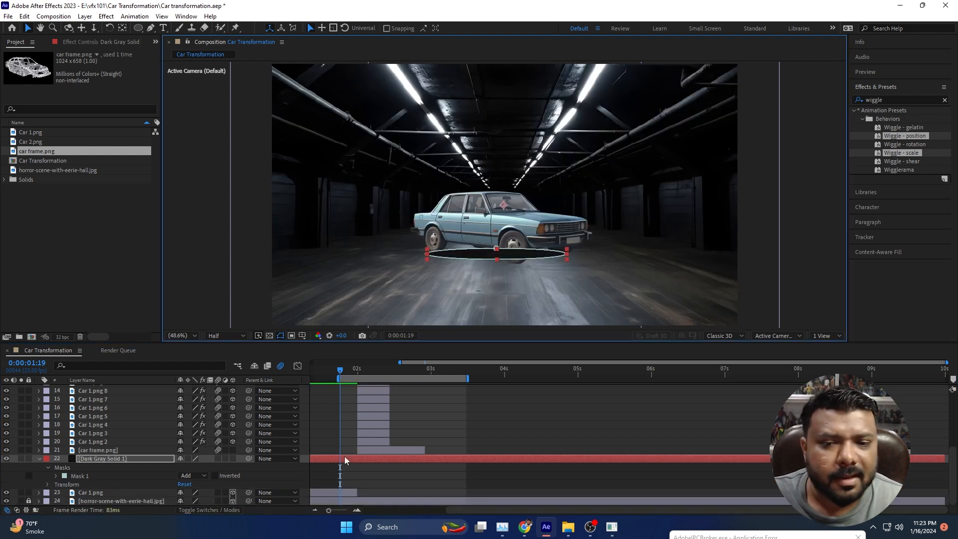
click(38, 458)
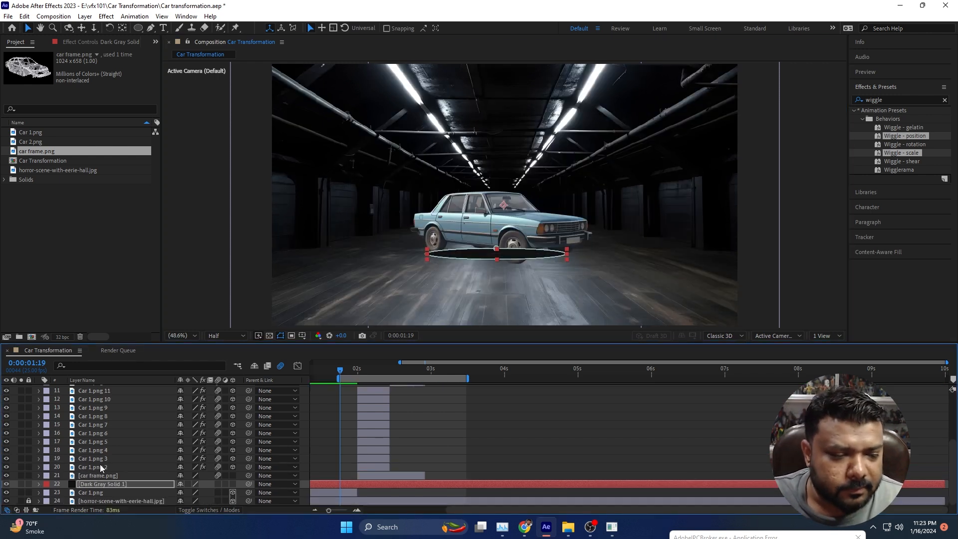
drag(102, 484, 104, 494)
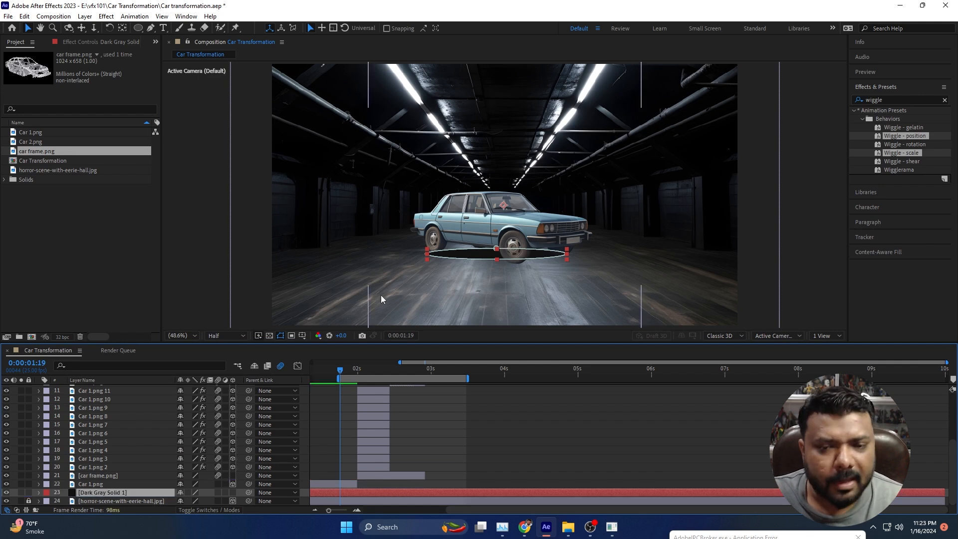
Apply Gaussian Blur to the dark gray solid with a blurriness of about 148 and enlarge its elliptical mask into a soft ground shadow
click(106, 16)
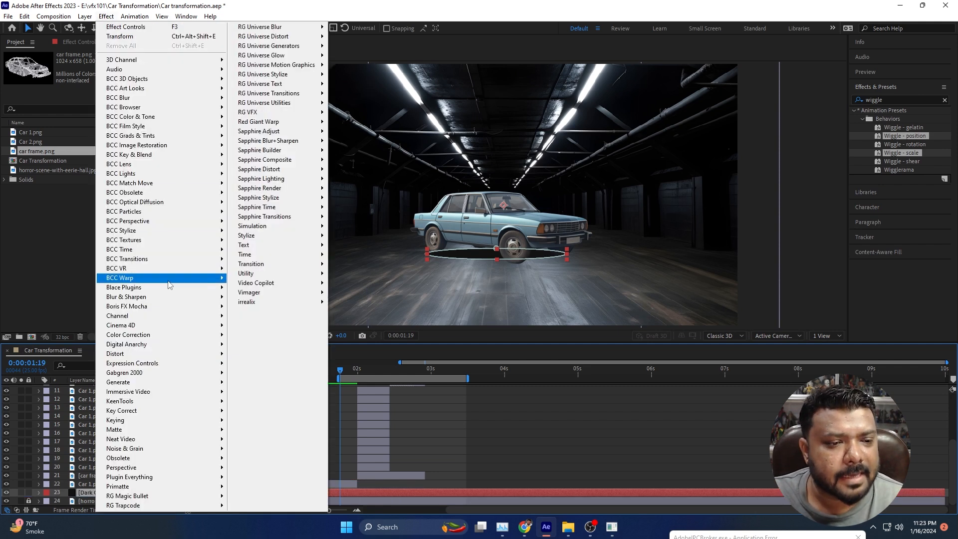
mouse_move(164, 287)
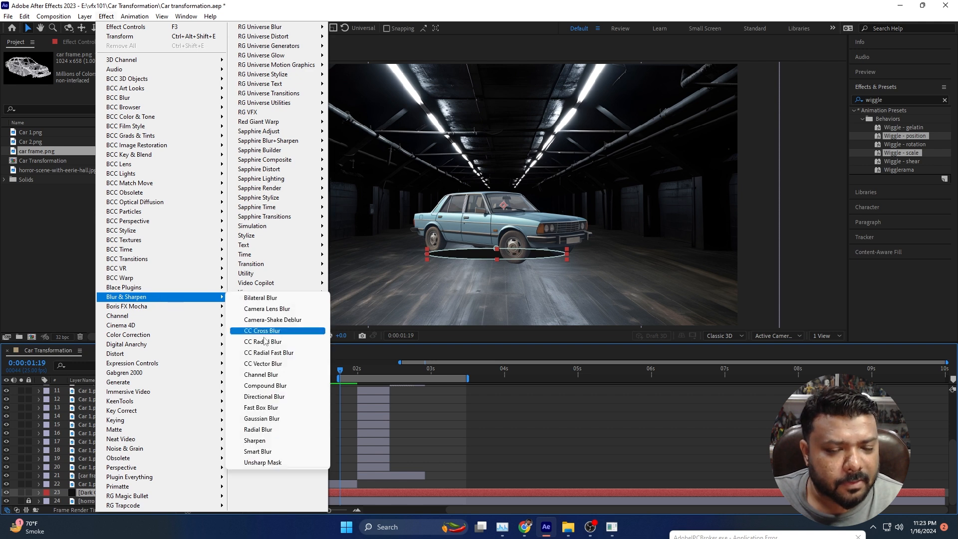
click(270, 419)
drag(93, 72, 276, 66)
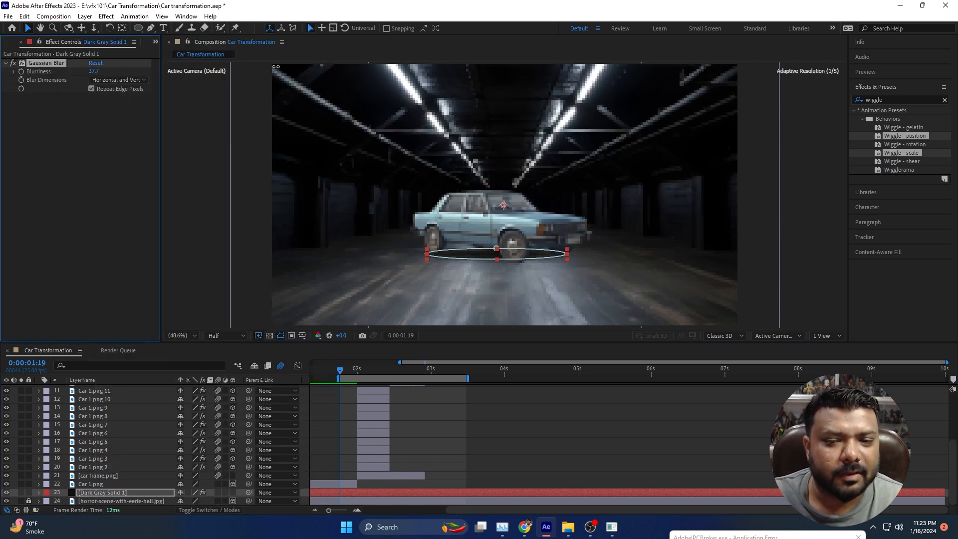
drag(336, 61, 408, 61)
drag(488, 62, 796, 221)
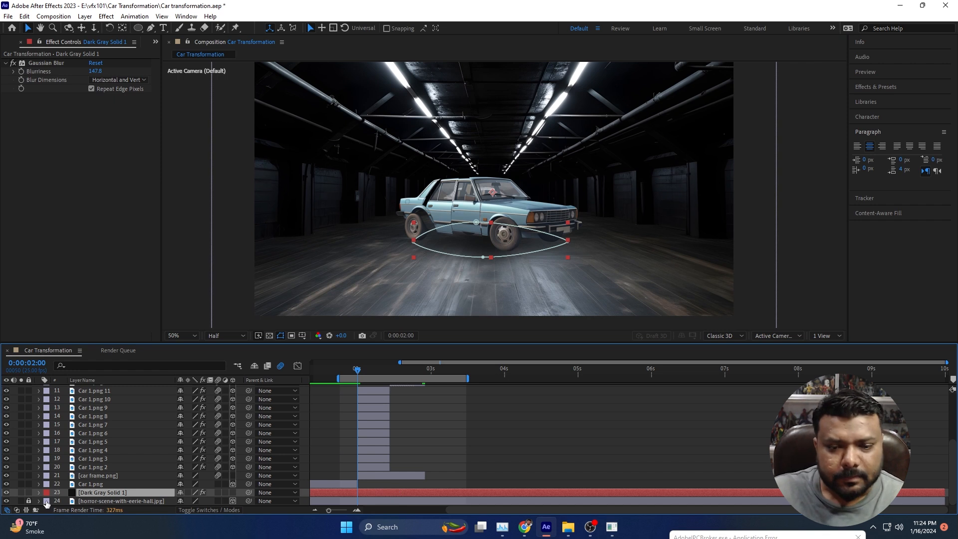
Keyframe the shadow solid's scale from 100% at 0:00:02:00 to 150% at 0:00:02:14
click(39, 492)
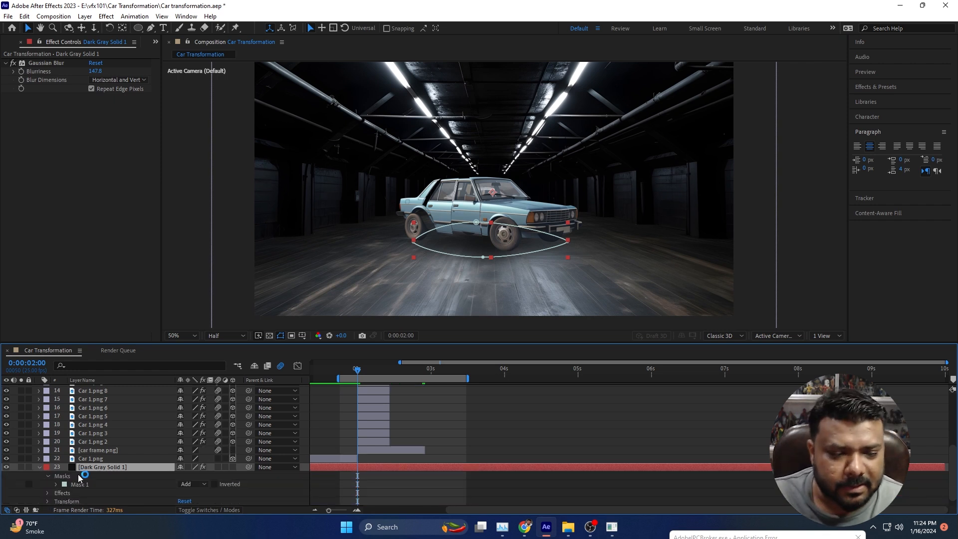
key(s)
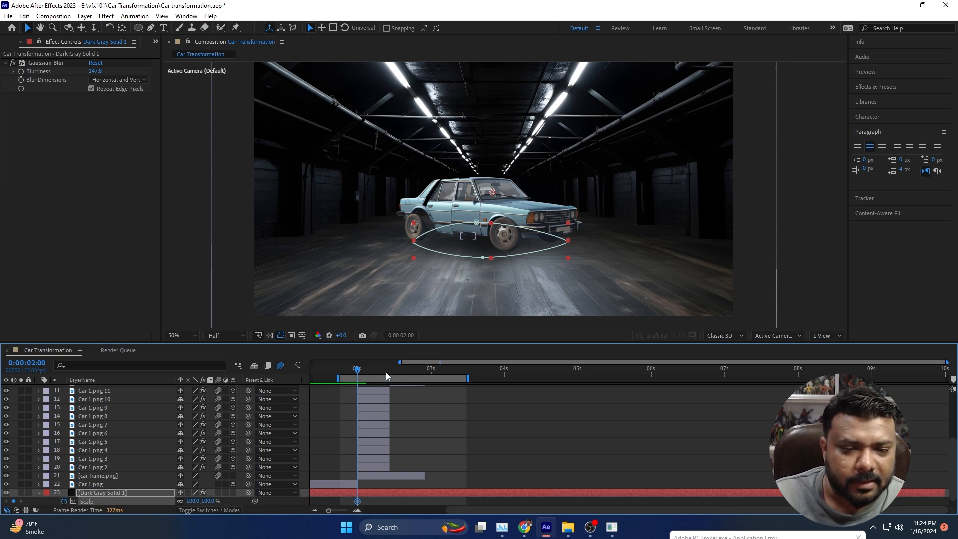
drag(389, 372, 397, 374)
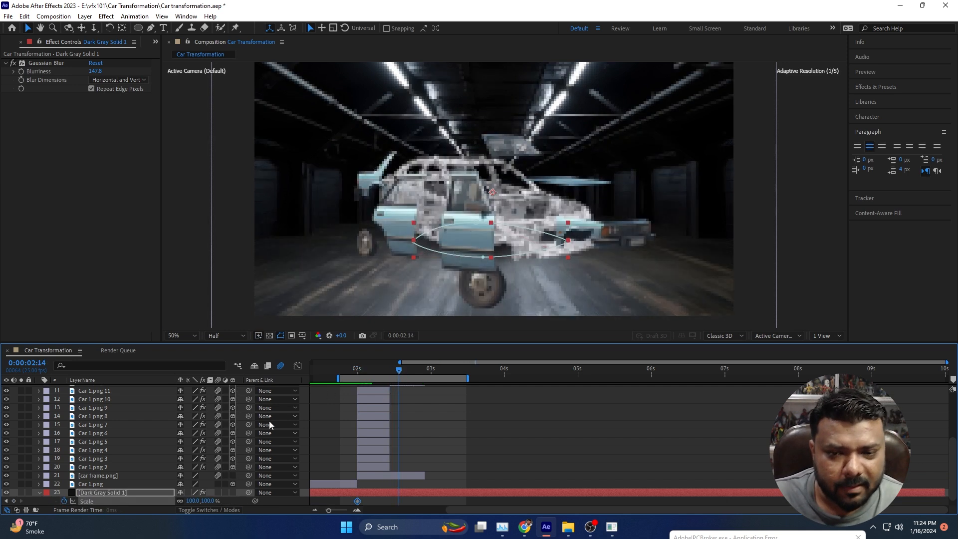
drag(205, 501, 219, 502)
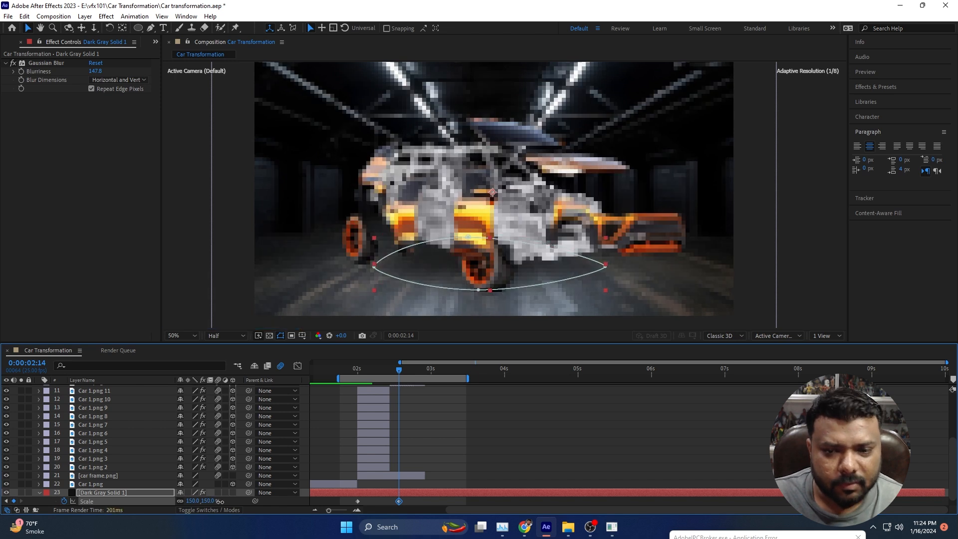
click(367, 368)
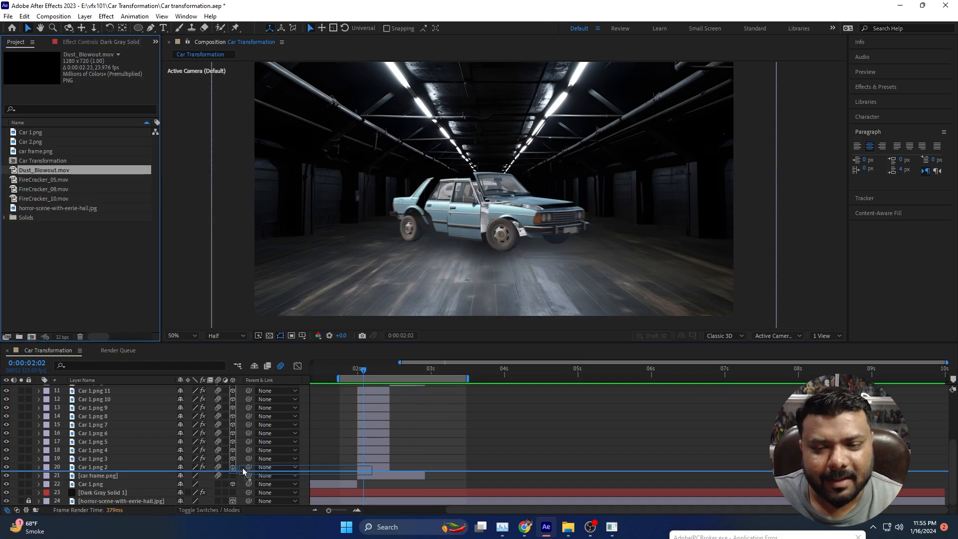
Place Dust_Blowout.mov directly above the car frame.png layer, starting at 0:00:02:00, and check the dust around 0:00:02:04
drag(243, 470, 394, 472)
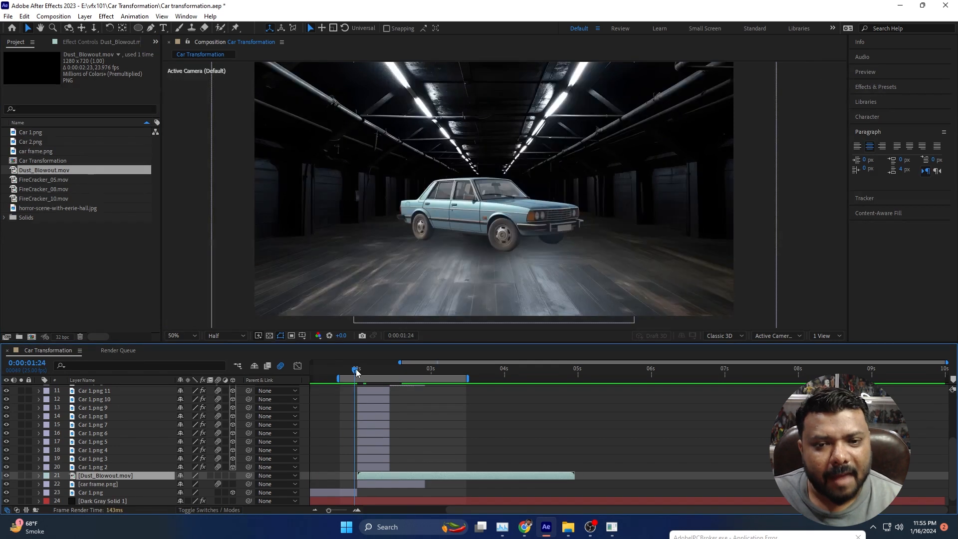
click(373, 370)
mouse_move(381, 372)
mouse_down()
mouse_move(392, 370)
mouse_move(370, 369)
mouse_up()
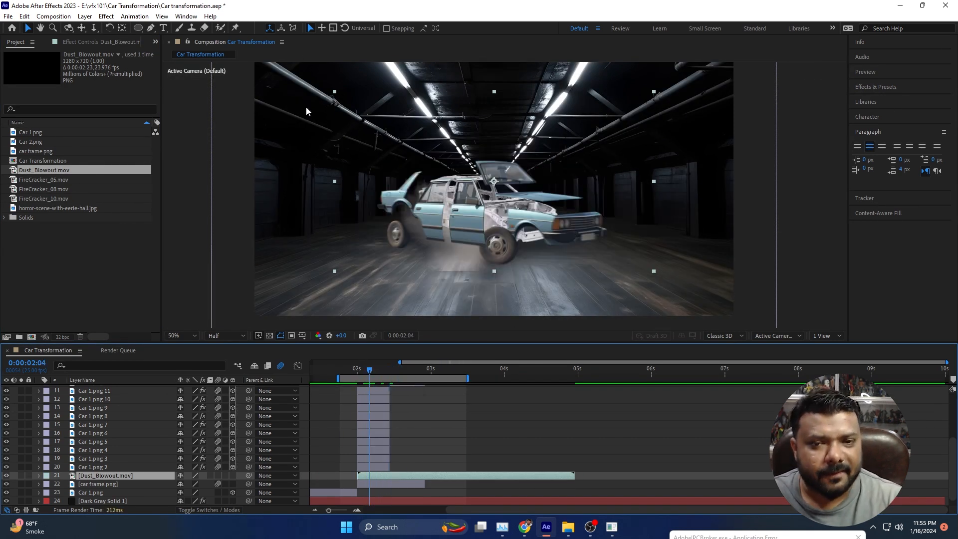
Draw a rounded Pen tool mask around the dust on Dust_Blowout.mov and preview the animation
key(g)
click(386, 124)
click(487, 109)
click(366, 162)
click(385, 125)
key(v)
key(space)
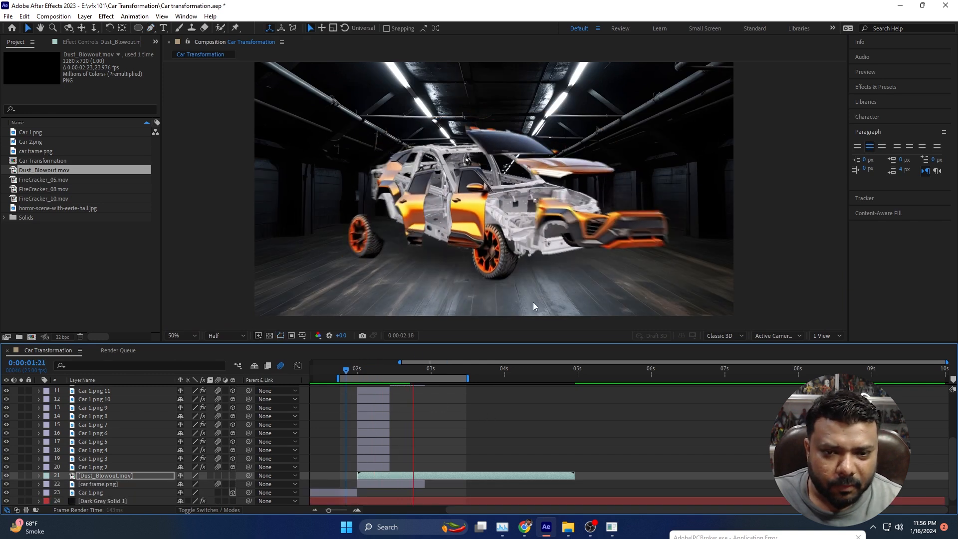
Keyframe Dust_Blowout.mov's scale, enlarging it at about 0:00:02:16 and changing it again at about 0:00:02:21, and start opacity keyframes
mouse_move(413, 372)
mouse_down()
mouse_move(357, 372)
mouse_move(405, 372)
mouse_up()
key(s)
click(64, 484)
drag(192, 484, 212, 484)
drag(405, 371, 419, 371)
drag(192, 484, 182, 484)
mouse_move(419, 371)
mouse_down()
mouse_move(399, 371)
mouse_move(431, 371)
mouse_up()
key(shift+t)
click(64, 493)
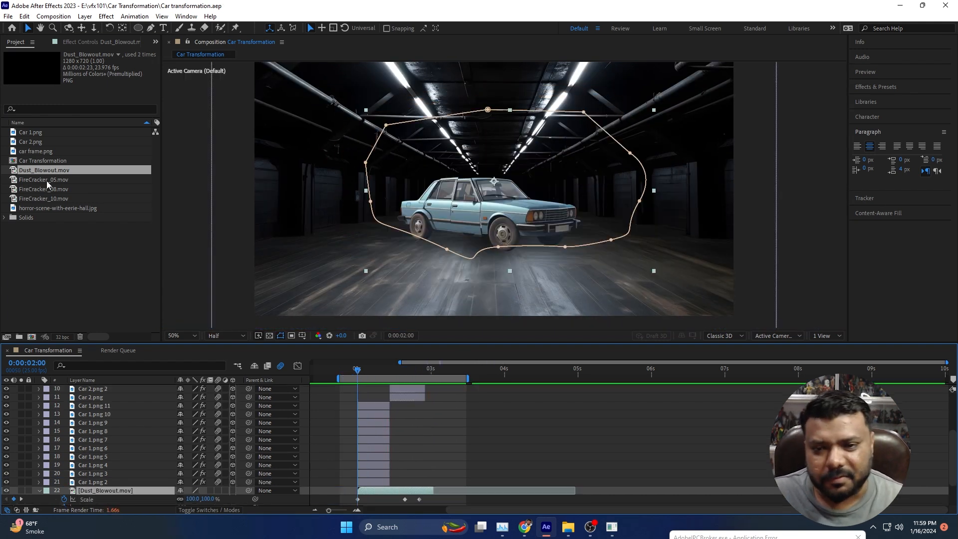
Place FireCracker_05.mov above Dust_Blowout.mov from 0:00:02:00, scale it to 30%, and position the spark over the sedan's windshield area
drag(45, 180, 417, 462)
drag(365, 373, 368, 373)
key(s)
drag(197, 499, 161, 499)
scroll(421, 417, down, 3)
key(equal)
key(equal)
drag(365, 376, 377, 375)
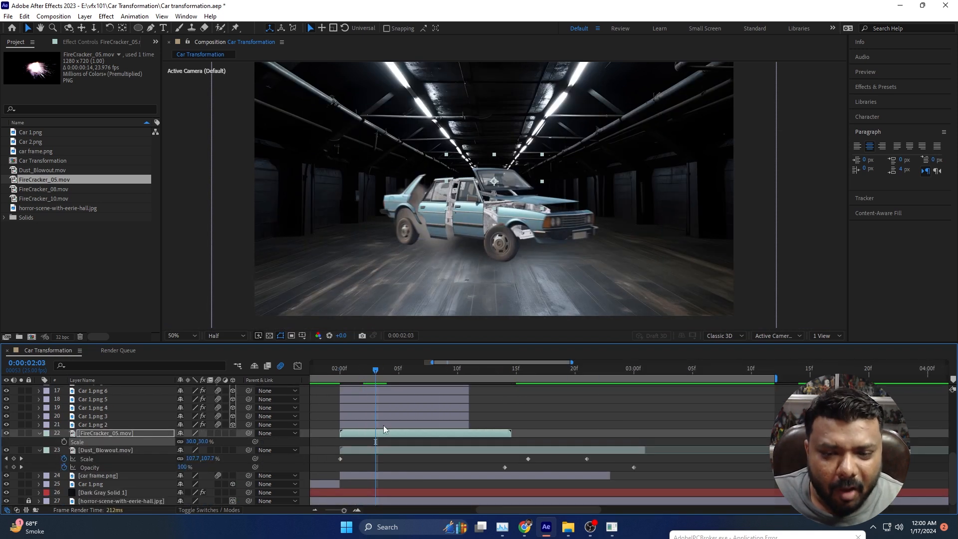
drag(499, 185, 513, 192)
Place FireCracker_08.mov above FireCracker_05.mov from 0:00:02:03, scale it down, and position the burst at the front of the sedan
drag(44, 189, 280, 430)
drag(514, 250, 566, 211)
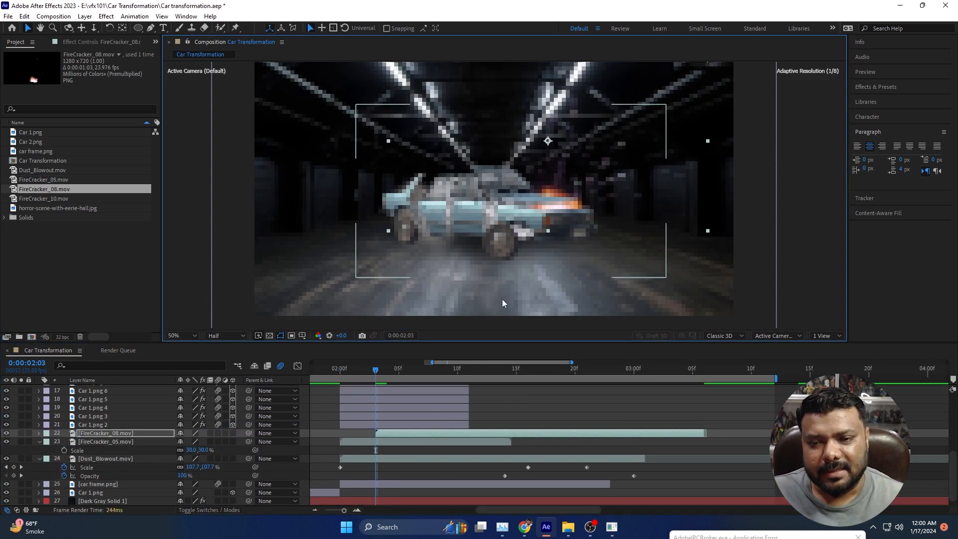
key(s)
drag(193, 442, 169, 441)
drag(552, 177, 562, 209)
Place FireCracker_10.mov a few frames after FireCracker_08.mov's start and position its burst toward the rear of the car
drag(398, 373, 423, 370)
drag(44, 198, 219, 431)
drag(500, 247, 387, 221)
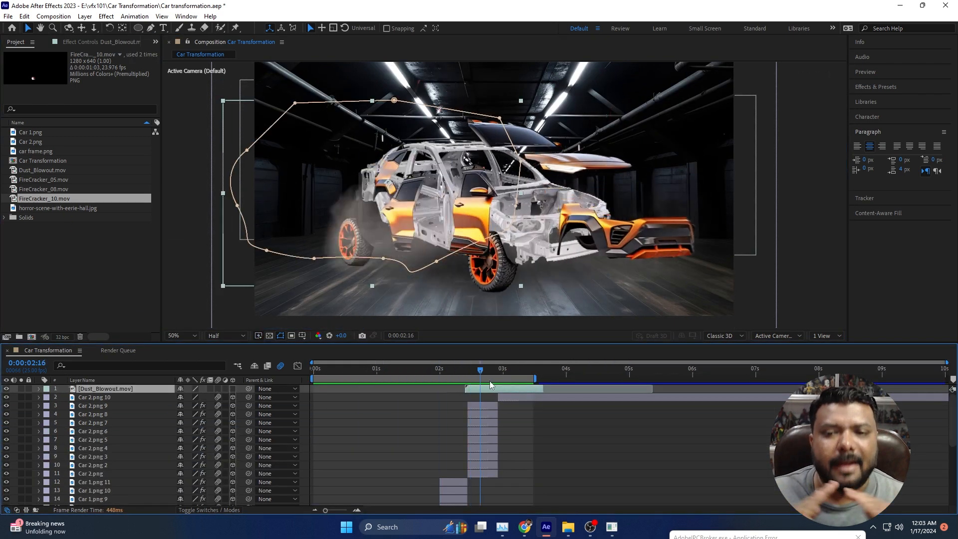
drag(490, 384, 513, 385)
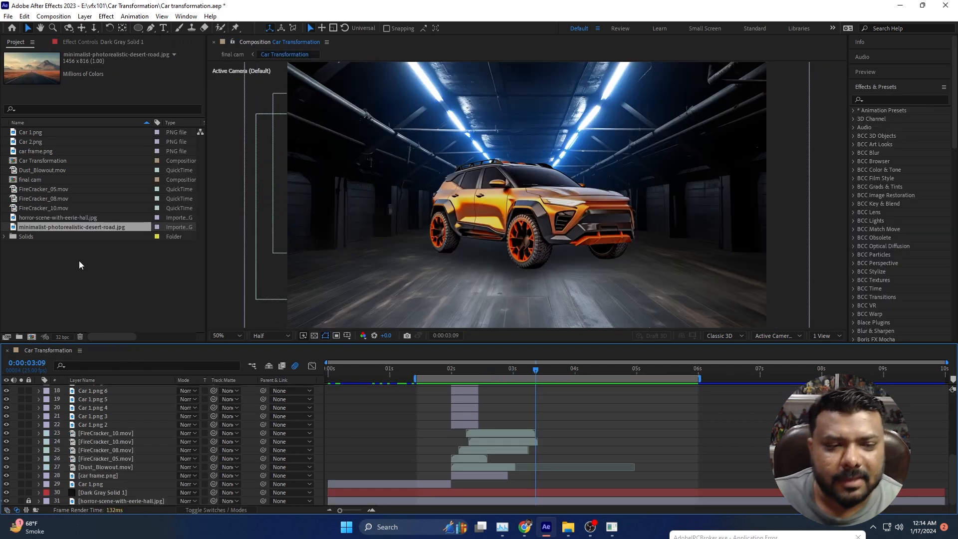
Place minimalist-photorealistic-desert-road.jpg directly below Dark Gray Solid 1 and scale it to 205%
drag(99, 225, 156, 499)
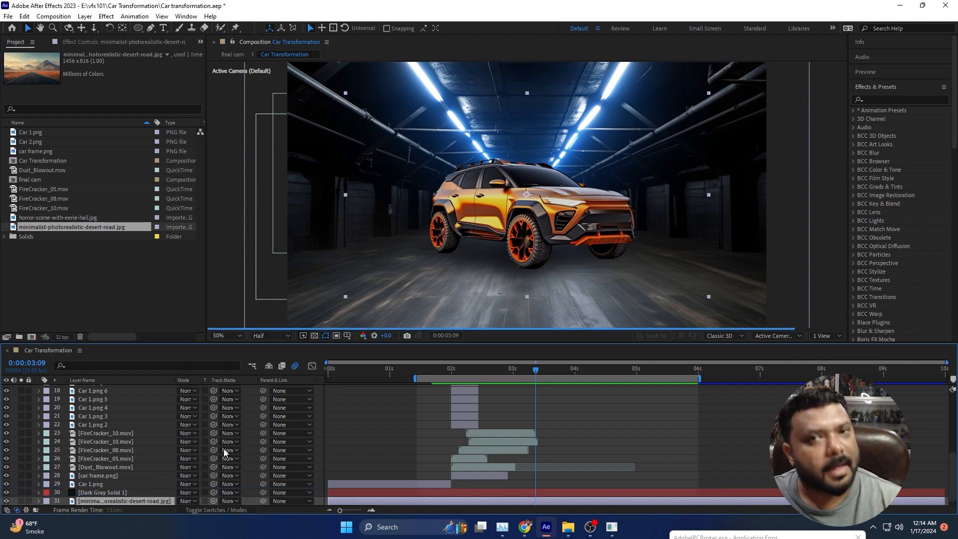
key(s)
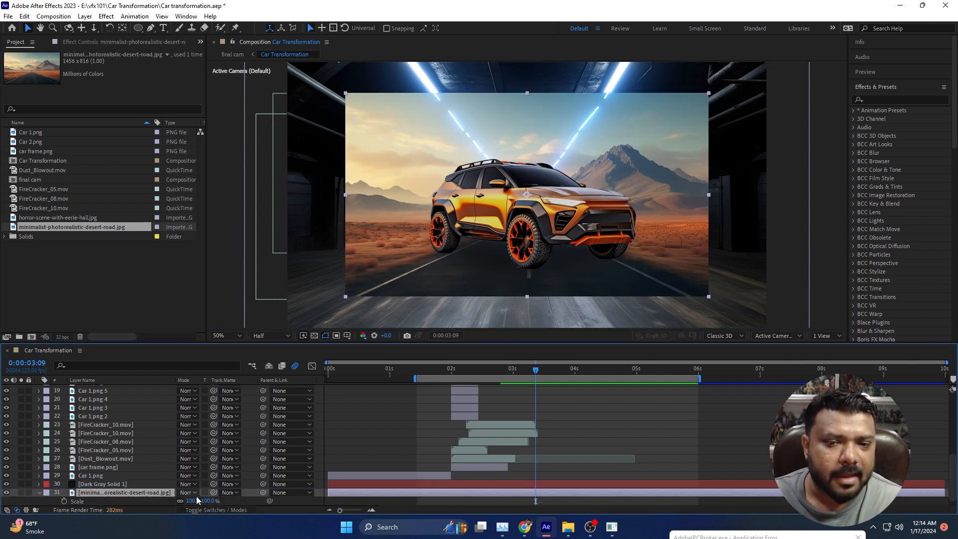
drag(204, 500, 244, 501)
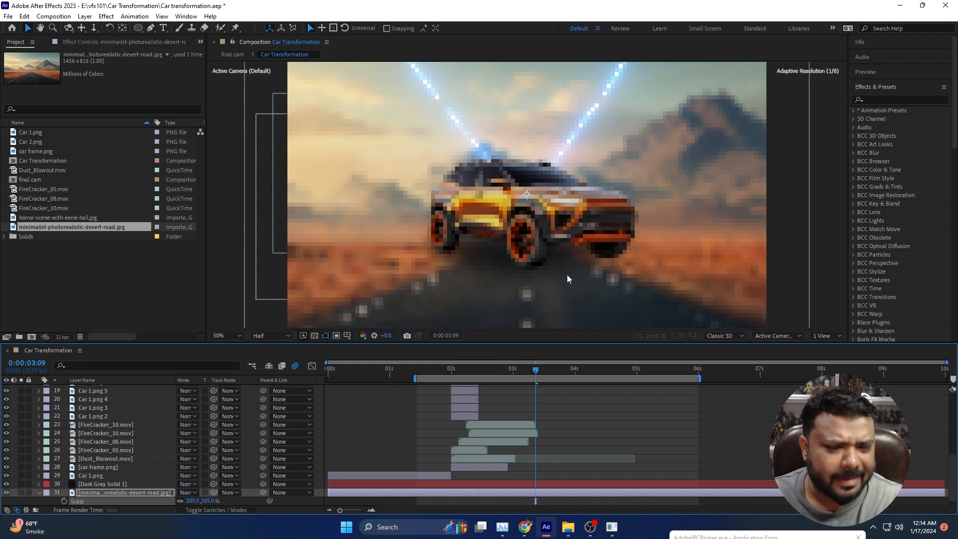
Move the desert road image upward so the road sits beneath the SUV
scroll(598, 250, down, 3)
scroll(598, 250, up, 1)
drag(547, 244, 547, 239)
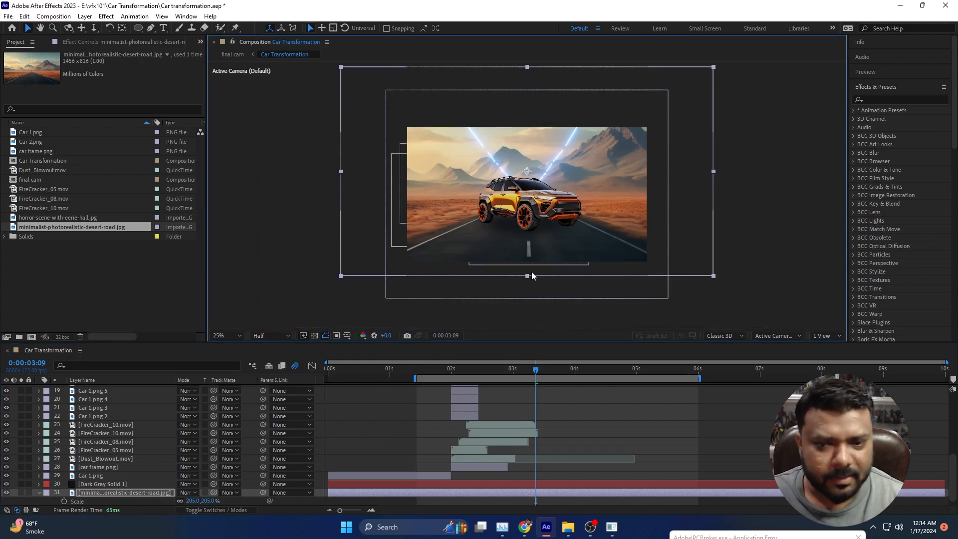
Start the desert road layer at 0:00:02:11, where the Car 1 copies end, and solo it
click(565, 281)
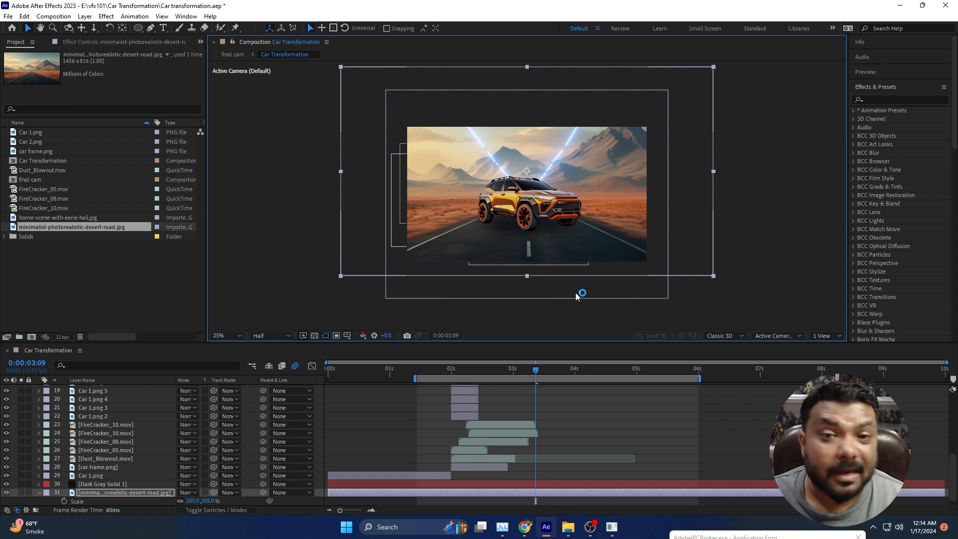
scroll(438, 439, up, 5)
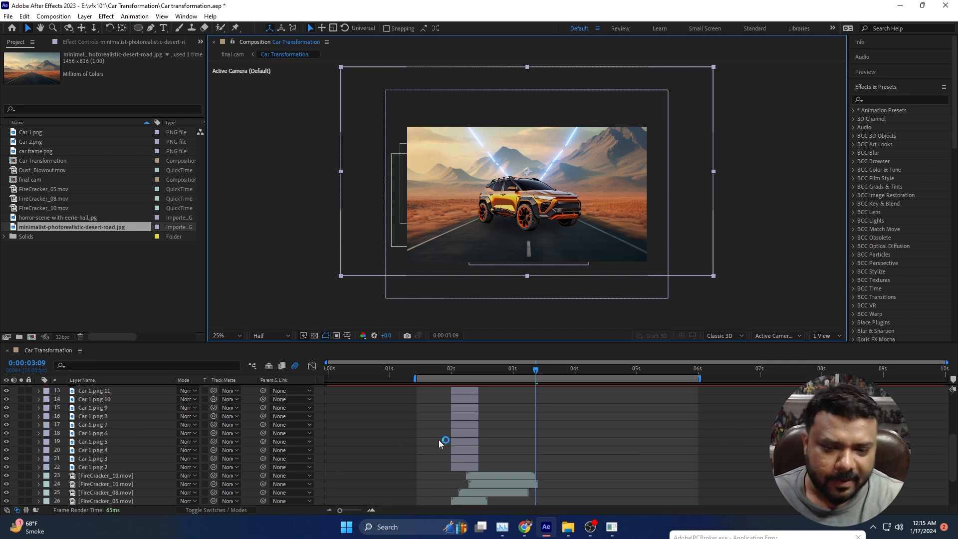
click(509, 460)
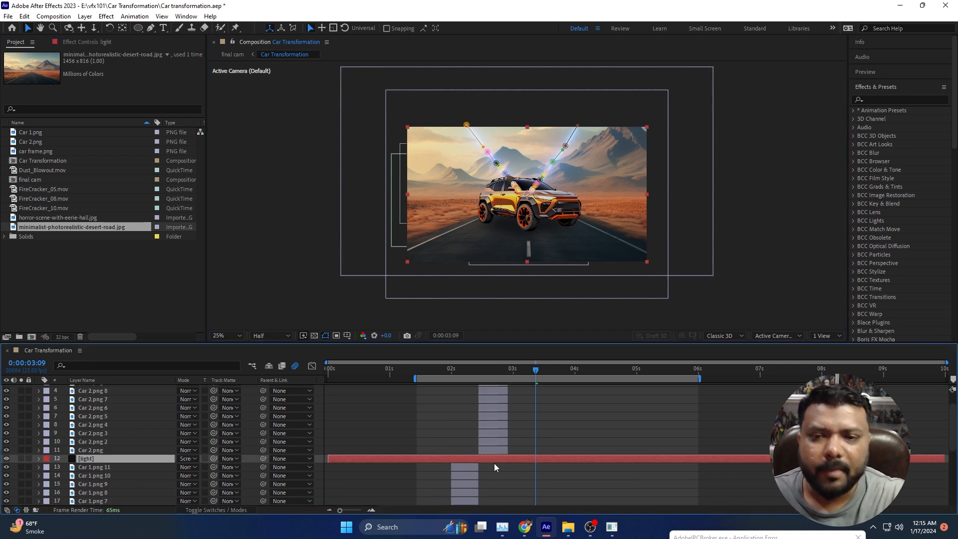
scroll(511, 459, down, 5)
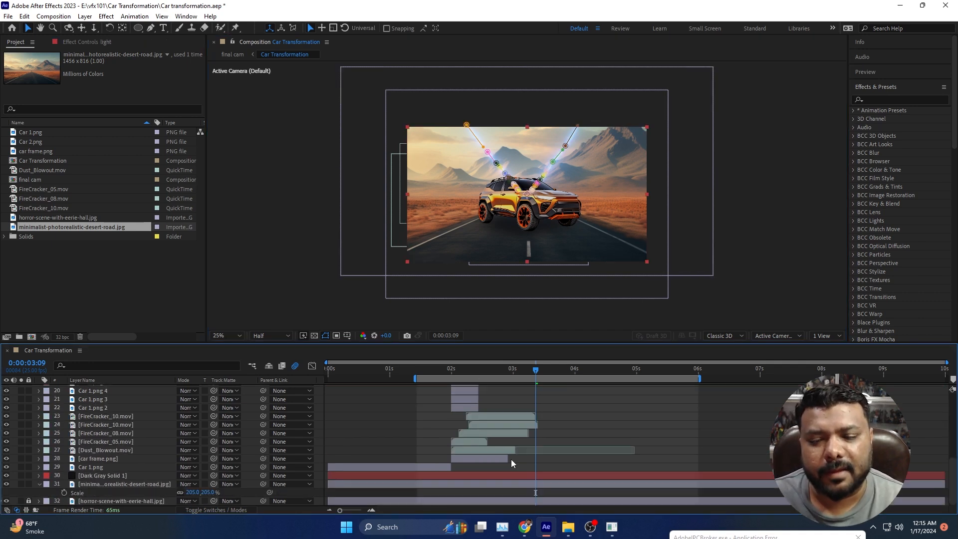
click(89, 481)
scroll(505, 408, up, 5)
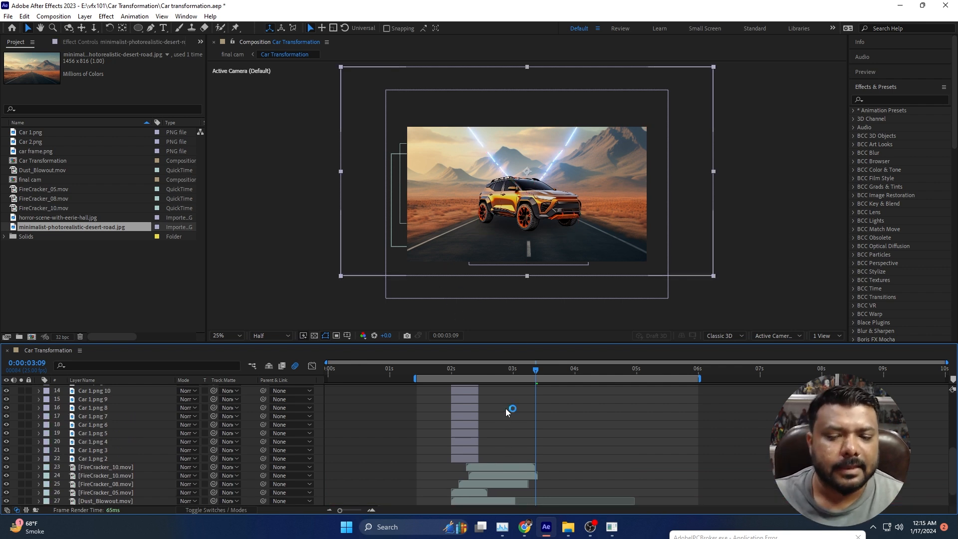
click(493, 442)
key(i)
scroll(493, 442, down, 5)
click(124, 484)
key([)
click(21, 484)
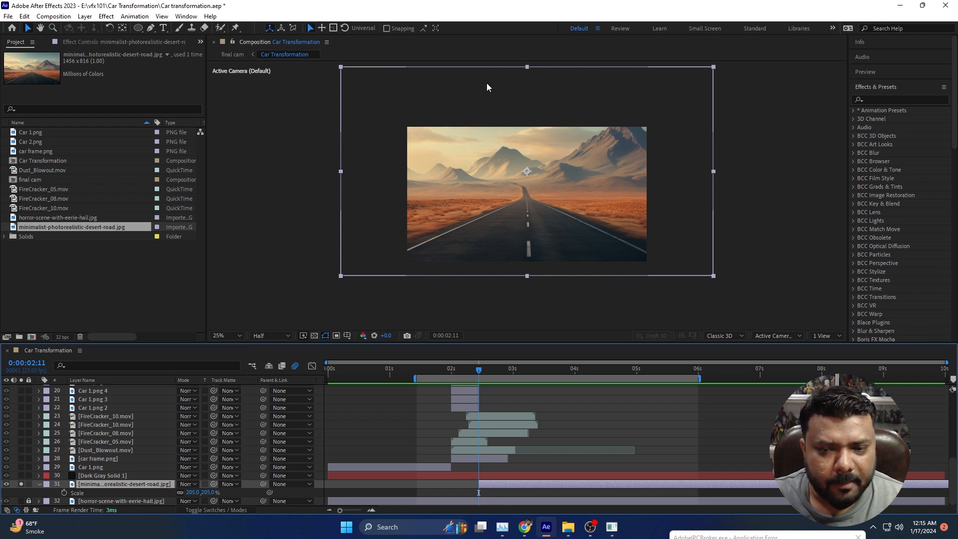
Duplicate the desert road layer twice and mask the road on the lowest copy with the Pen tool
key(g)
key(ctrl+d)
key(ctrl+d)
click(158, 500)
click(359, 282)
click(400, 244)
drag(435, 232, 444, 228)
scroll(436, 199, up, 1)
drag(554, 226, 601, 212)
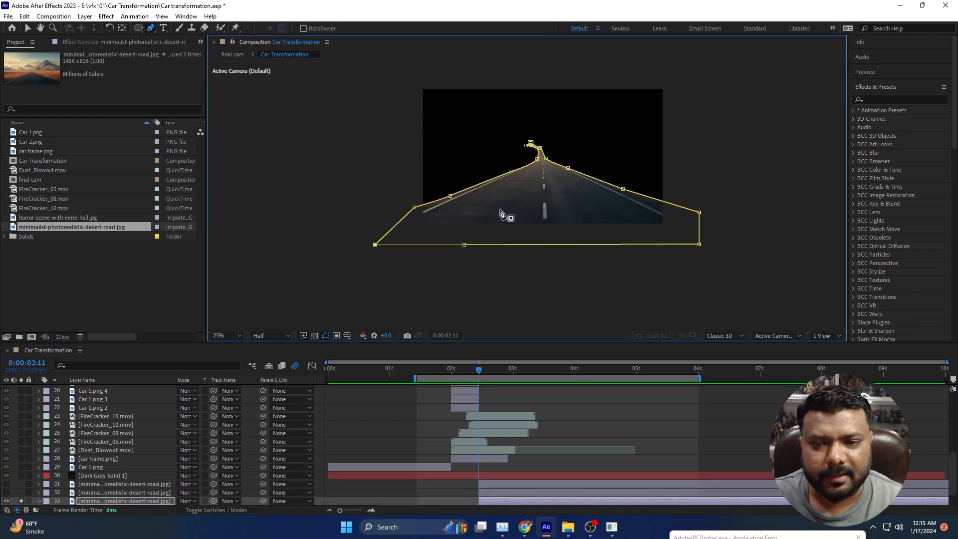
Unsolo the masked road copy and draw a closed mask around the desert ground below the horizon on another copy
click(39, 501)
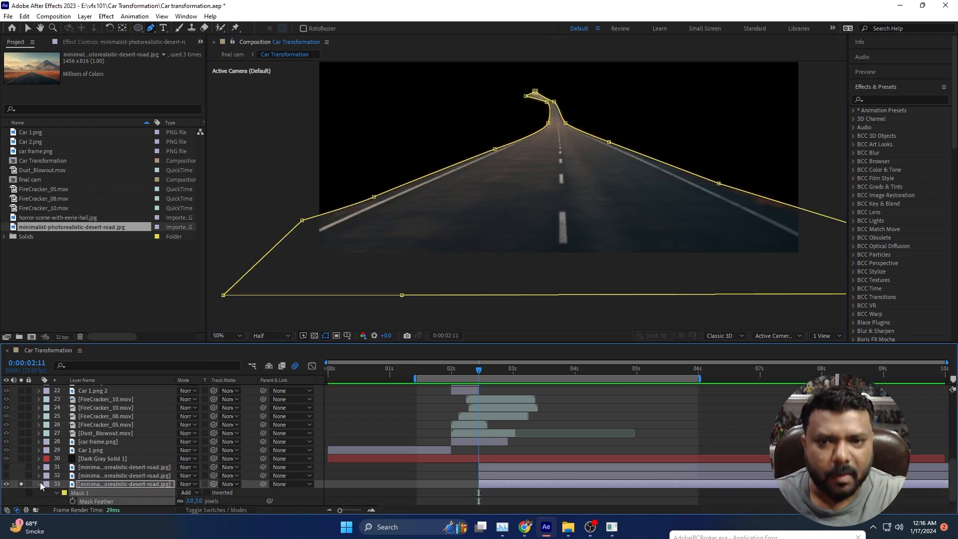
click(39, 484)
click(21, 484)
click(427, 197)
click(725, 201)
click(742, 295)
click(386, 289)
click(427, 197)
Rename the three desert image layers mountain, road and side
key(Return)
text(road)
key(Return)
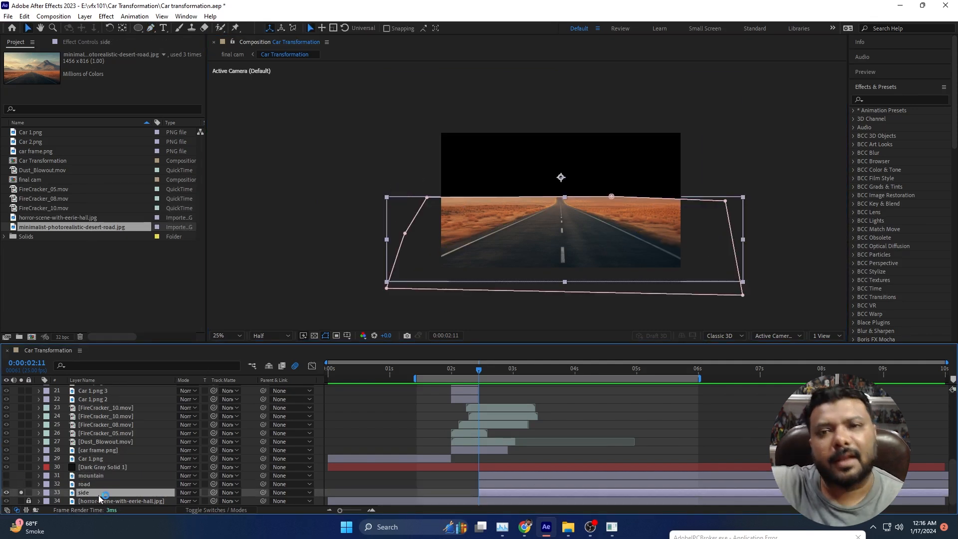
click(97, 495)
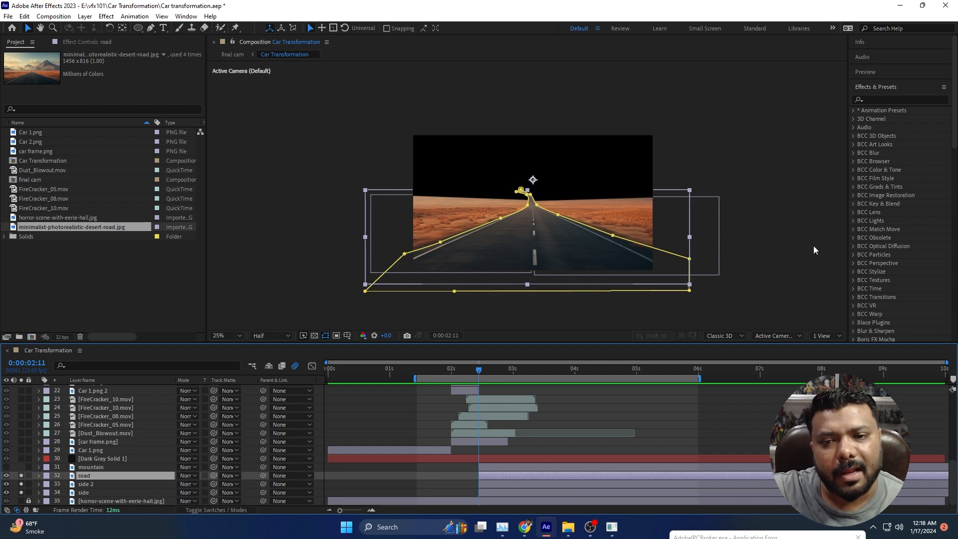
Apply the Linear Wipe transition effect to the road layer
click(892, 100)
text(linear)
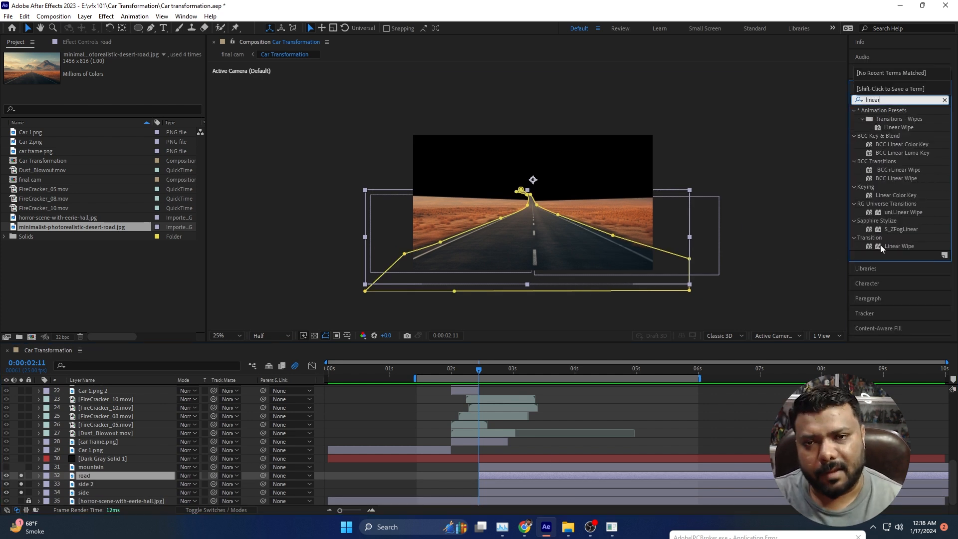
click(894, 245)
drag(574, 373, 502, 474)
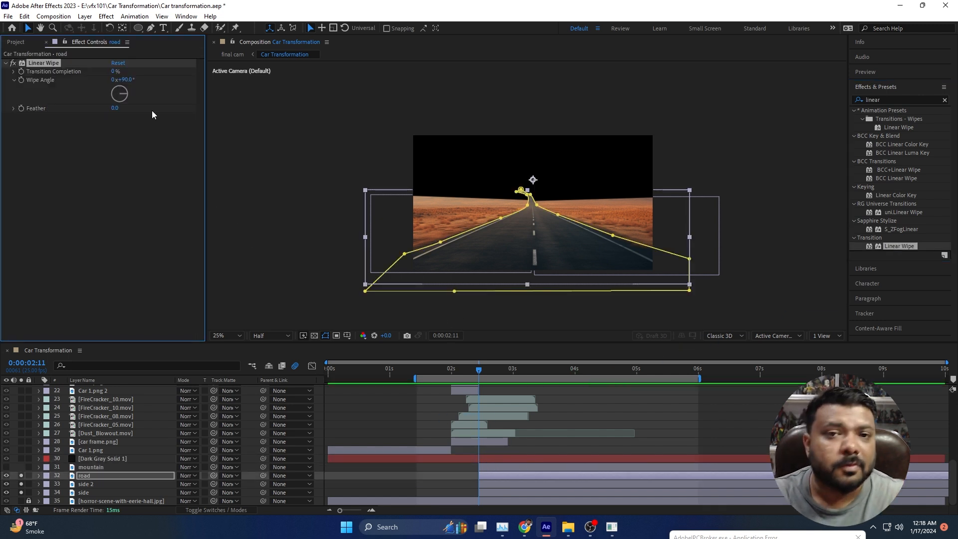
Set the road's Linear Wipe angle to 178° and its feather to 25
click(112, 73)
drag(119, 71, 115, 111)
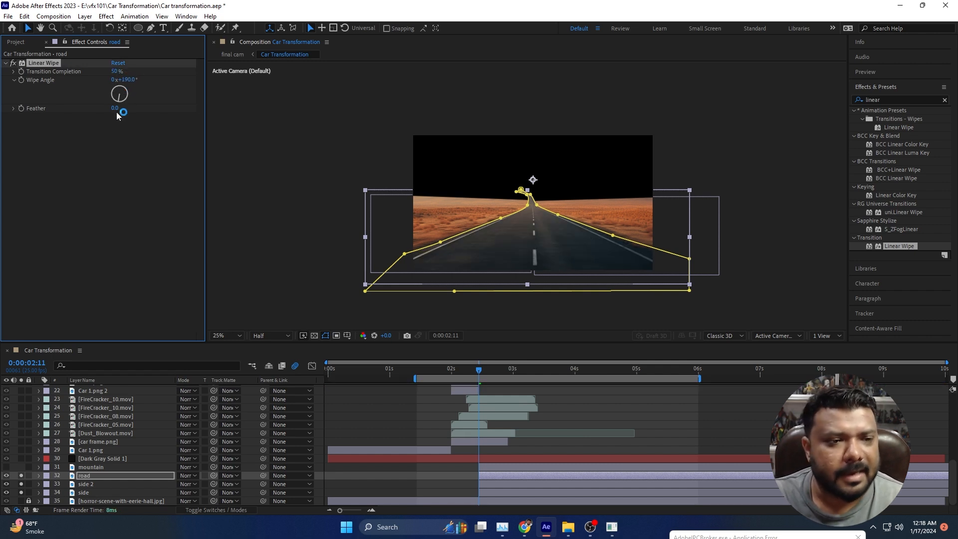
click(129, 80)
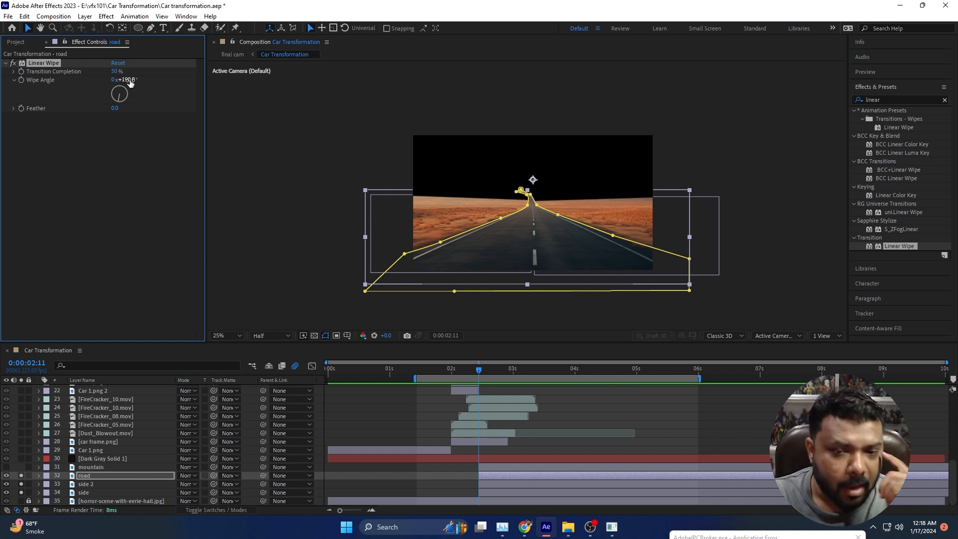
drag(105, 73, 126, 106)
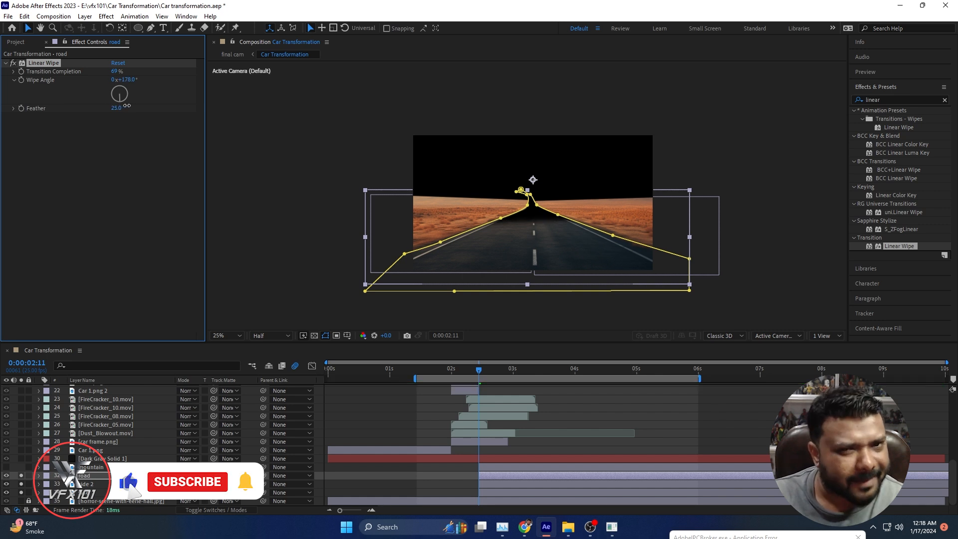
Keyframe the road's Transition Completion at 100% at 0:00:02:11 and lower it at 0:00:02:19 to reveal the road
drag(115, 72, 129, 73)
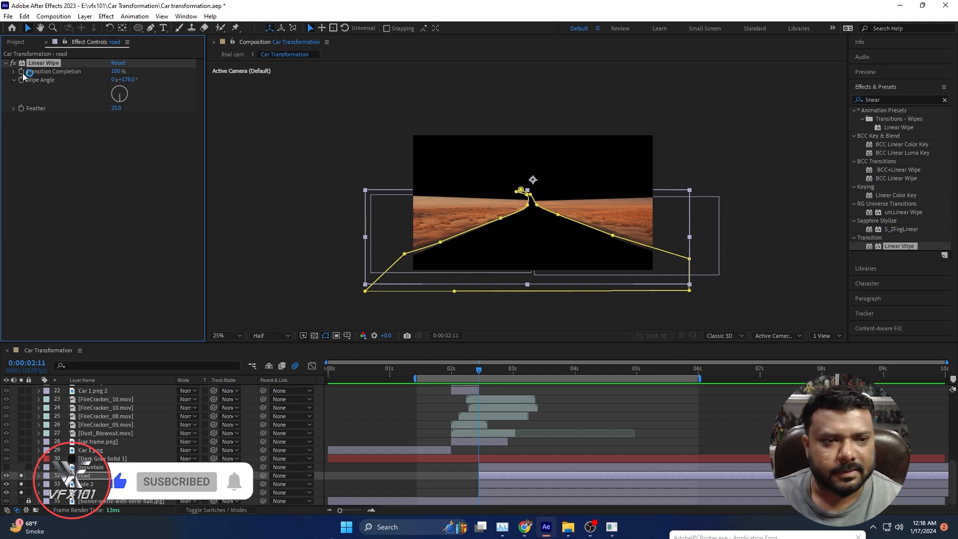
drag(481, 369, 500, 371)
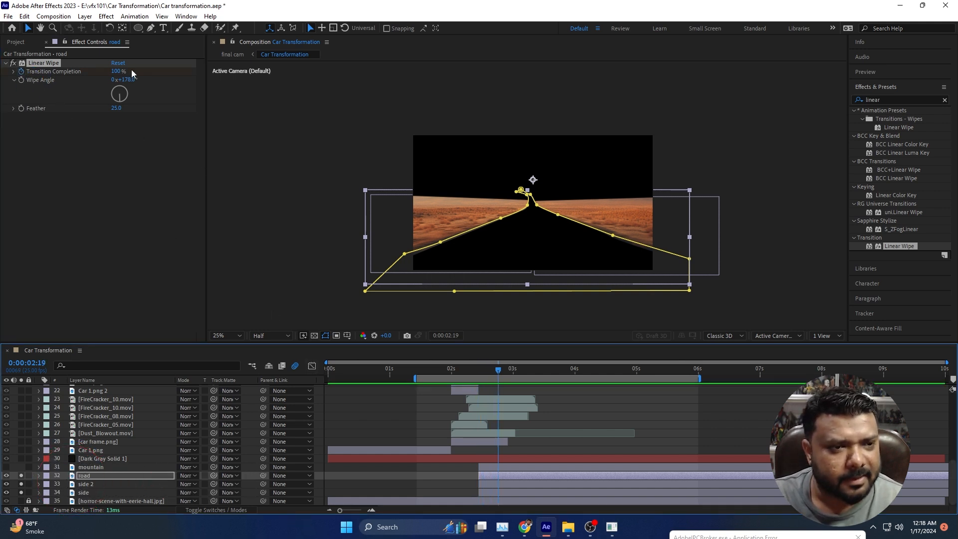
drag(111, 71, 86, 76)
Move the road wipe's end keyframe to just before the 4-second mark and preview the slower reveal
click(469, 370)
key(u)
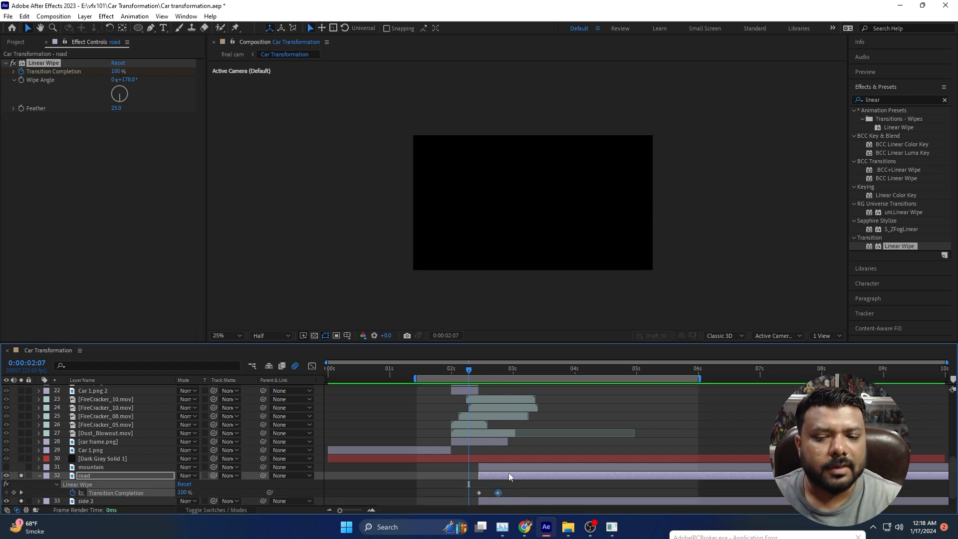
scroll(508, 473, down, 1)
drag(503, 474, 541, 478)
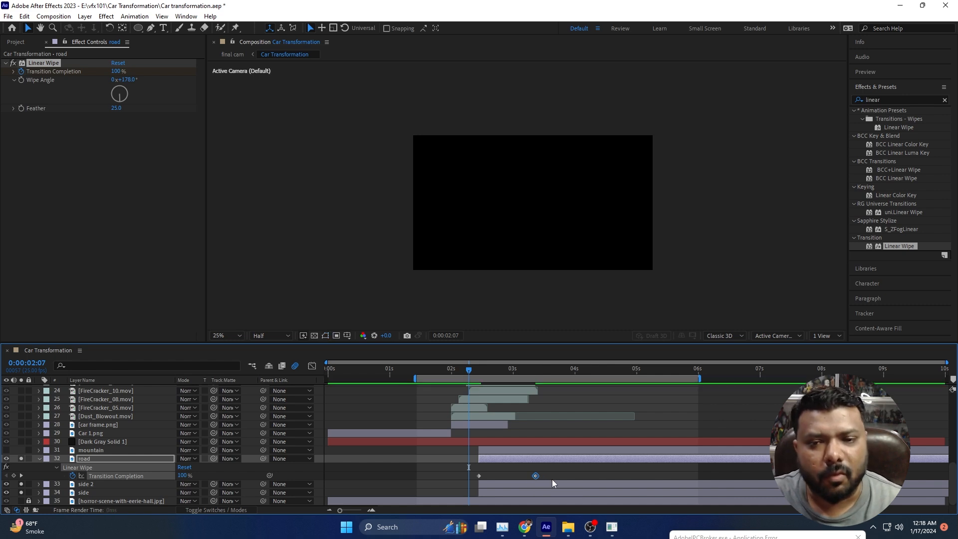
drag(468, 369, 504, 373)
drag(536, 476, 560, 475)
key(space)
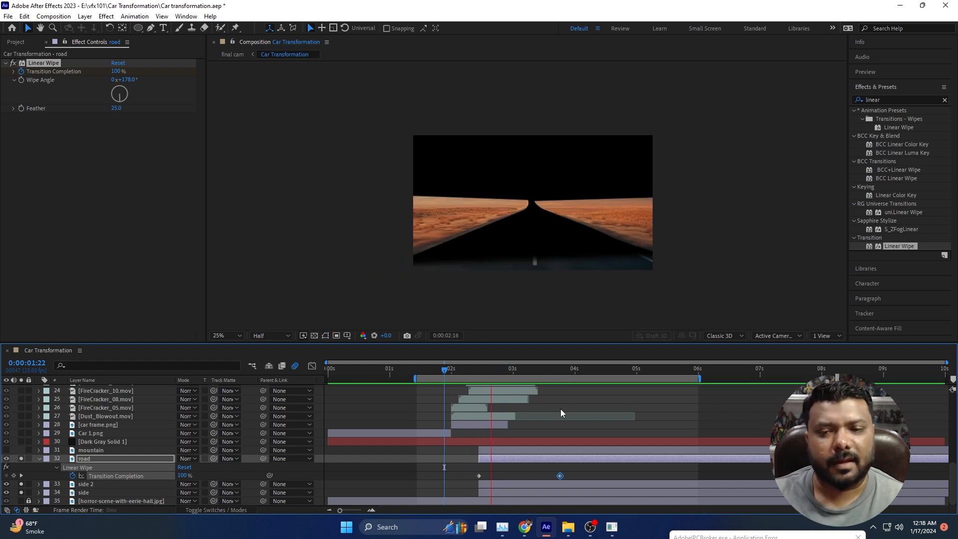
click(462, 369)
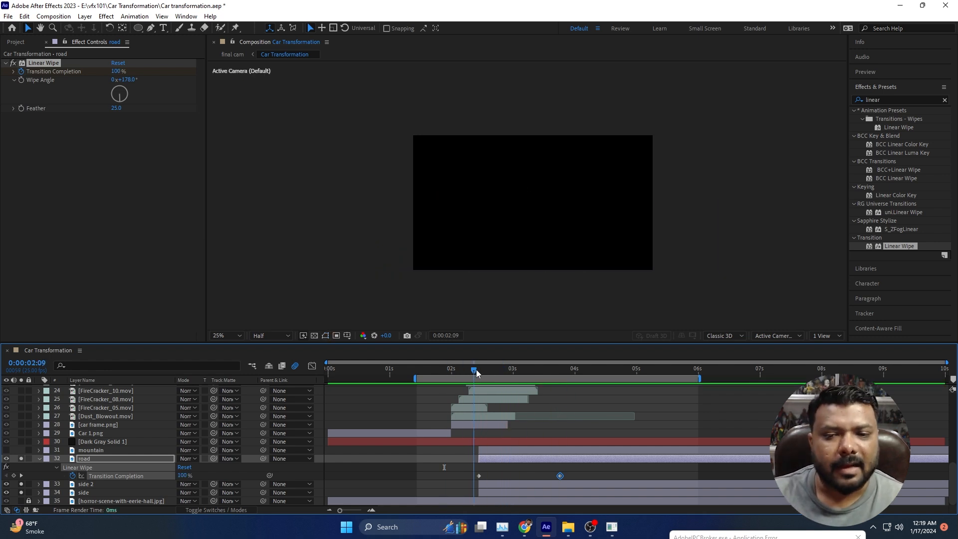
Keyframe Position on the side and side 2 layers and shift both keyframes to shortly after the 3-second mark
drag(476, 372, 480, 374)
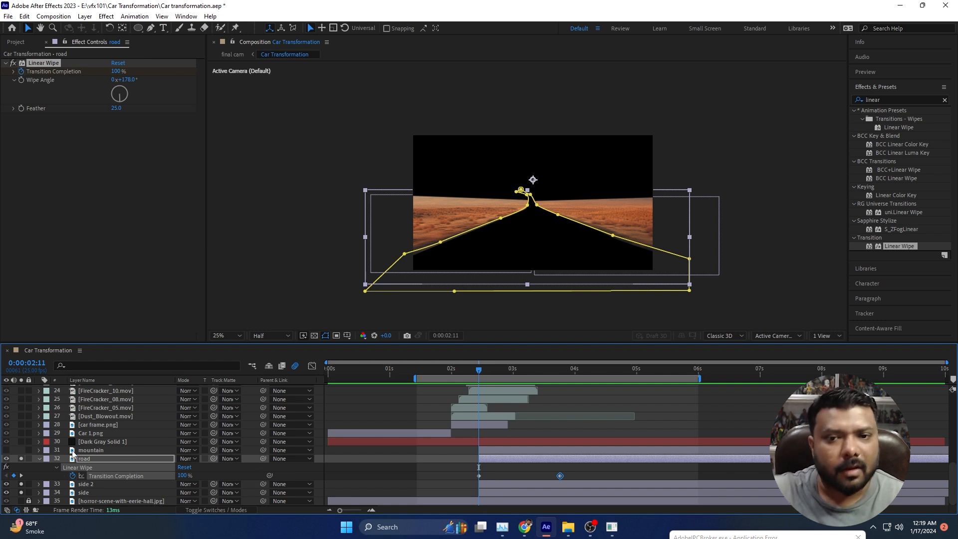
click(39, 458)
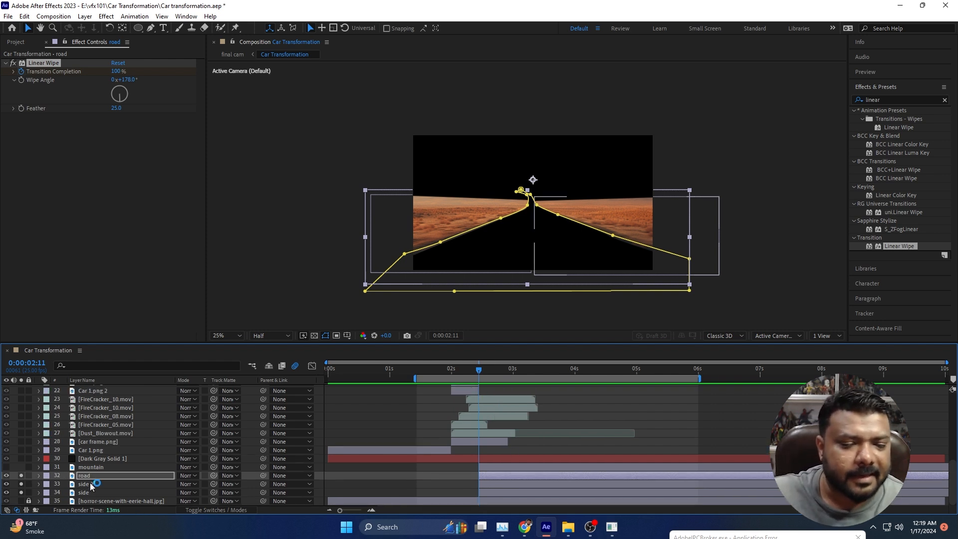
click(89, 484)
shift+click(91, 492)
key(p)
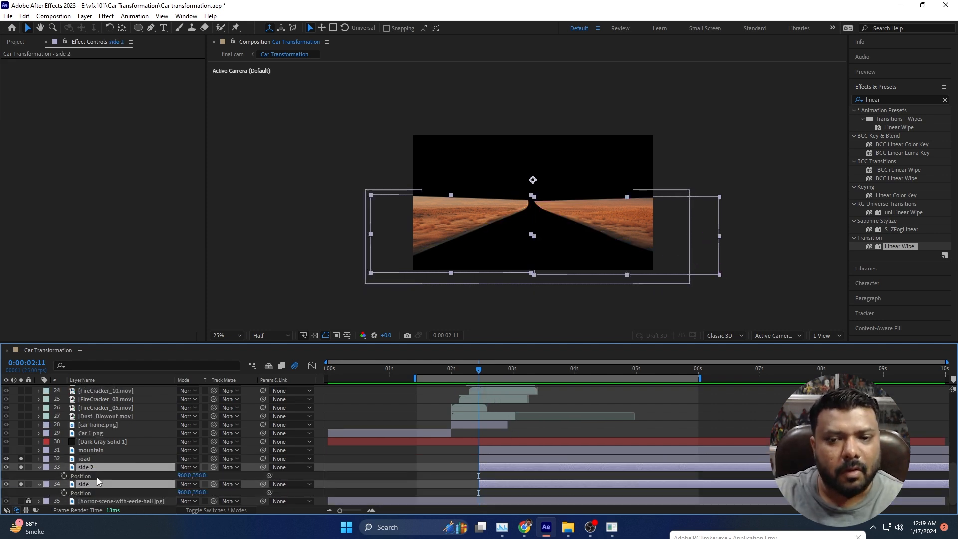
click(65, 475)
click(64, 493)
drag(480, 480, 527, 479)
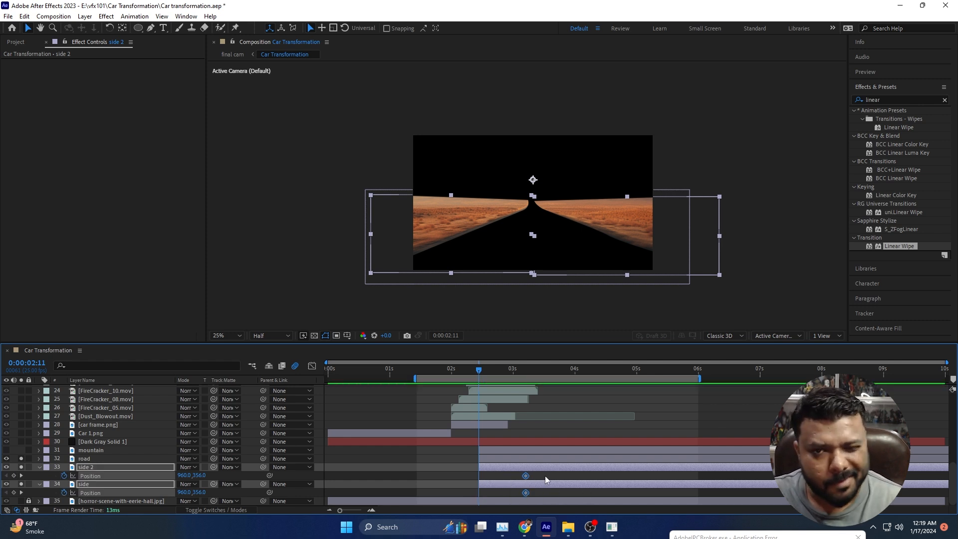
Place side at -296, 356 and side 2 at 1940, 356 at 0:00:02:11, then preview the slide-in
click(544, 479)
click(529, 483)
drag(463, 213, 307, 213)
click(519, 468)
drag(610, 220, 738, 220)
key(space)
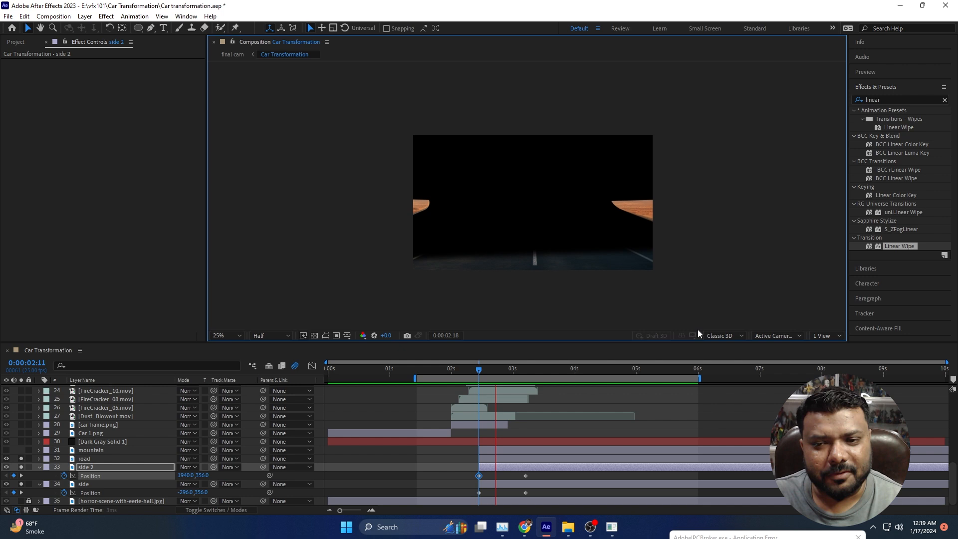
key(space)
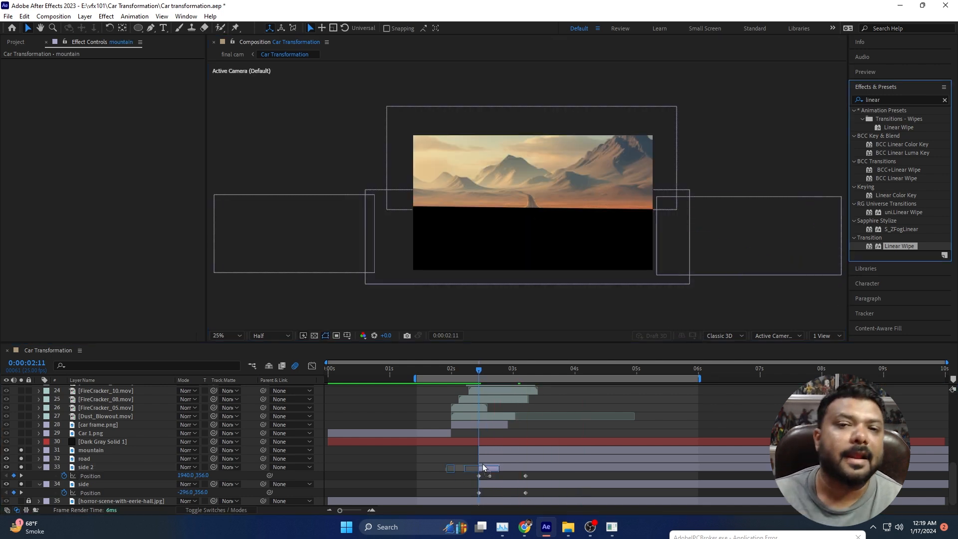
Apply Linear Wipe to the mountain layer with a 180° wipe angle, feather 90 and 89% transition completion
click(499, 450)
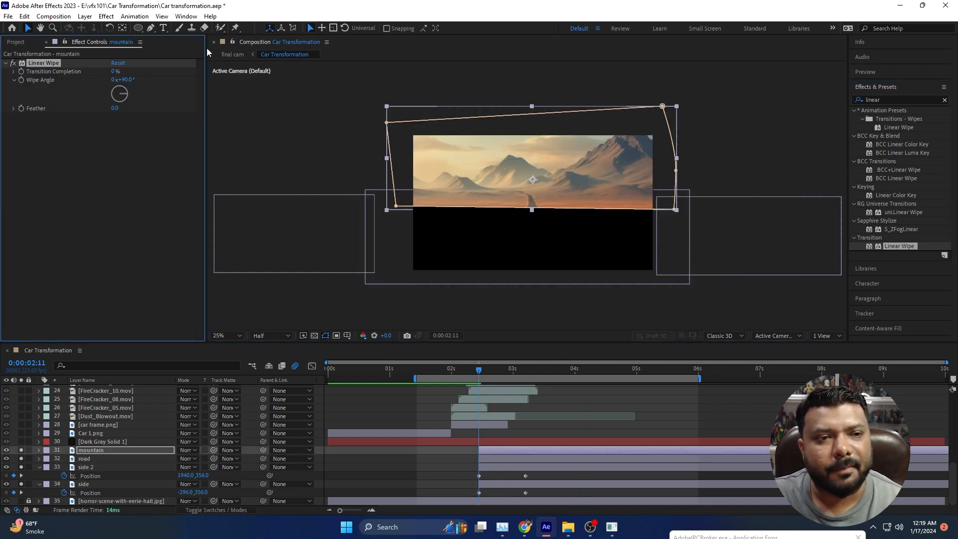
drag(139, 80, 173, 82)
drag(115, 74, 140, 75)
mouse_move(117, 110)
mouse_down()
mouse_move(192, 103)
mouse_move(108, 107)
mouse_up()
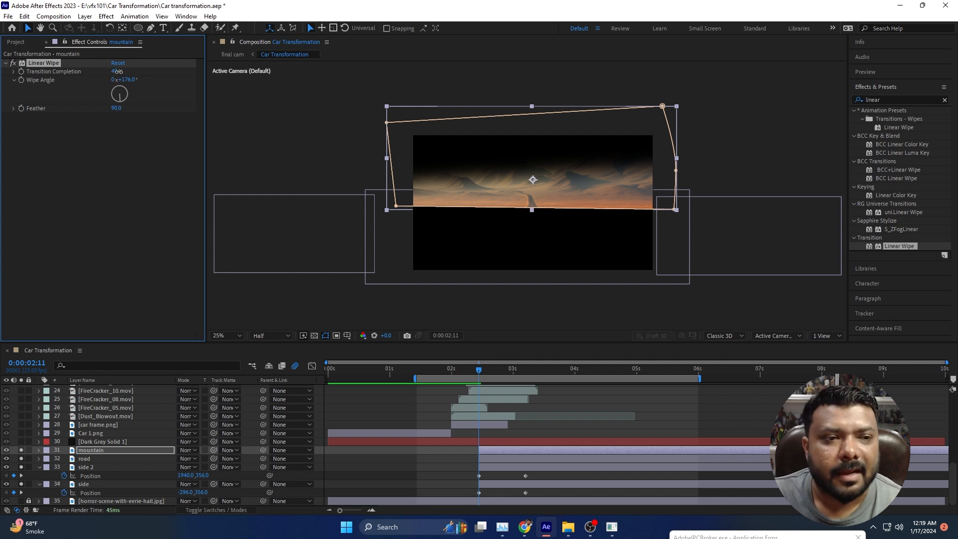
drag(117, 71, 128, 71)
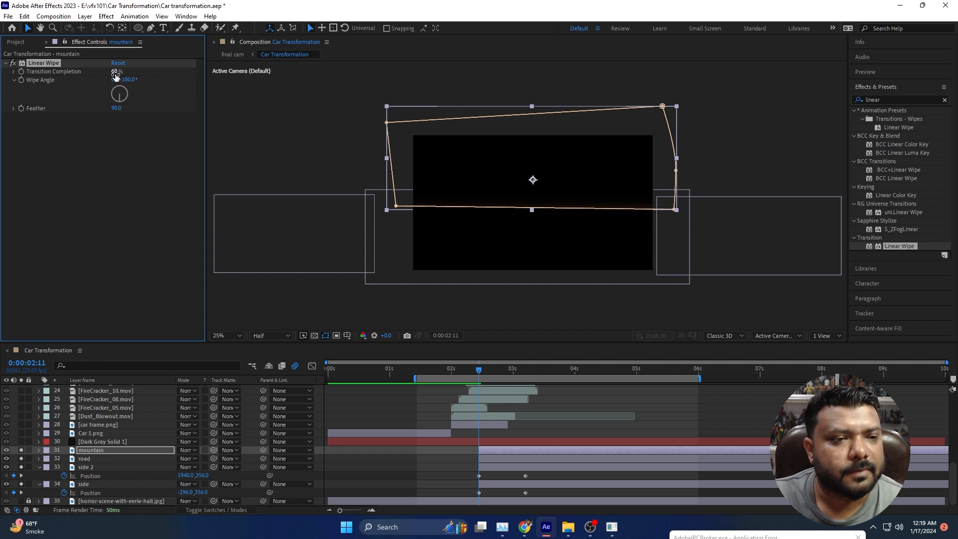
drag(123, 73, 129, 73)
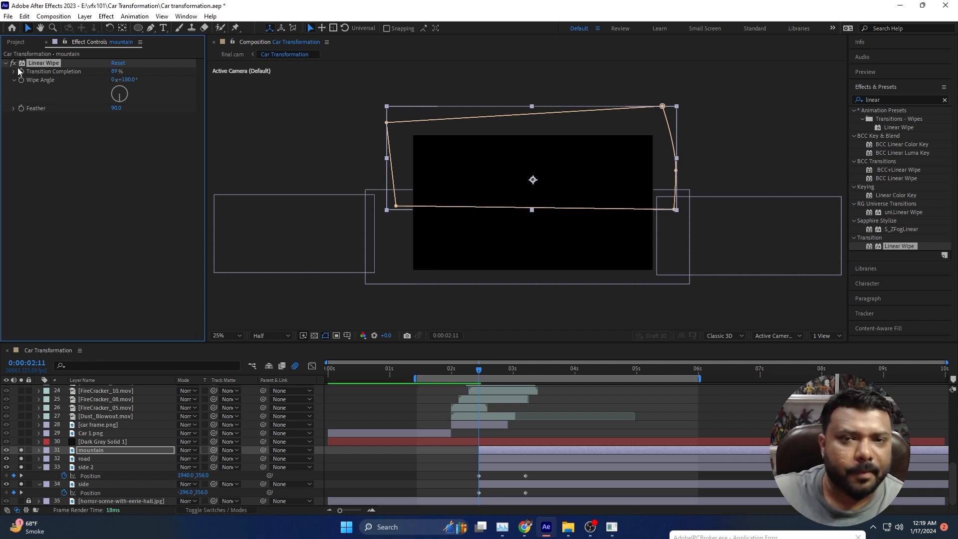
Lower the mountain's Transition Completion at 0:00:03:06 to reveal the mountains, and preview the transformation
click(529, 371)
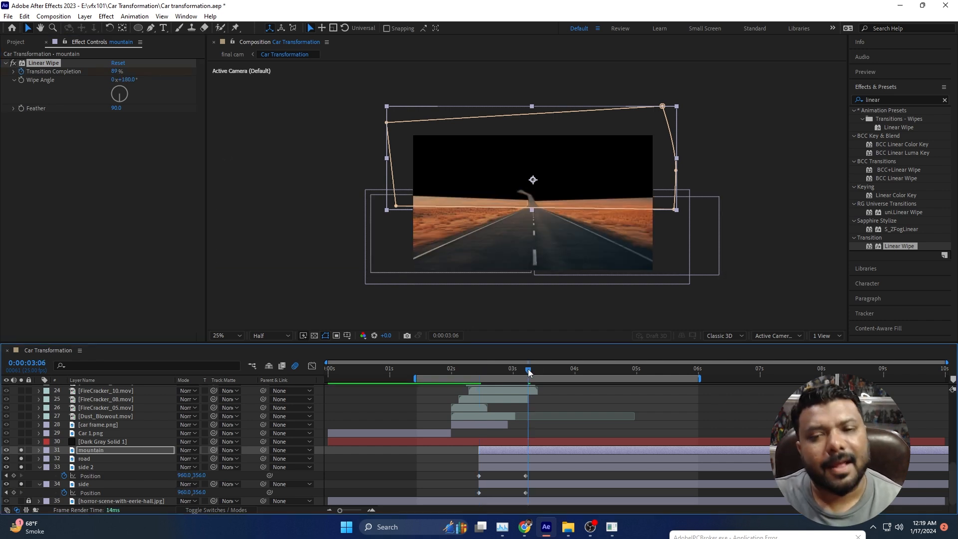
drag(114, 71, 84, 74)
drag(485, 374, 543, 376)
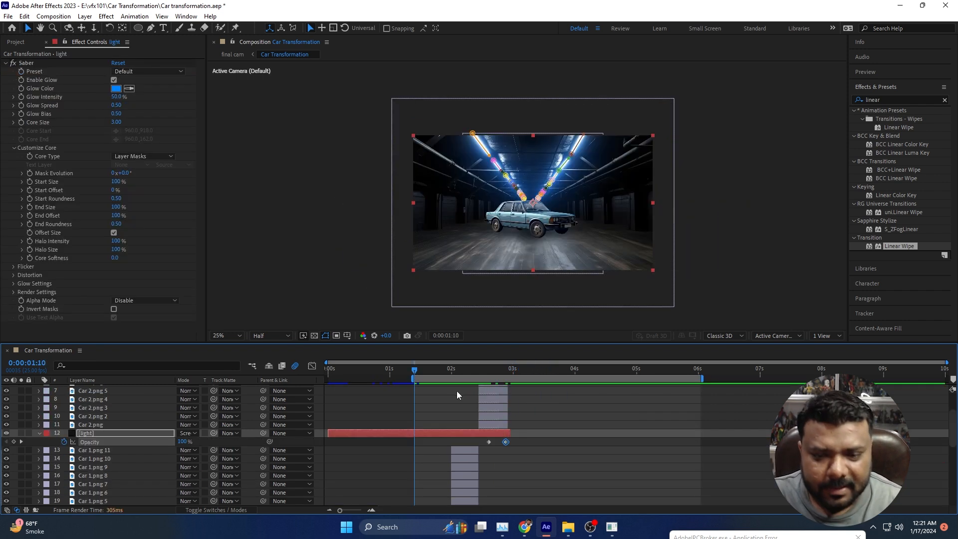
key(space)
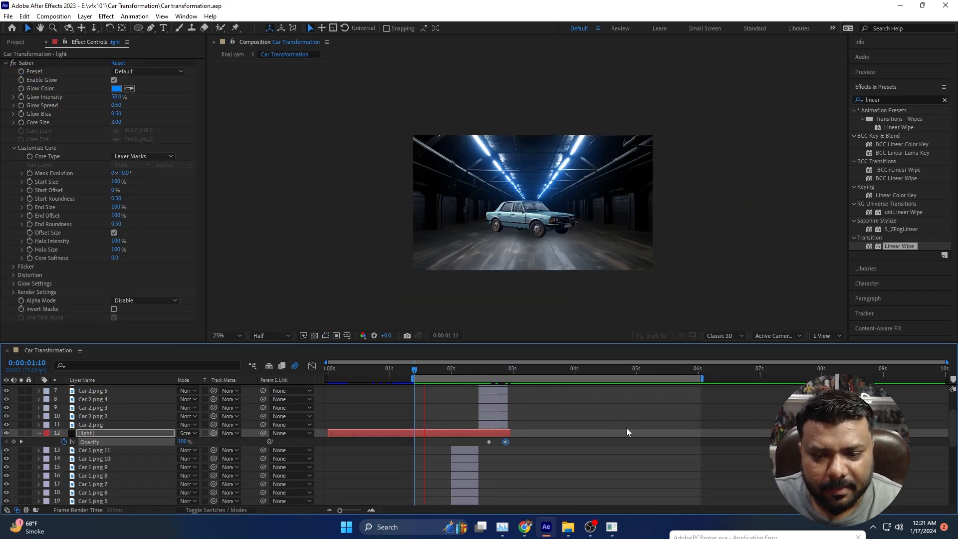